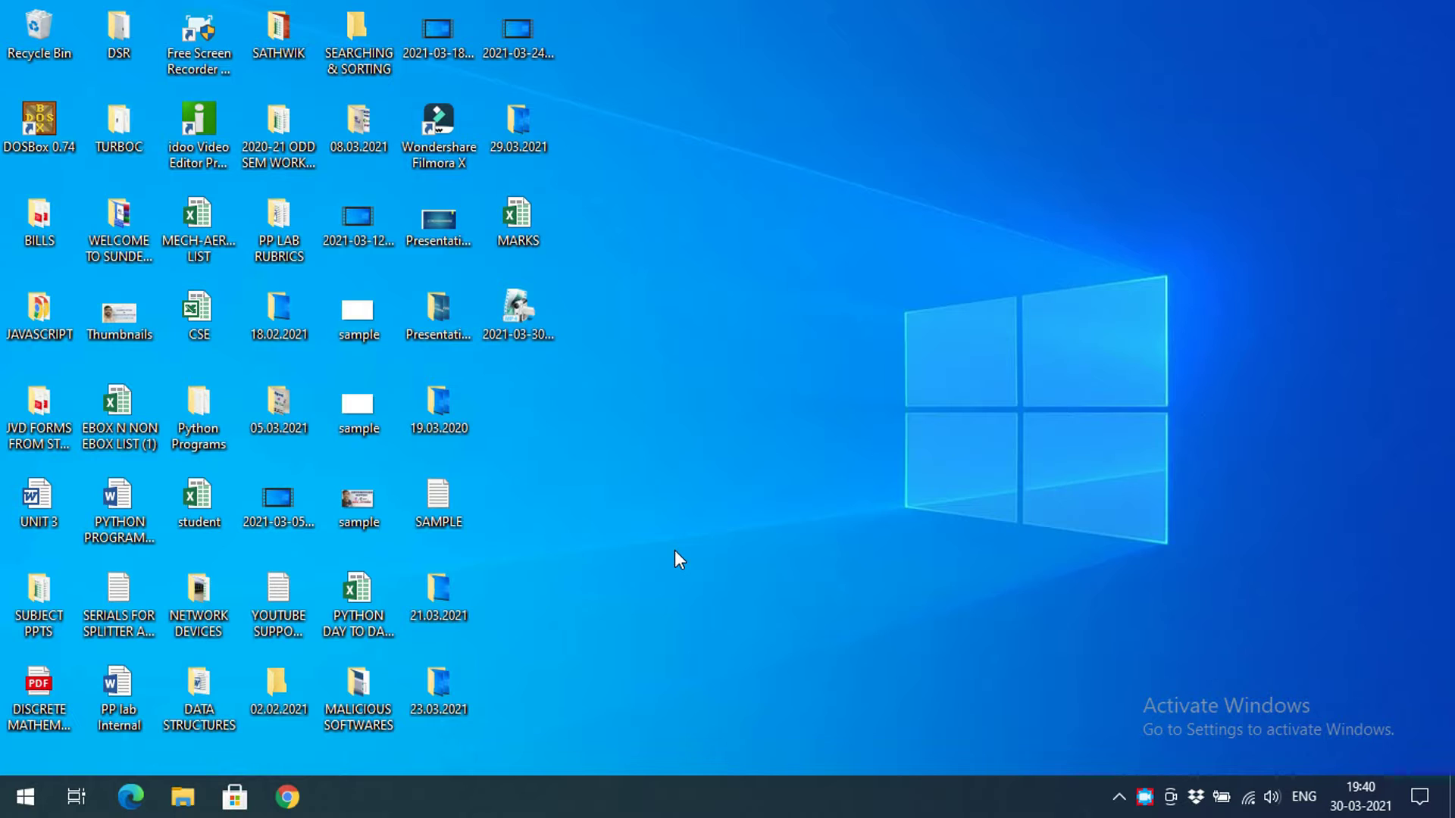
Step: Launch Word, create a blank document and dismiss the Office activation wizard
key("super+r")
type("winword")
key("Return")
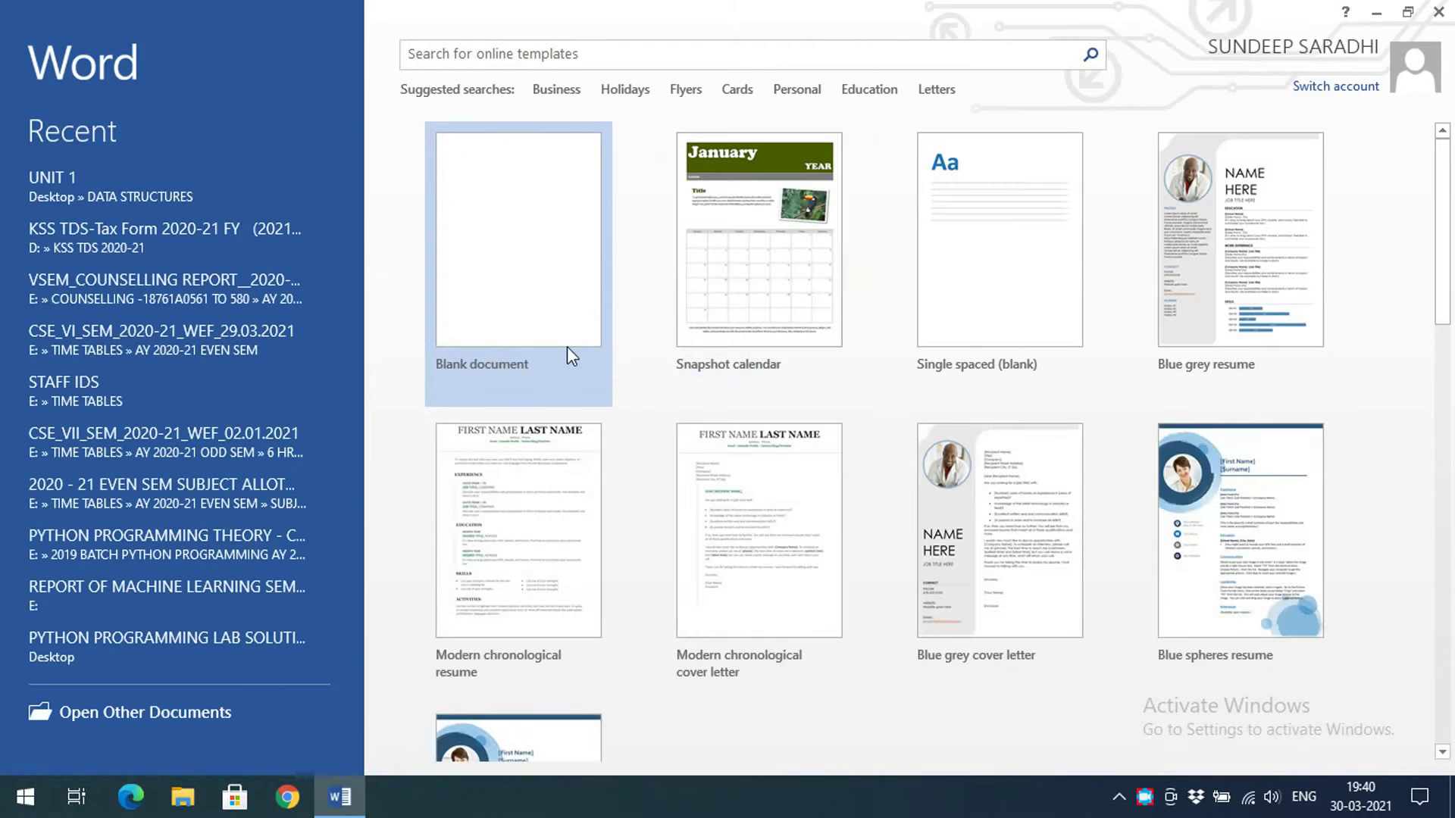
left_click(547, 303)
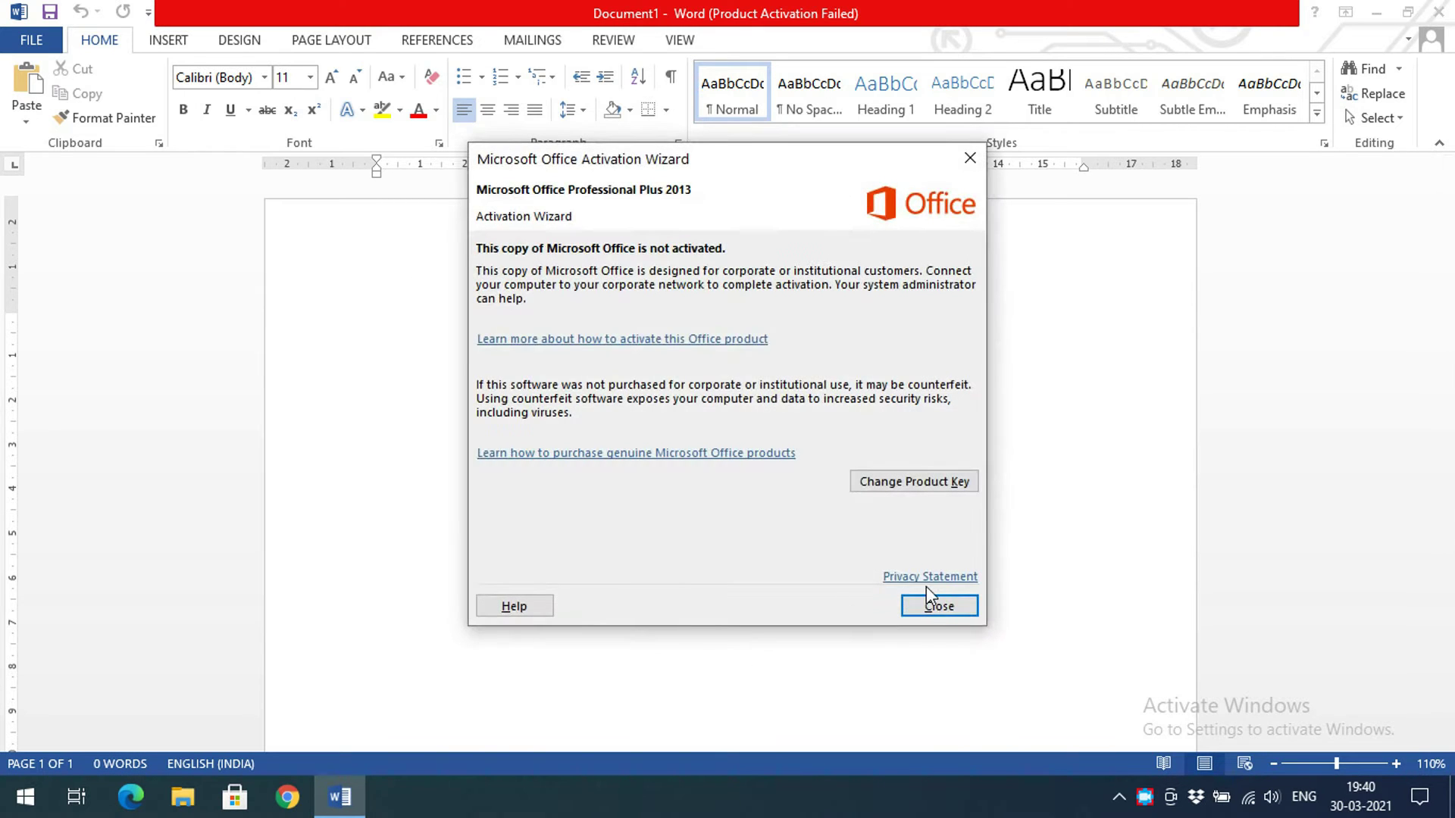
left_click(937, 607)
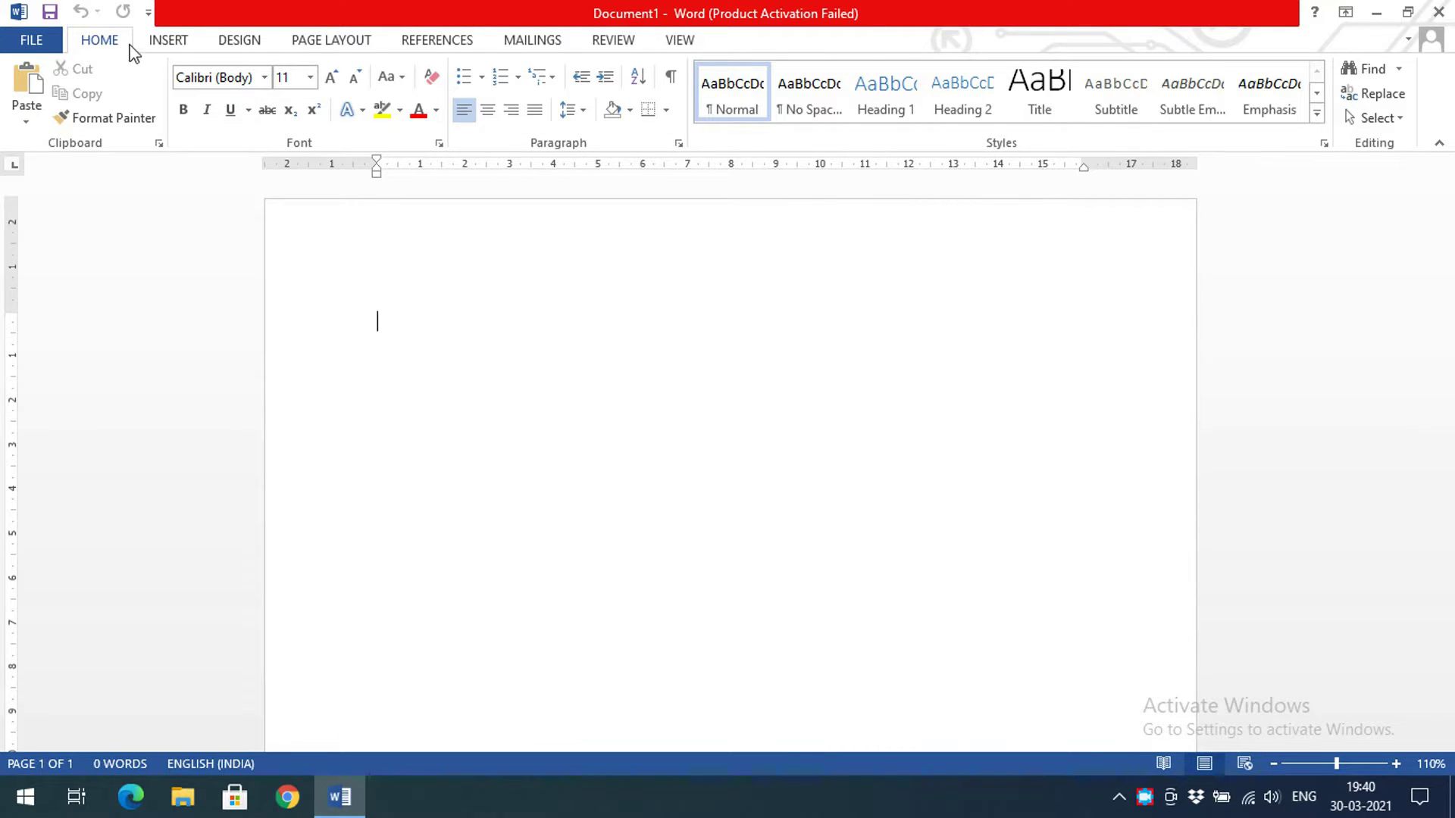
left_click(330, 42)
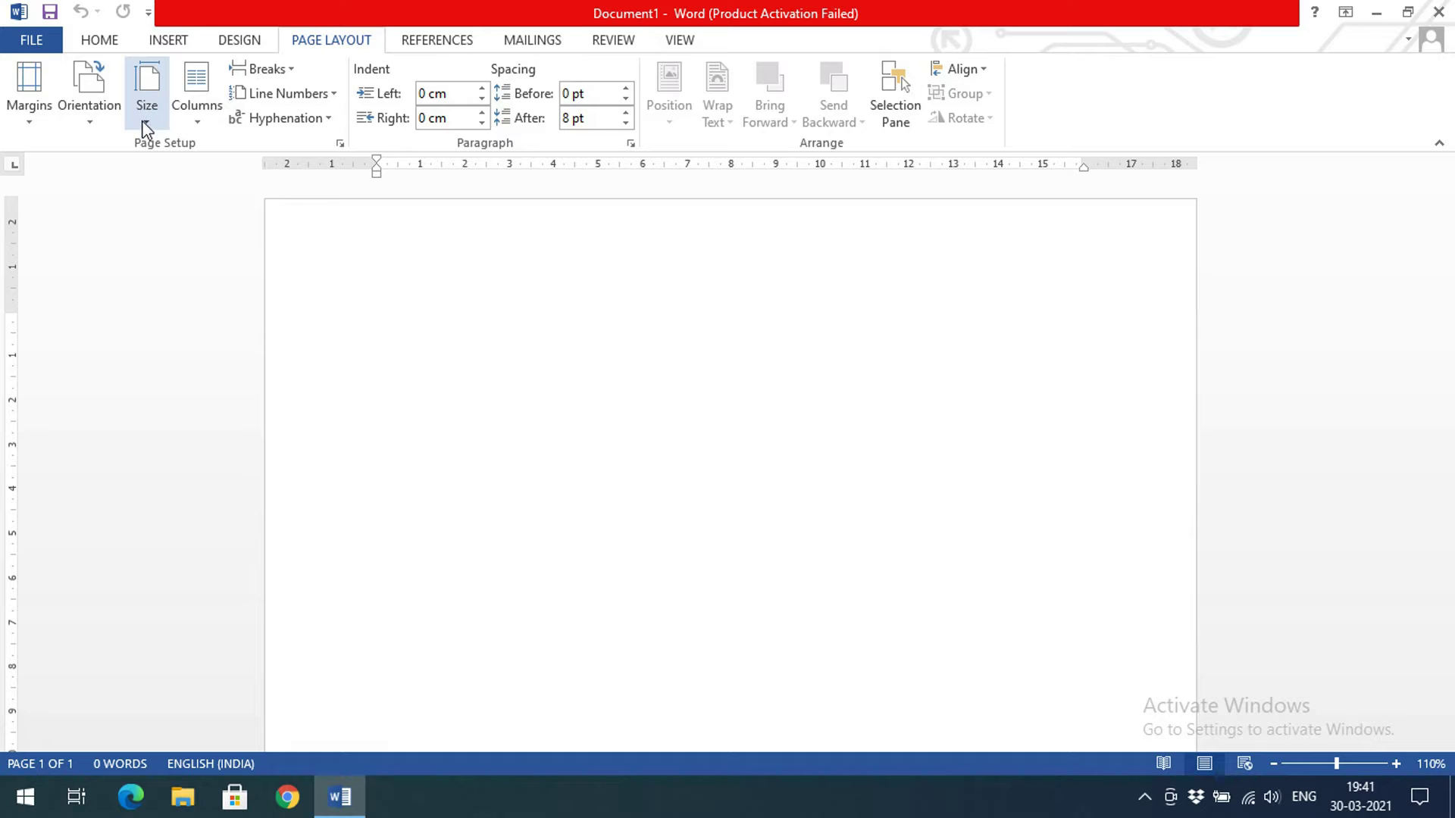
left_click(194, 120)
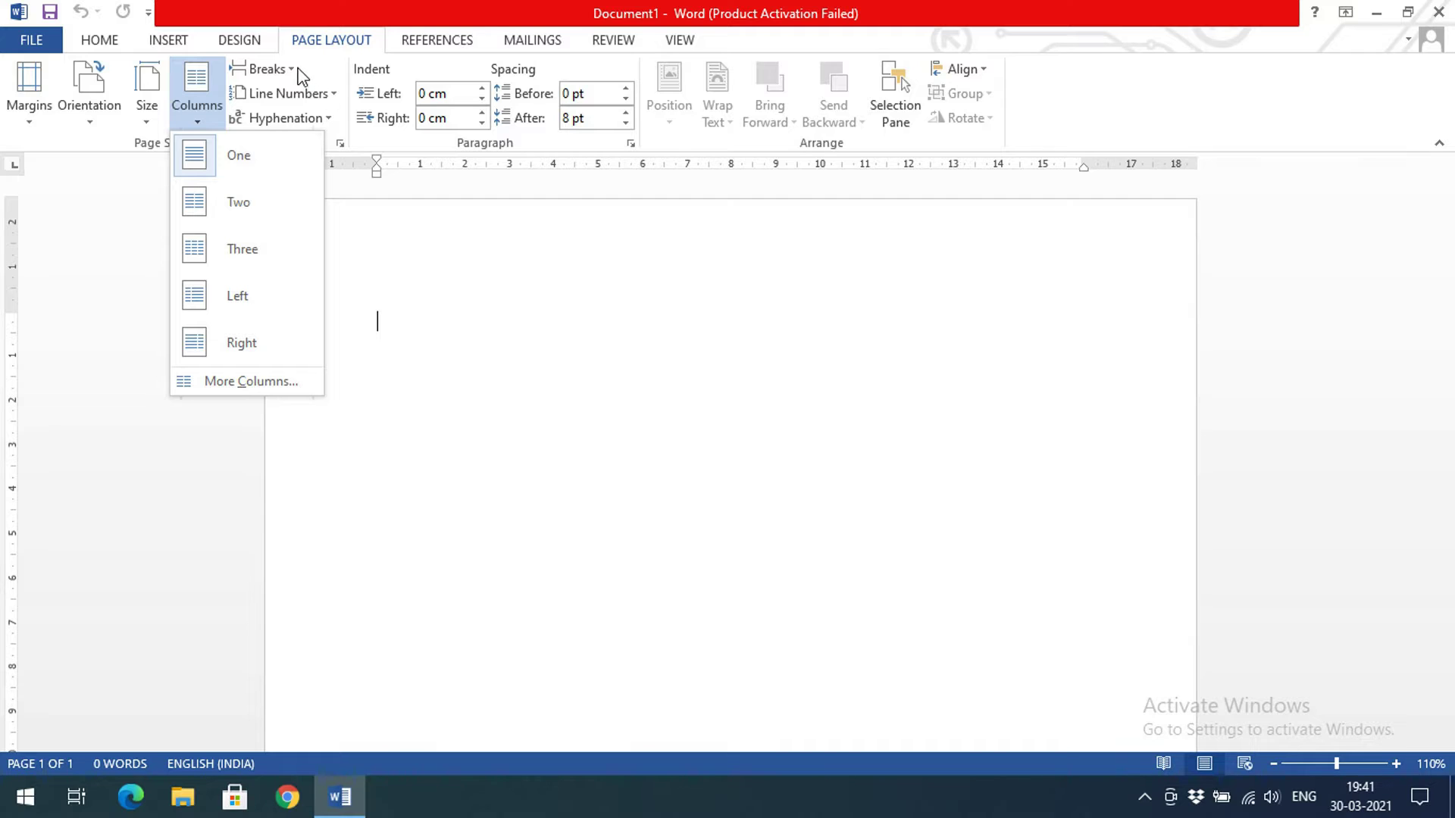
left_click(329, 95)
left_click(328, 95)
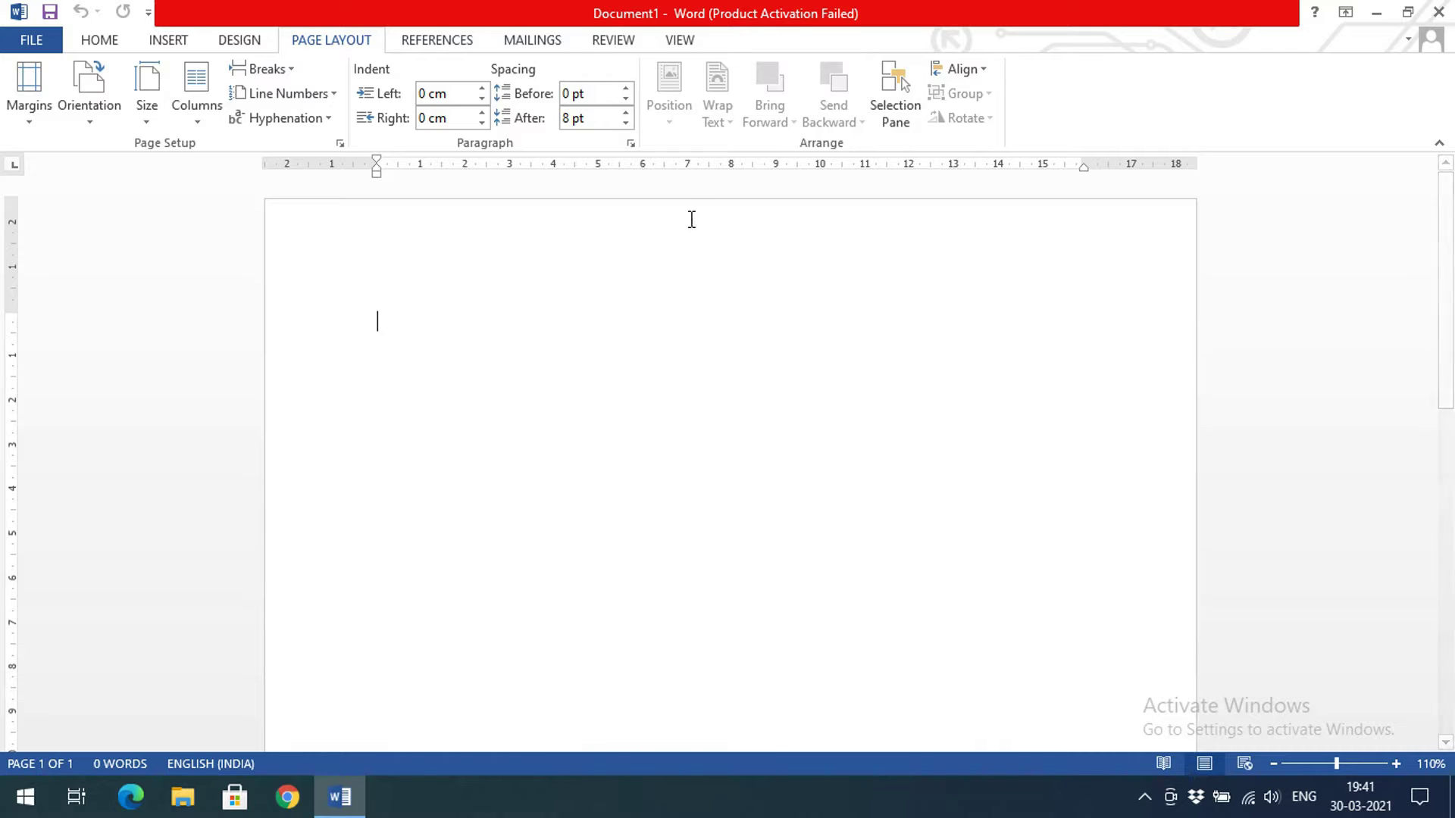
Step: Copy all the text from the SAMPLE text file on the desktop into the blank Word document
left_click(340, 809)
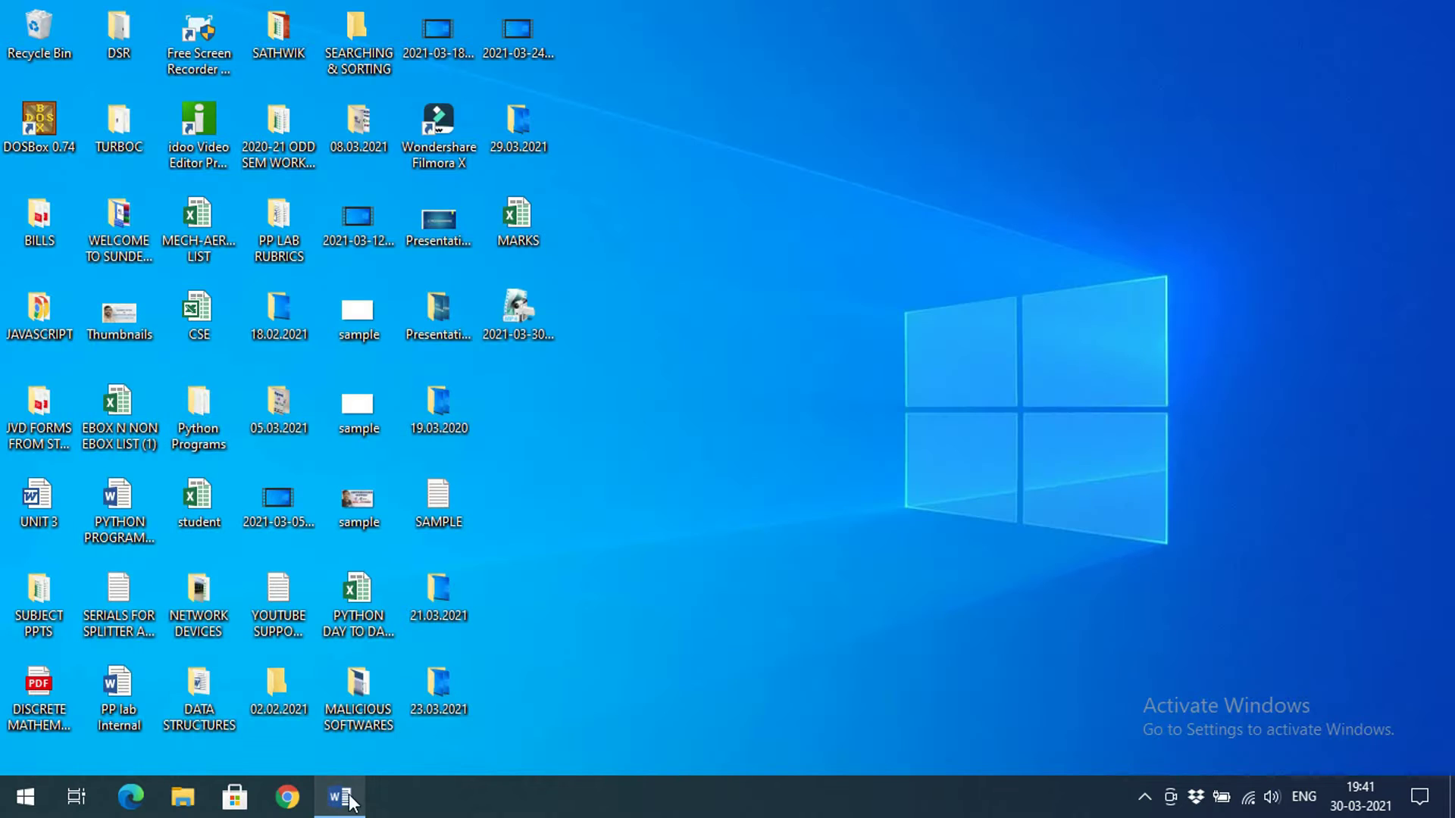
double_click(427, 519)
key("ctrl+a")
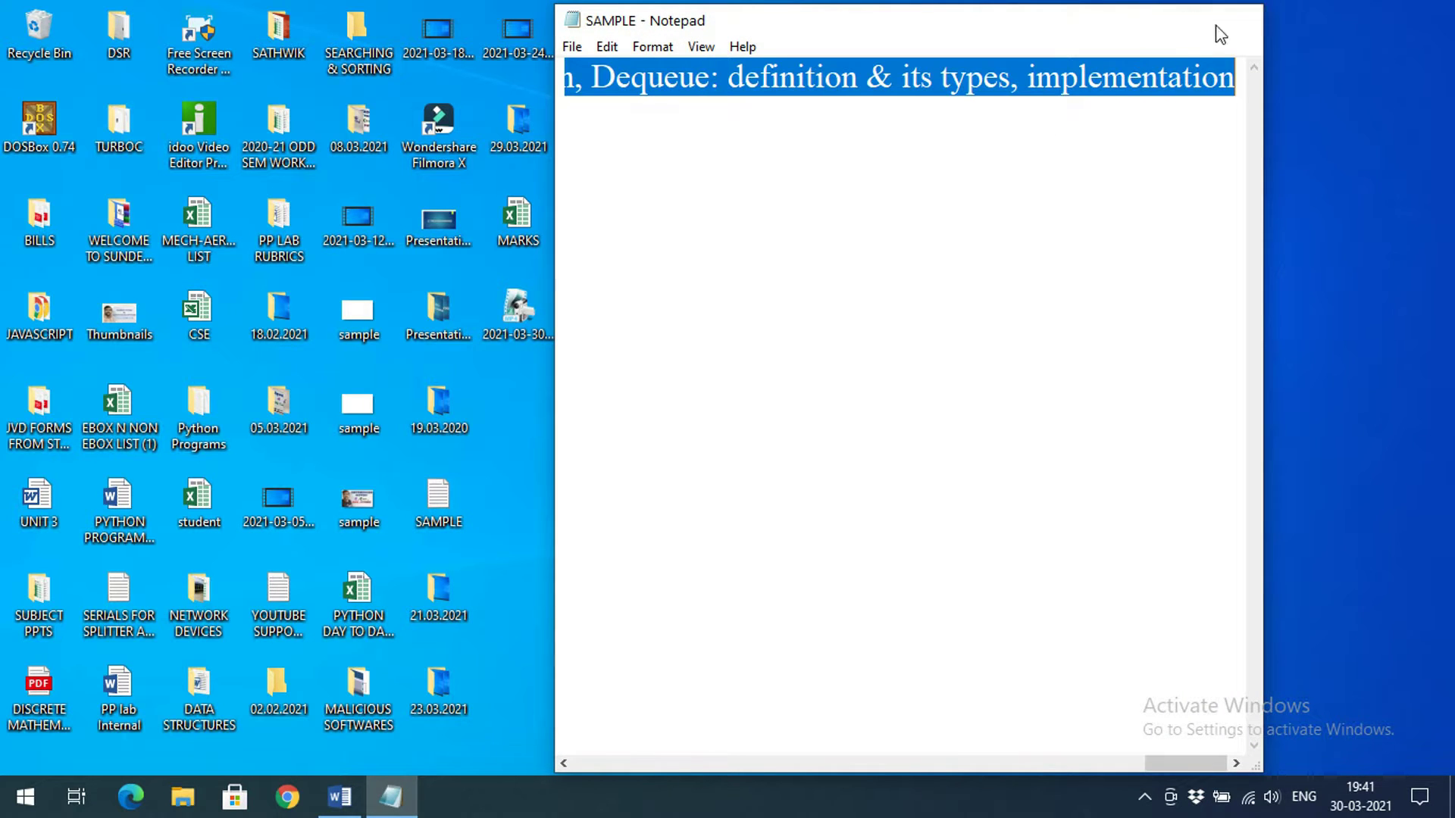
left_click(1238, 19)
left_click(350, 805)
type("Stacks: The Stack: Definition, operations, implementation using arrays, linked list and Stack applications: Infix to postfix expression conversion, Evaluation of Postfix expressions, balancing the symbols.Queue:  definition, operations, implementation using arrays, linked list&it’sApplications.Circular queue: definition & its operations, implementation, Dequeue: definition & its types, implementation")
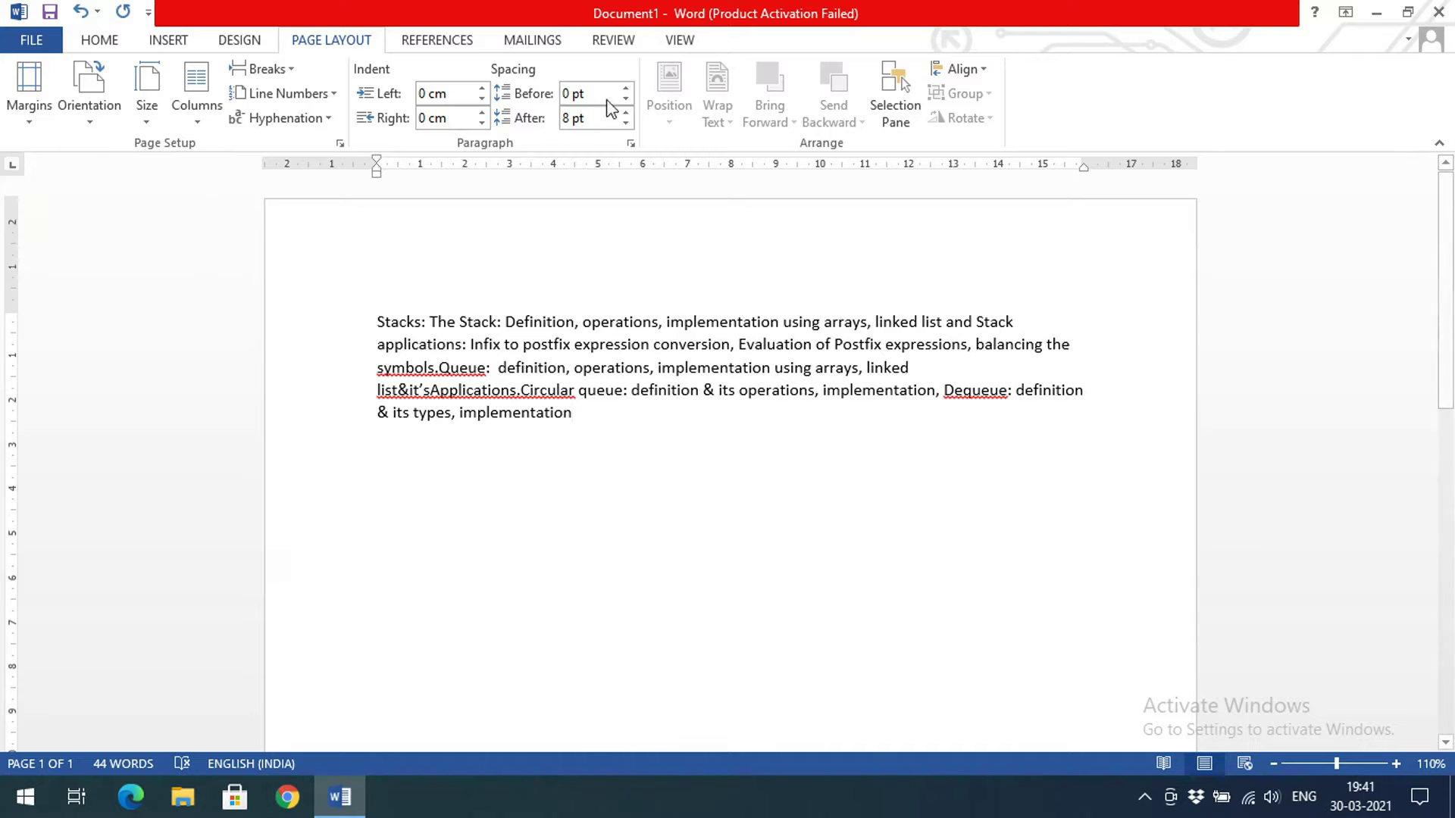
left_click(680, 42)
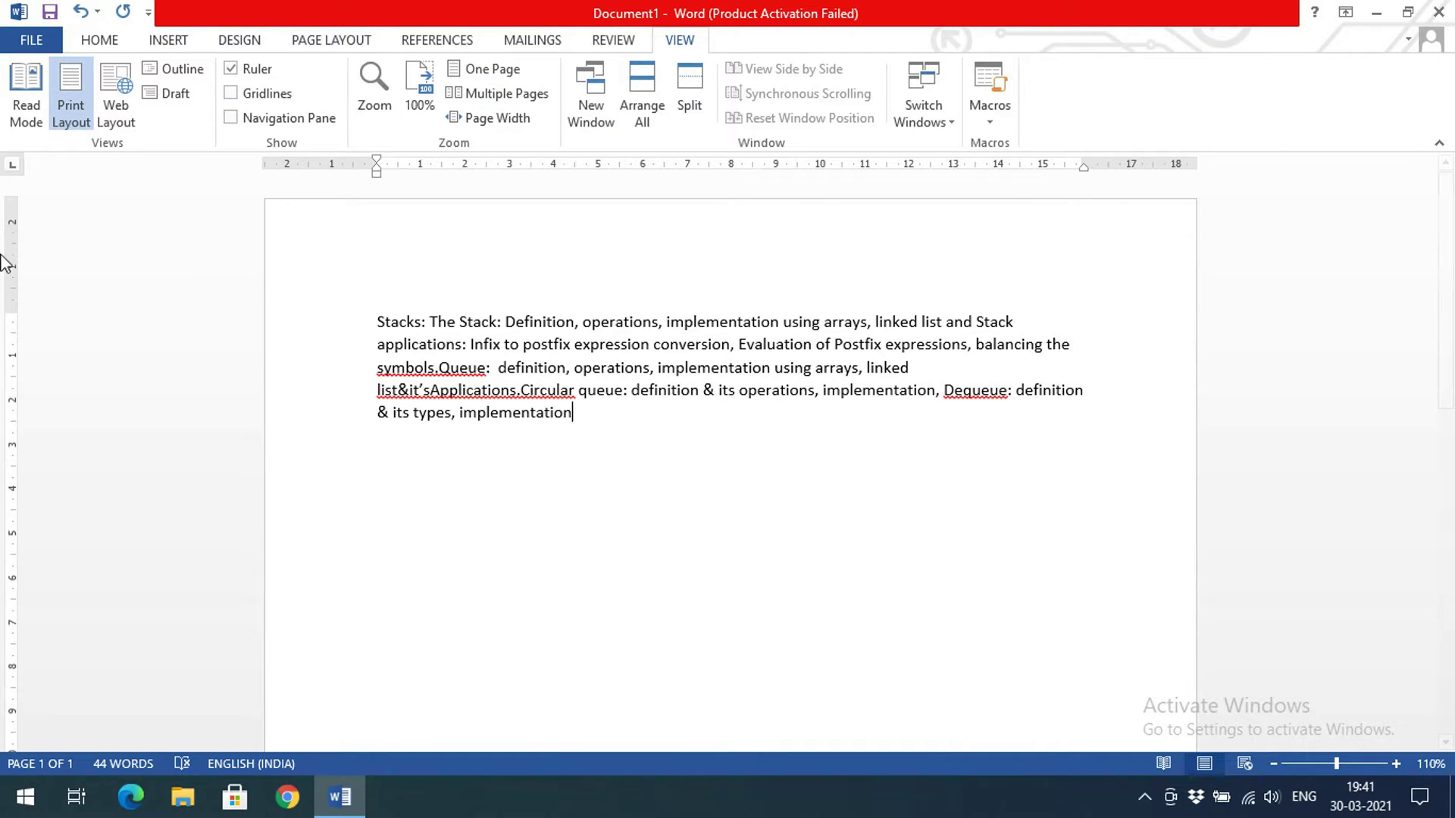
left_click(331, 42)
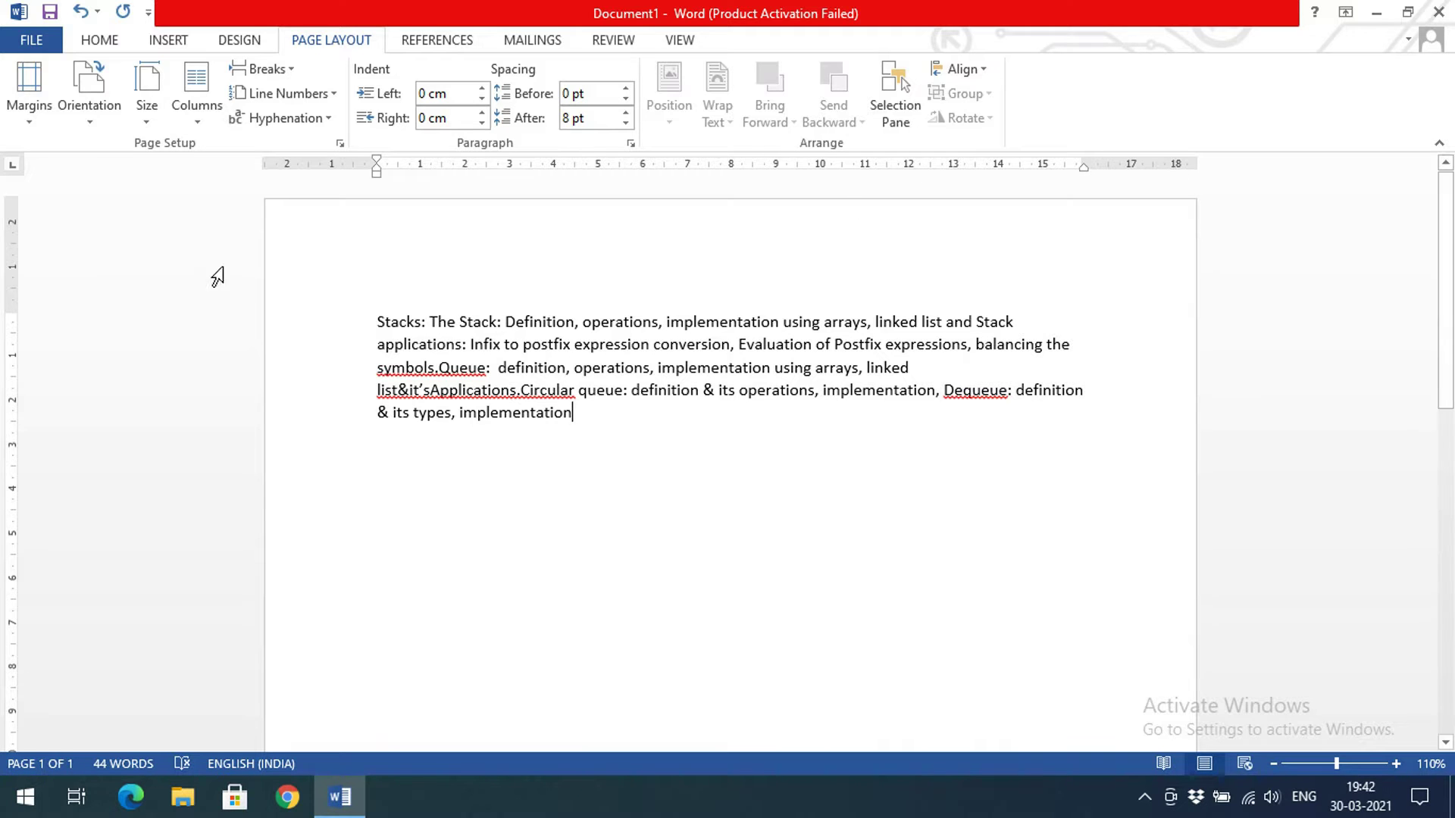
scroll(19, 356, "down", 6)
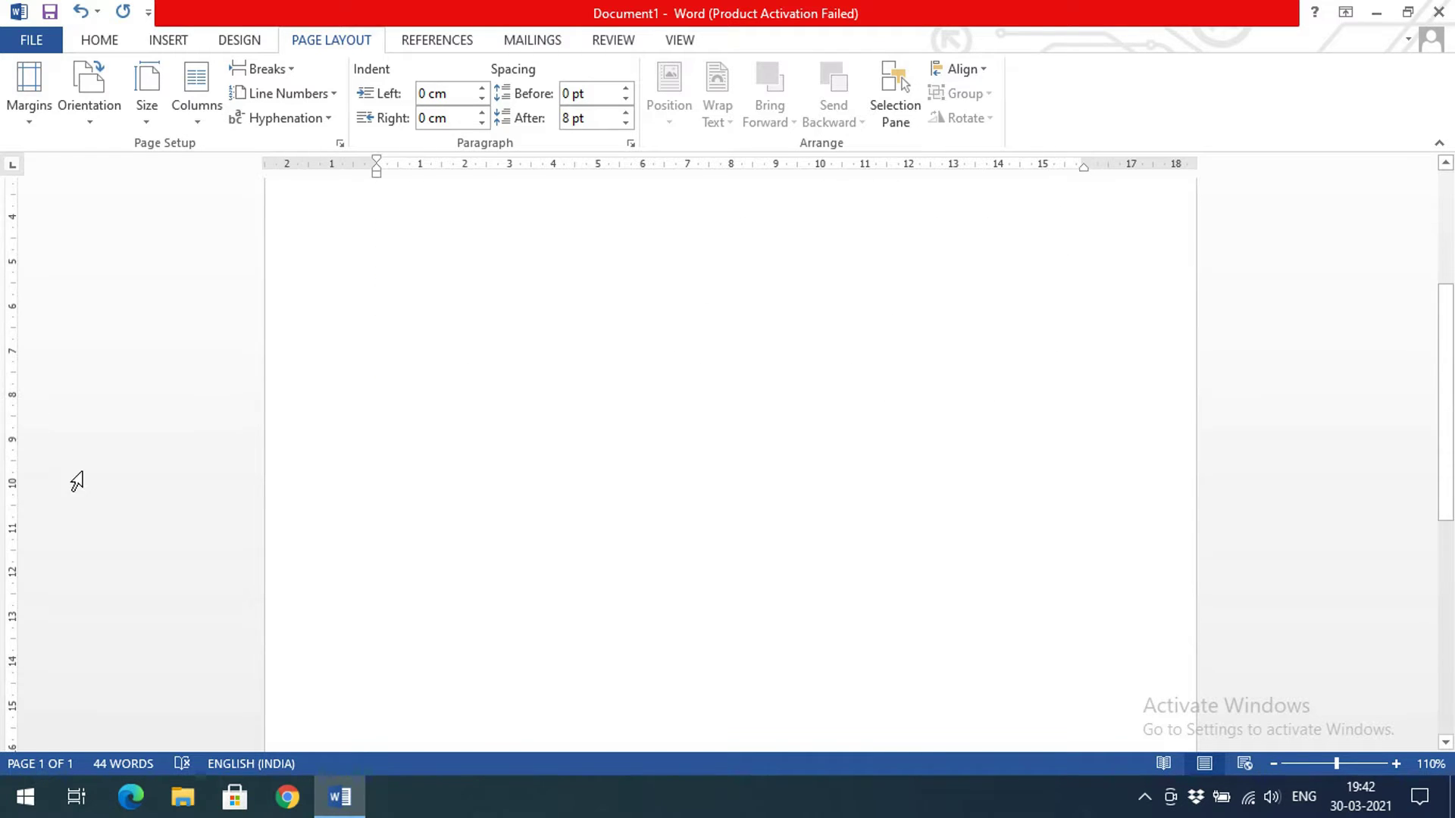
scroll(265, 493, "up", 6)
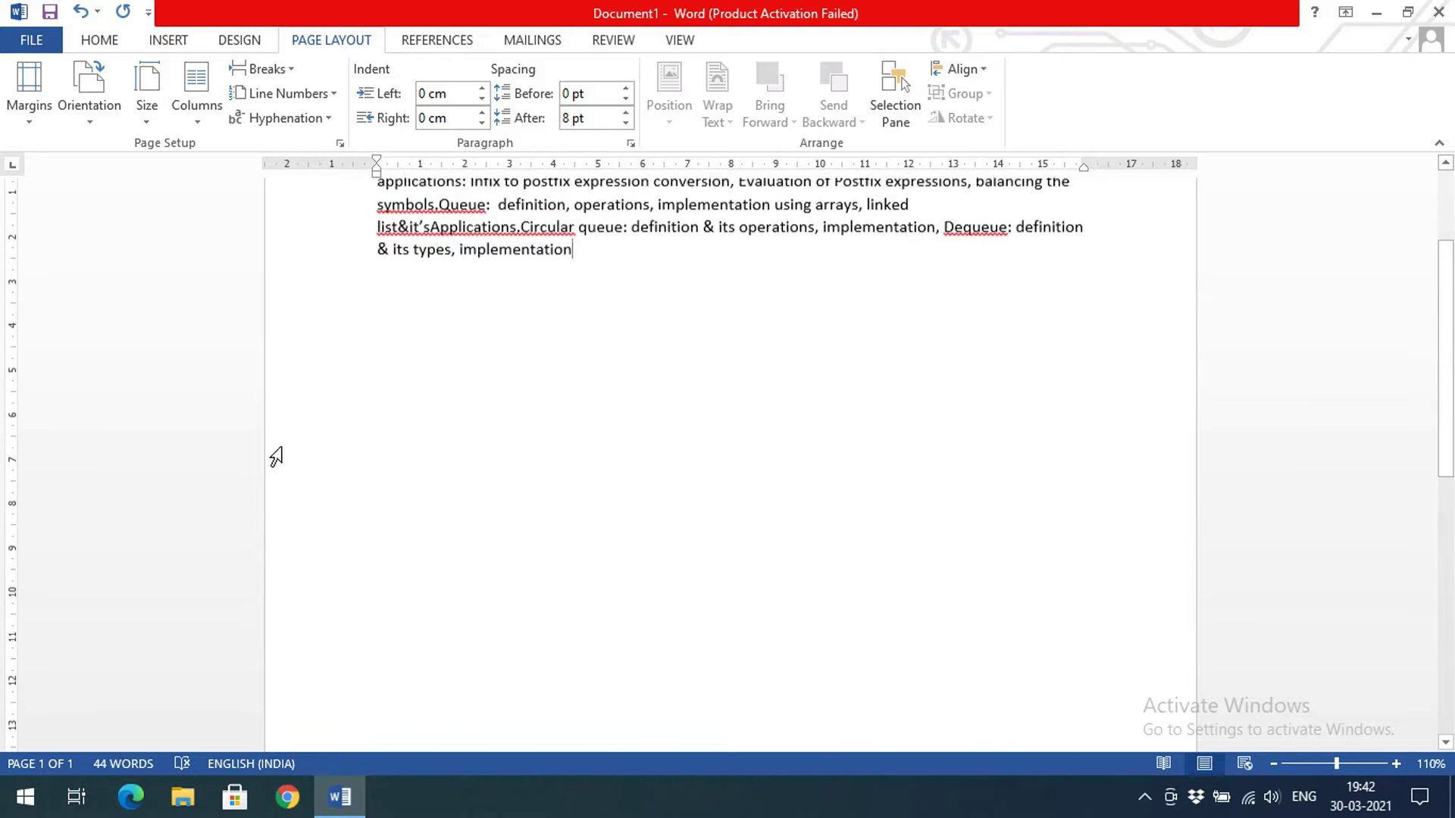
Step: Try the Narrow margin preset on the document and return it to the Normal preset
left_click(41, 123)
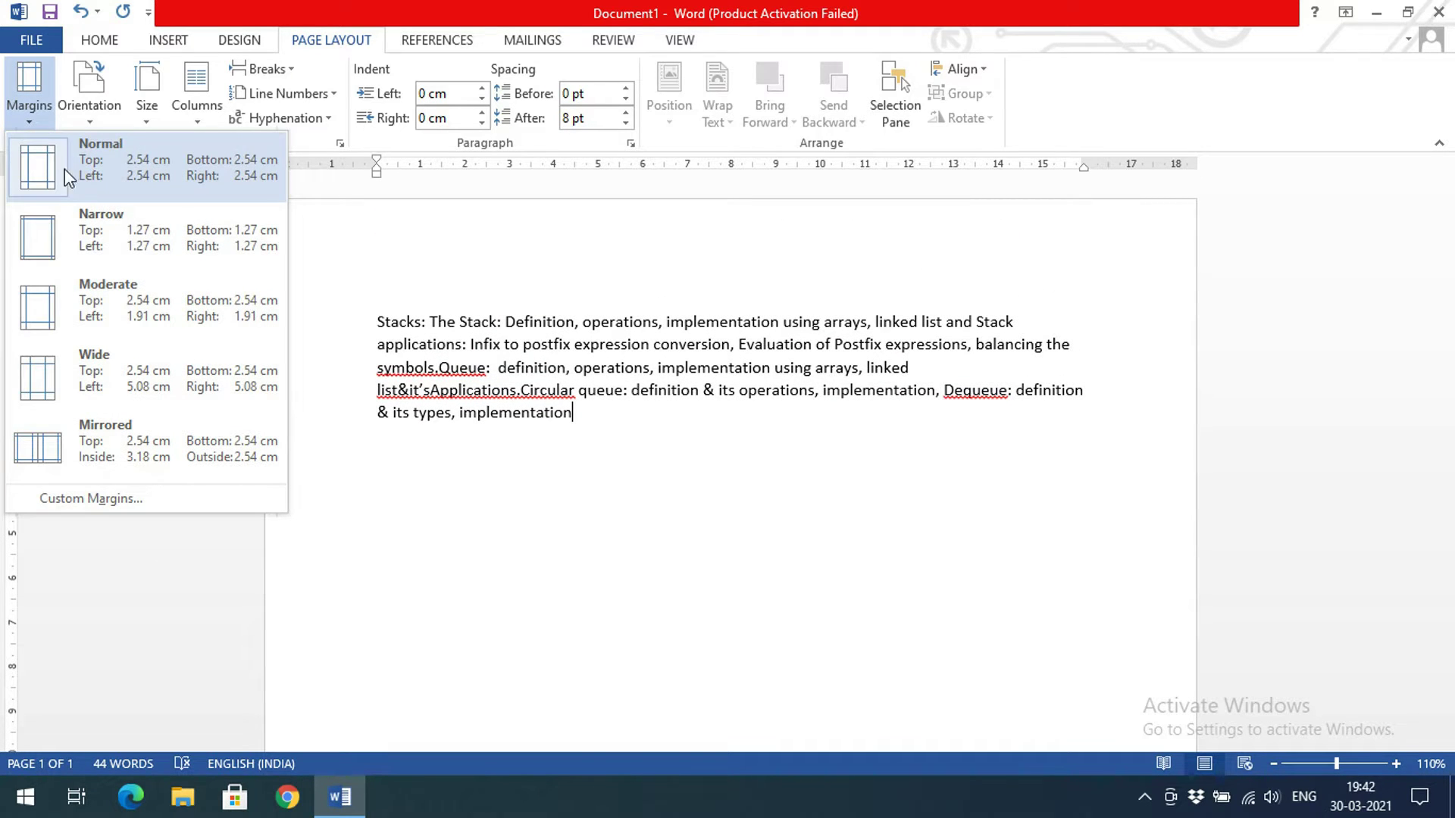
left_click(101, 251)
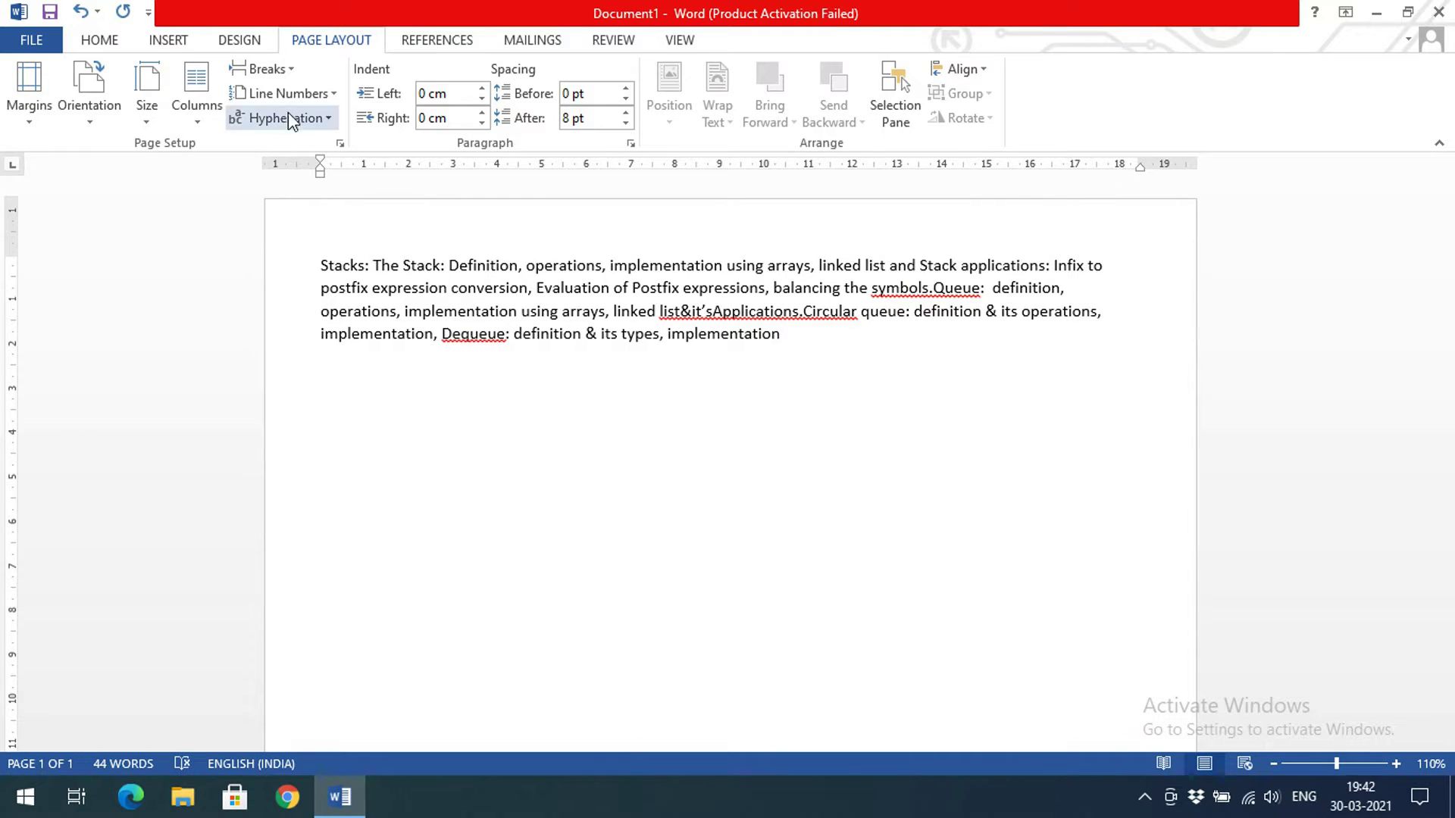
left_click(35, 114)
left_click(54, 174)
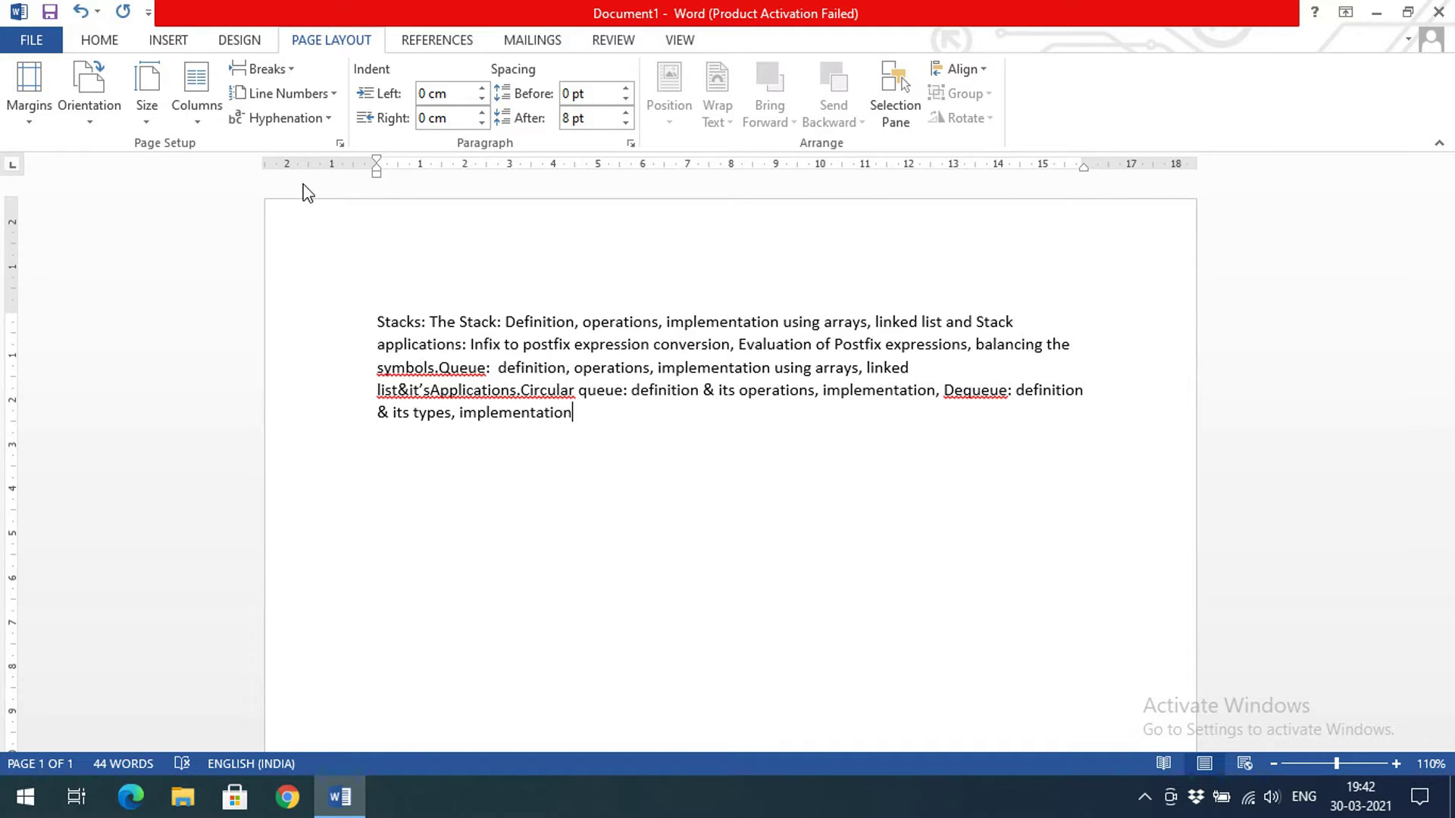
Step: Try the Narrow, Moderate and Wide margin presets on the document, one after another
left_click(29, 98)
left_click(80, 216)
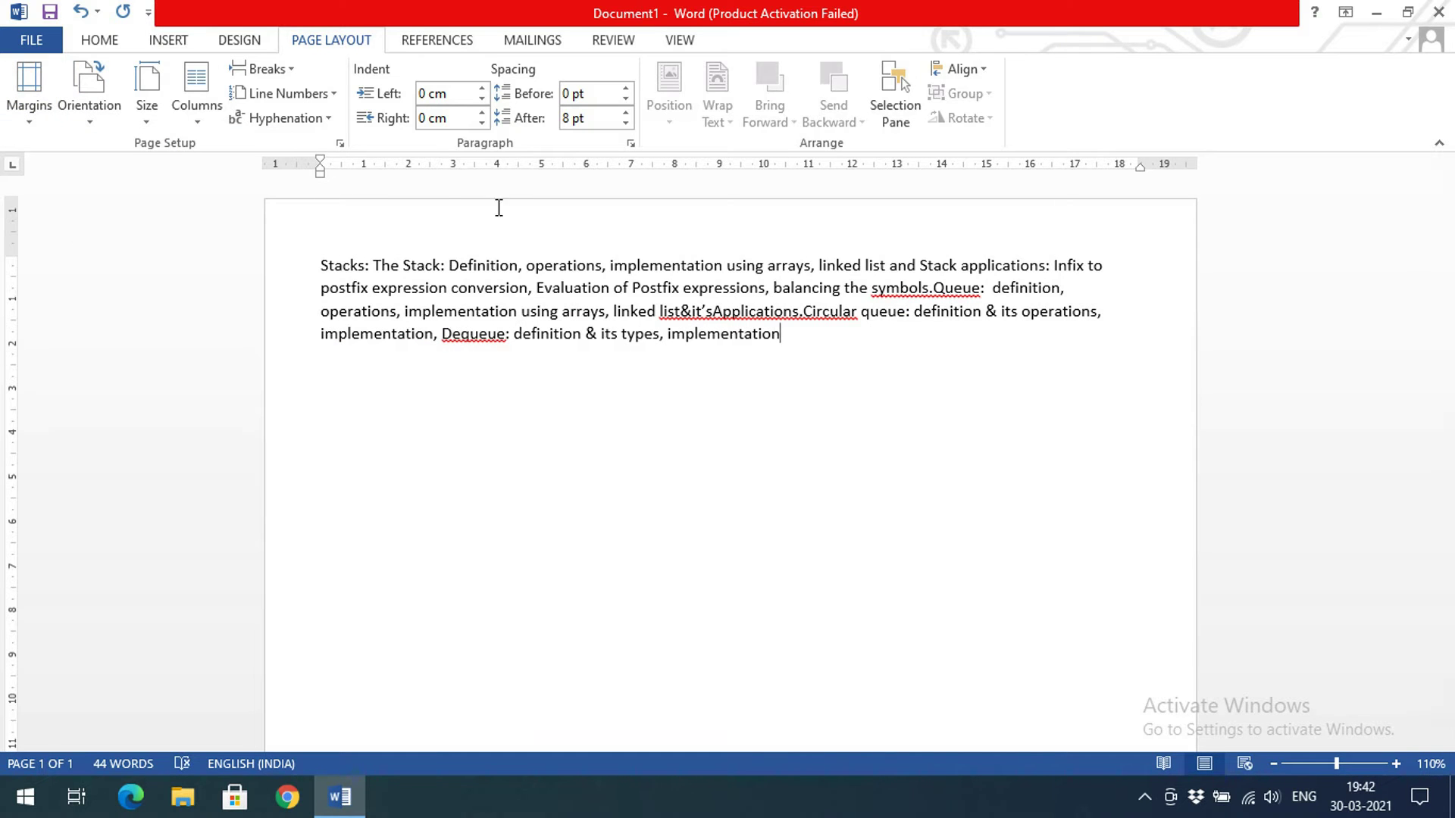
left_click(29, 94)
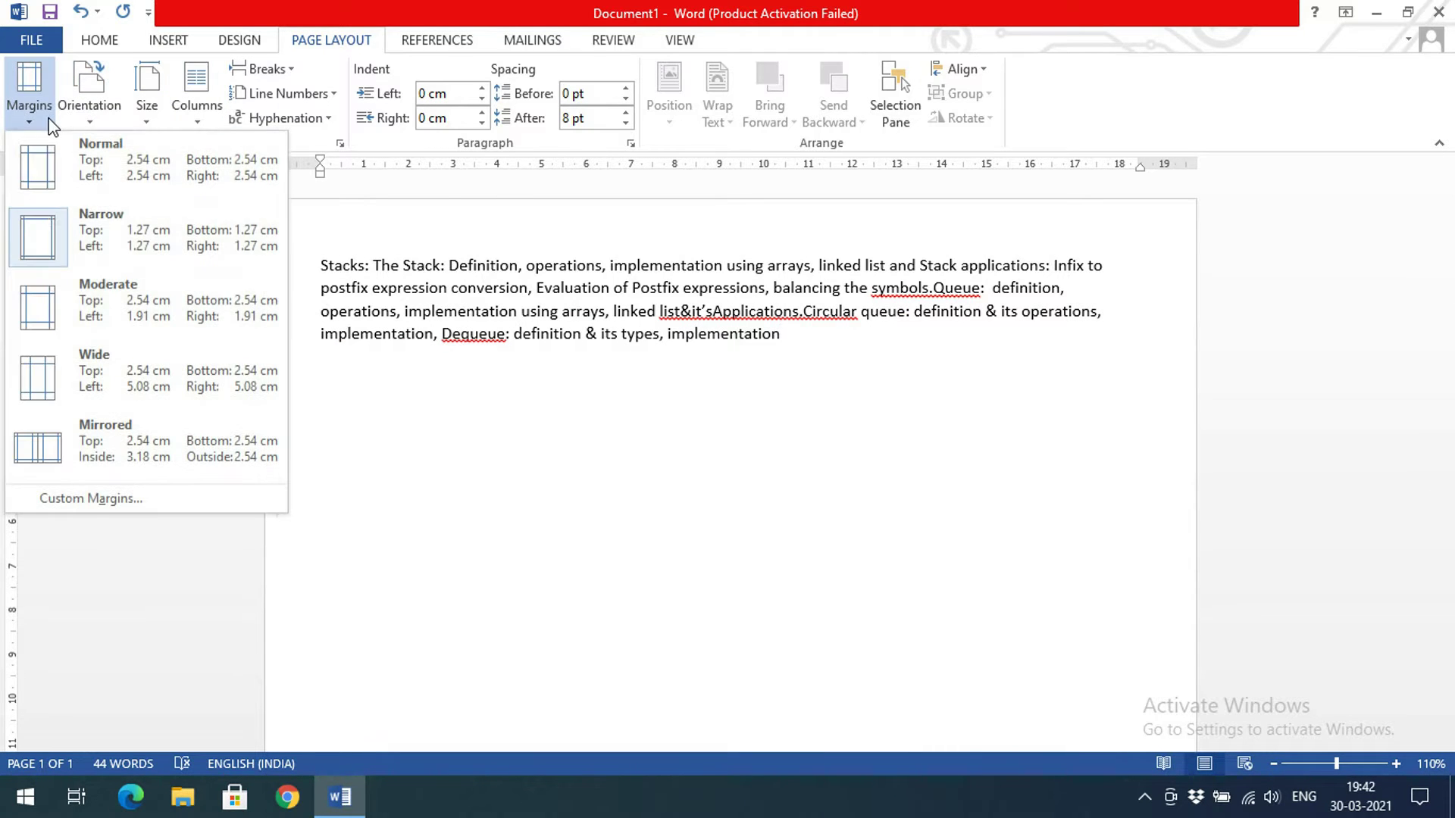
left_click(35, 312)
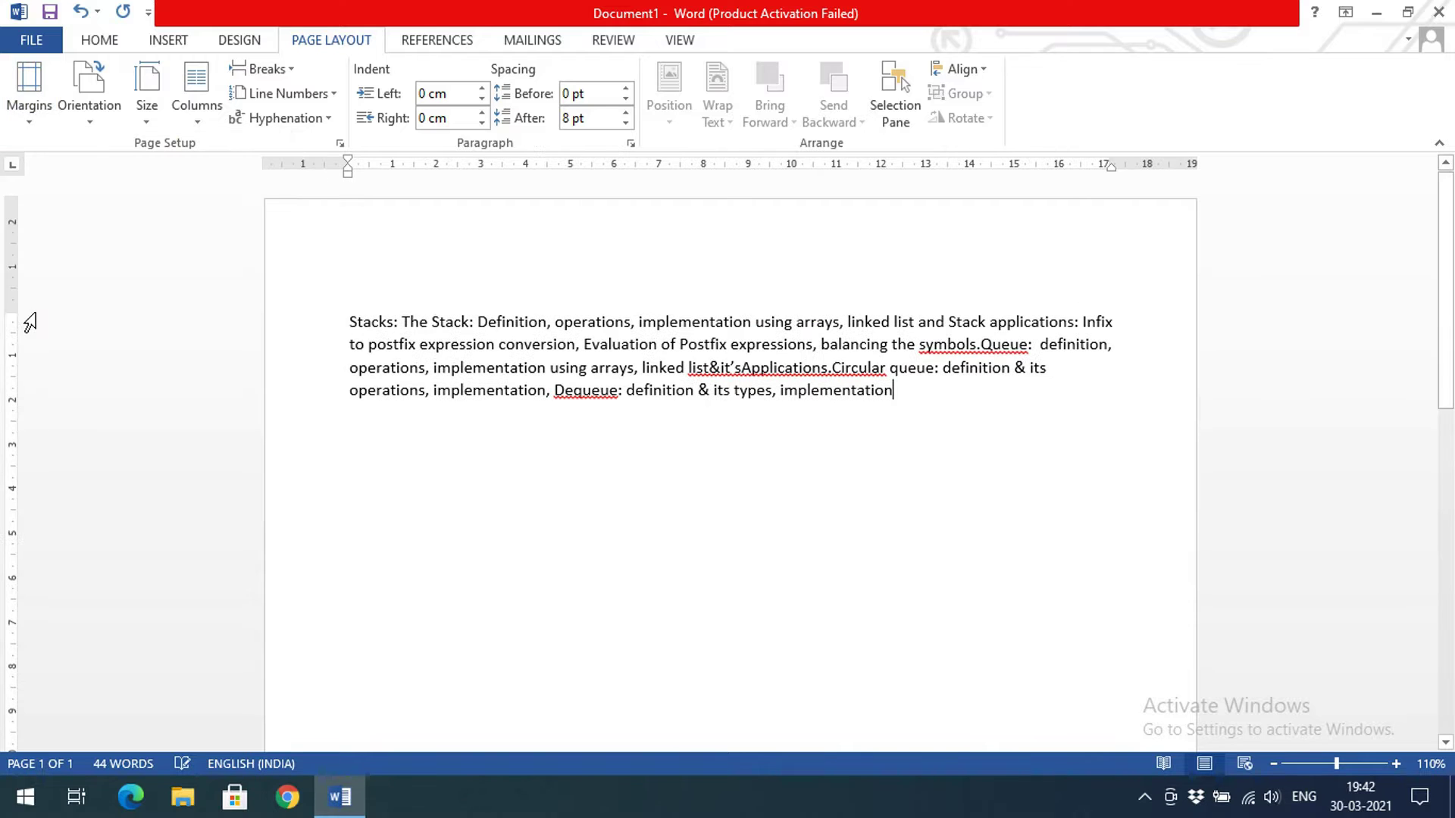
left_click(31, 103)
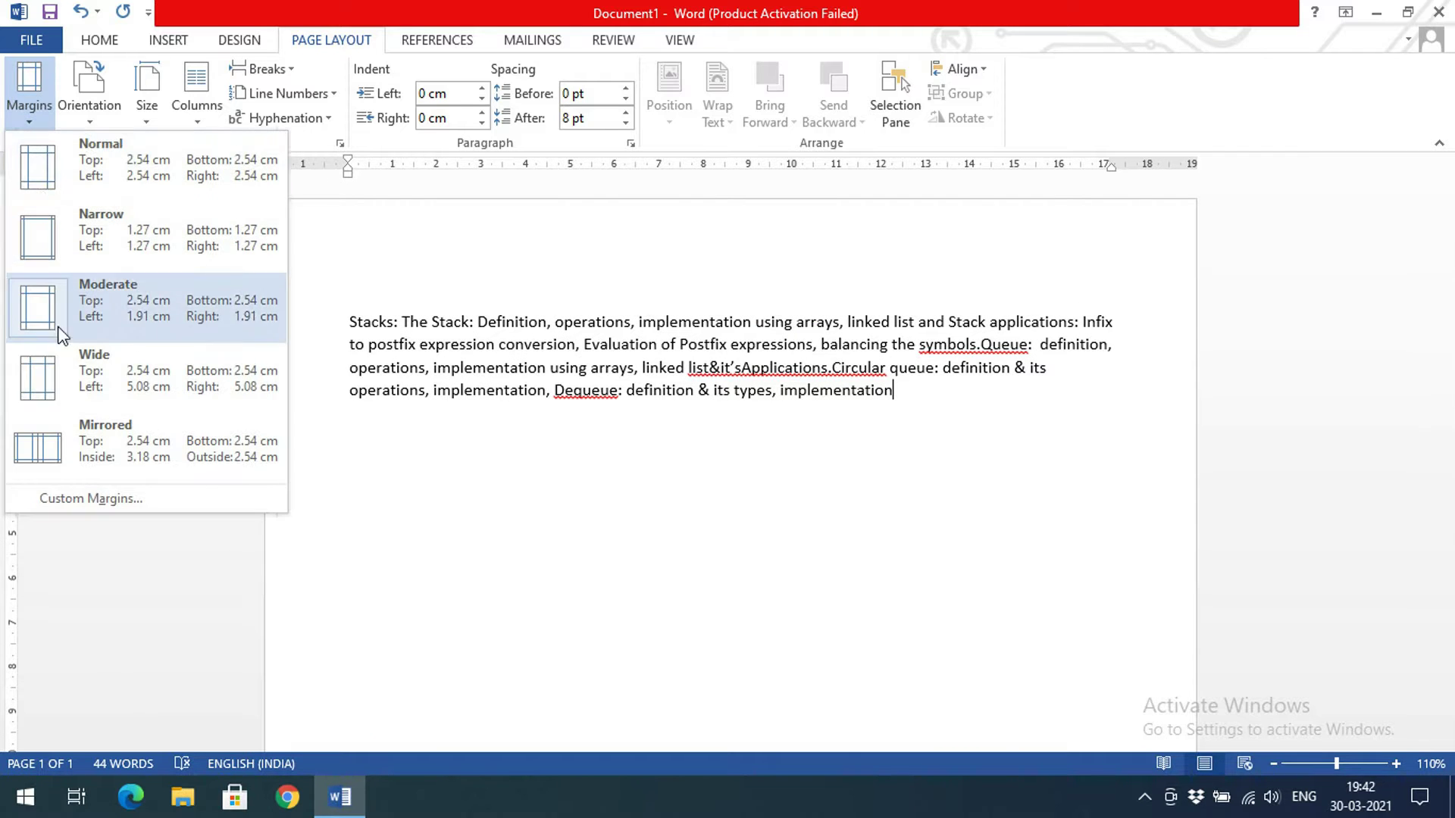
left_click(65, 384)
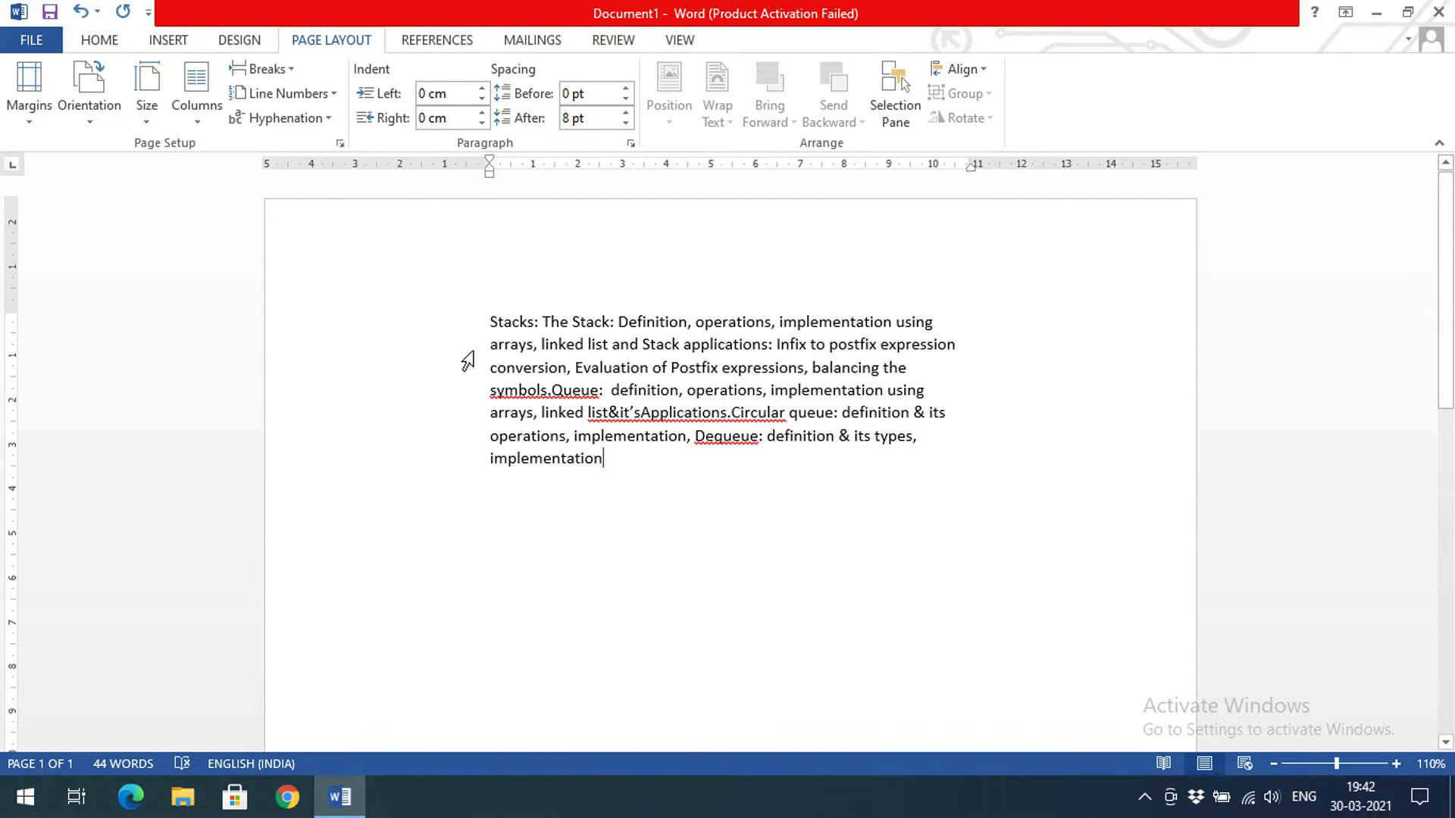
Step: Apply the Mirrored margin preset to the document
left_click(36, 109)
left_click(103, 454)
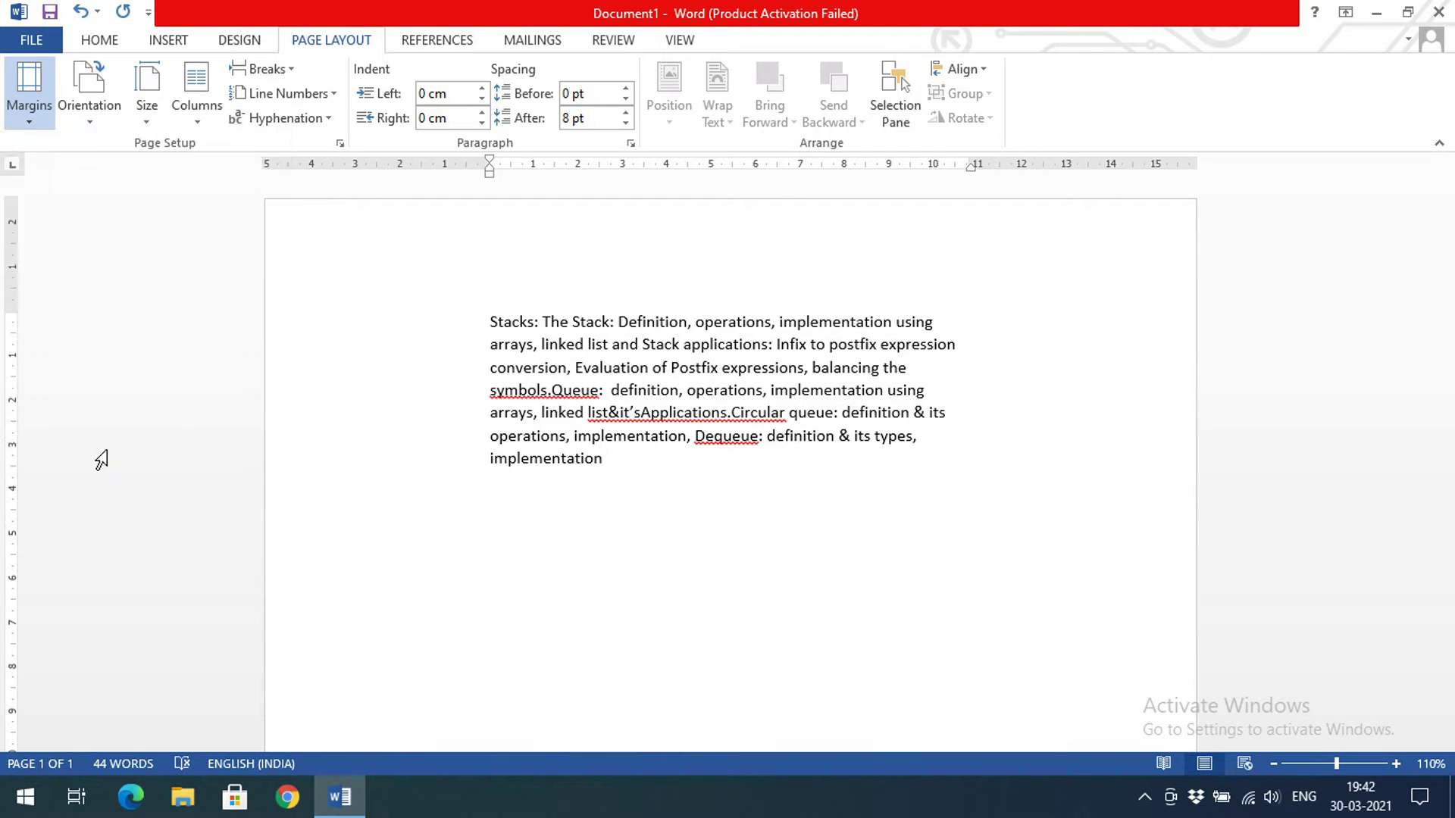
Step: Review the custom margin, paper and layout settings in Page Setup, and close it without changing anything
left_click(30, 98)
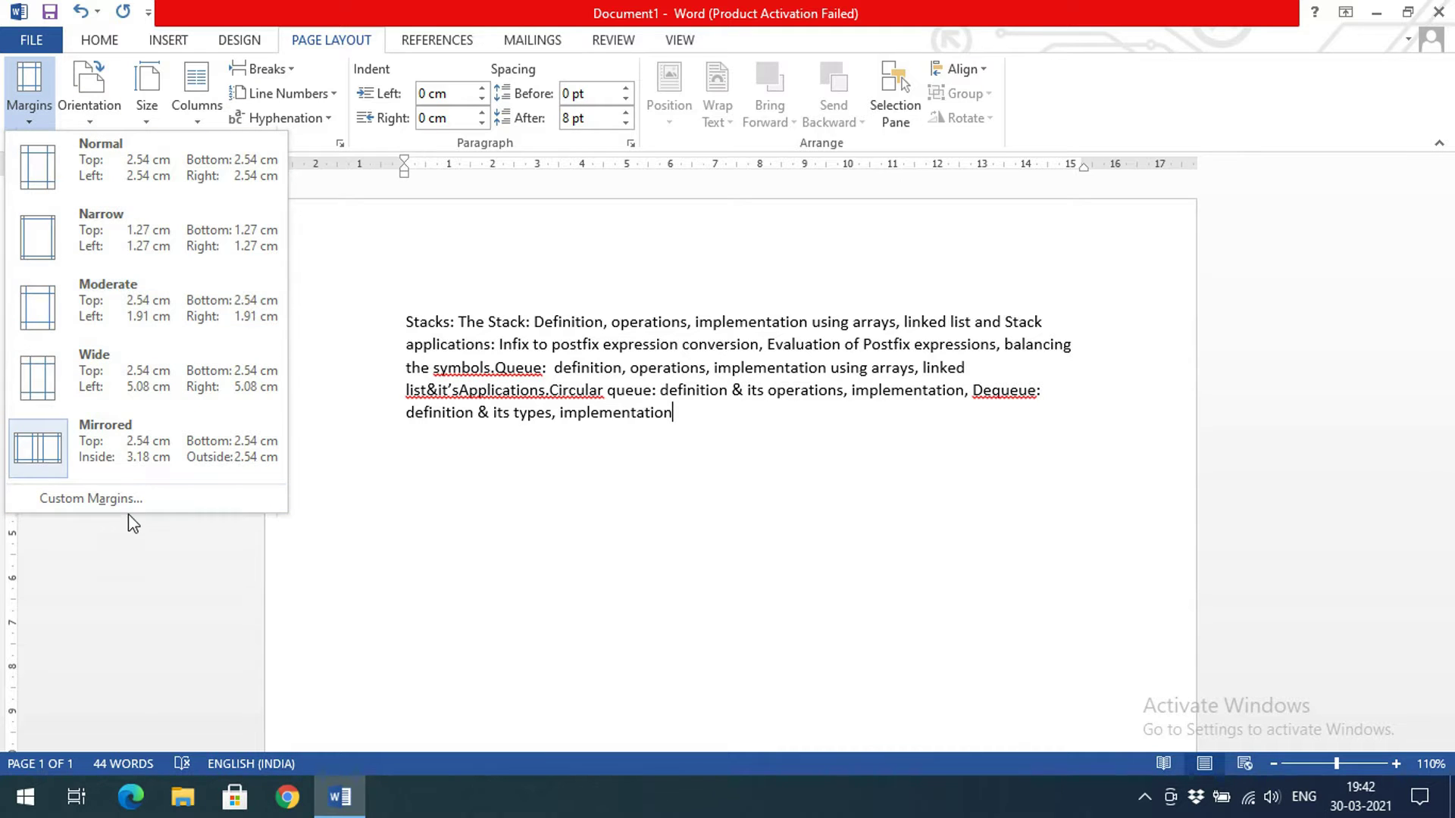
left_click(91, 497)
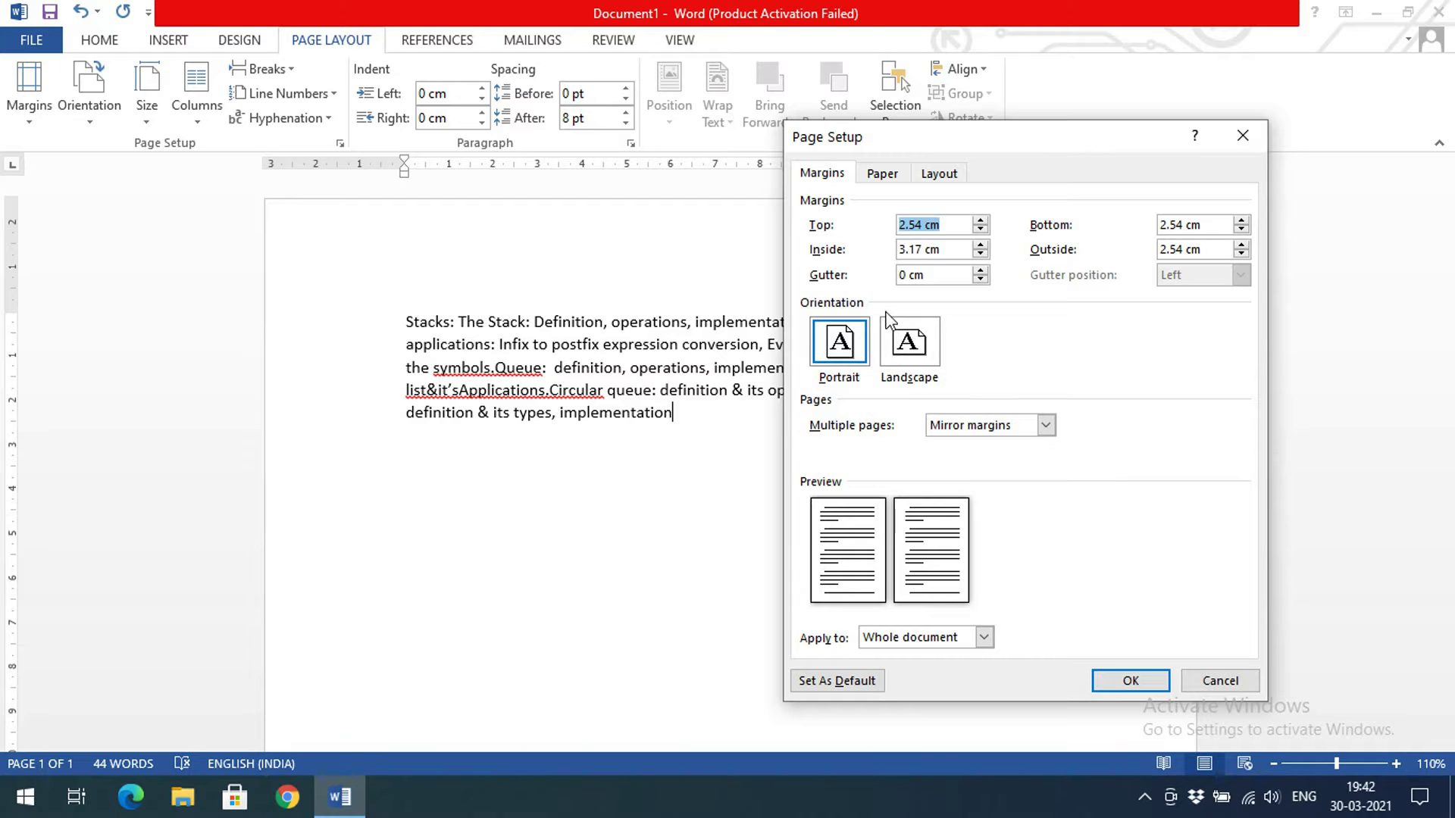
left_click(883, 176)
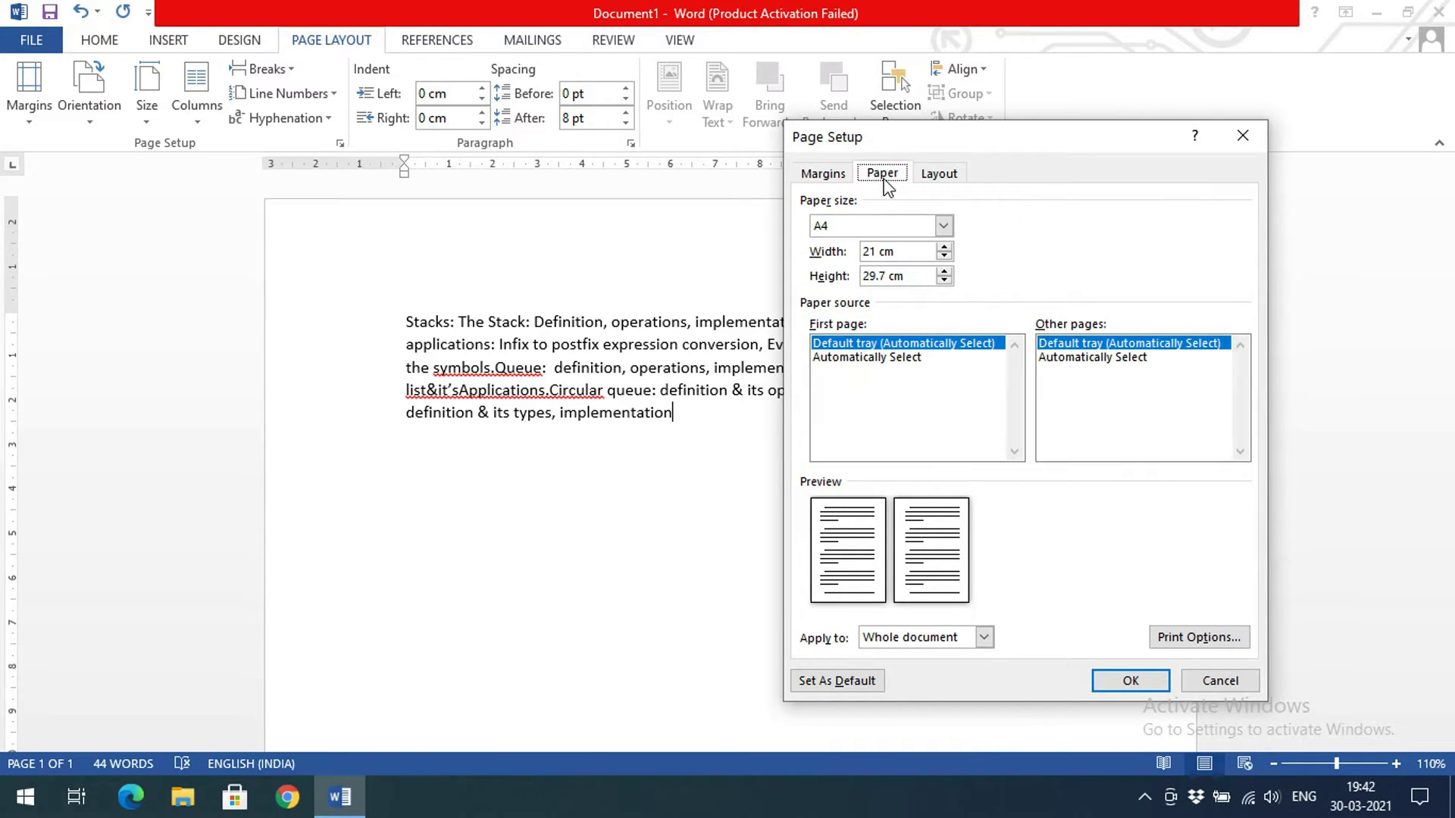
left_click(924, 173)
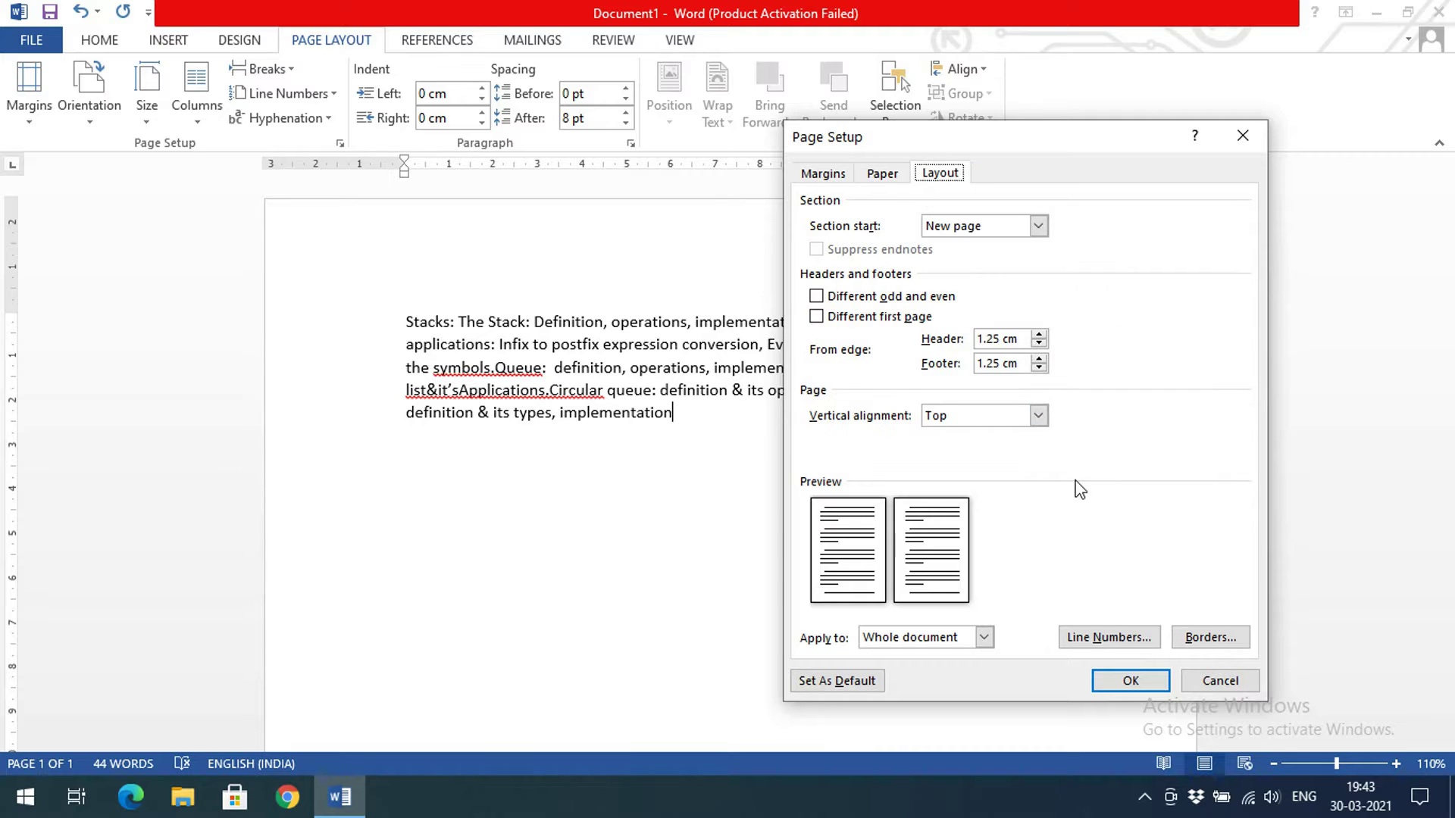
left_click(1220, 681)
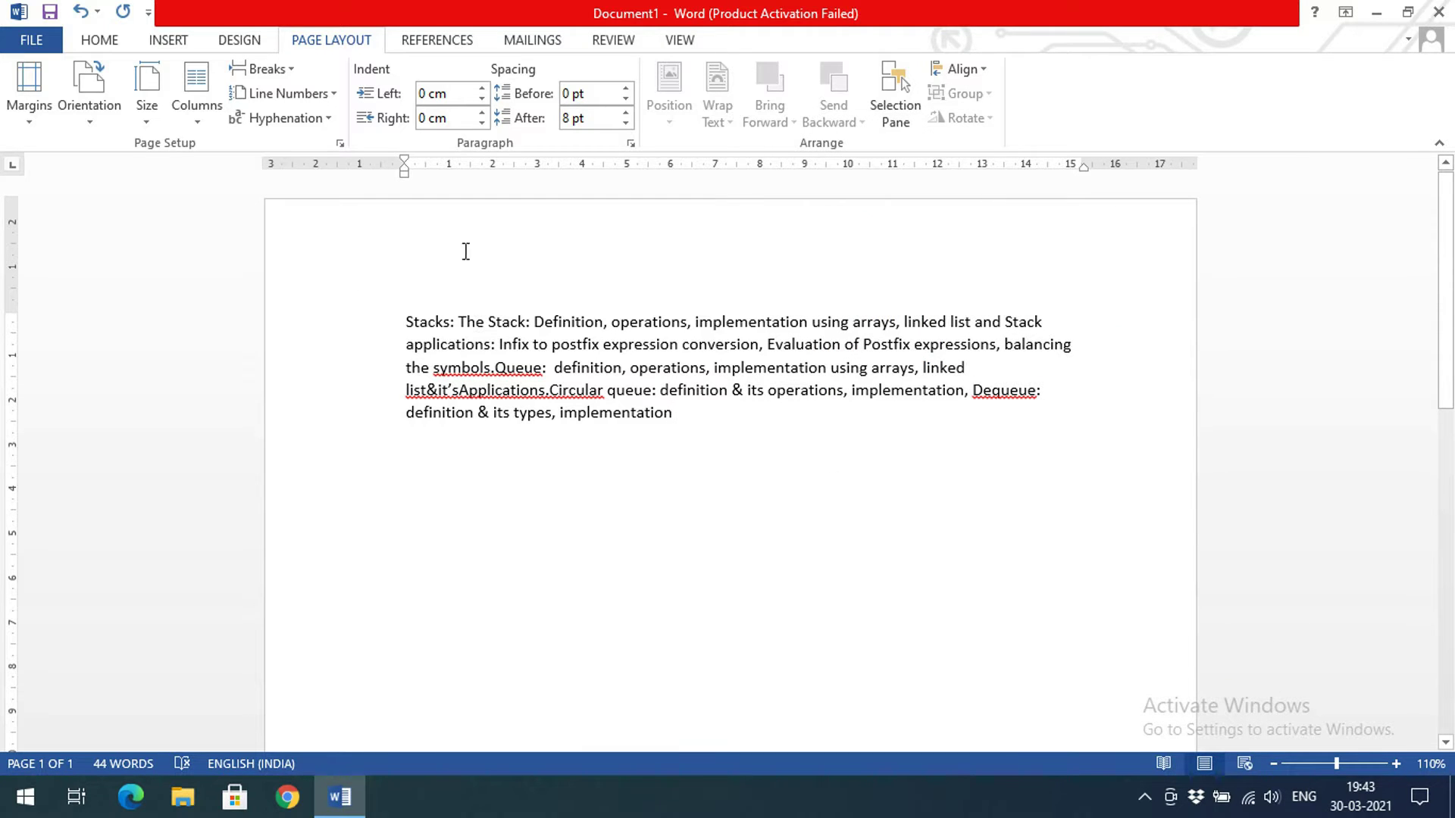
left_click(26, 125)
left_click(27, 125)
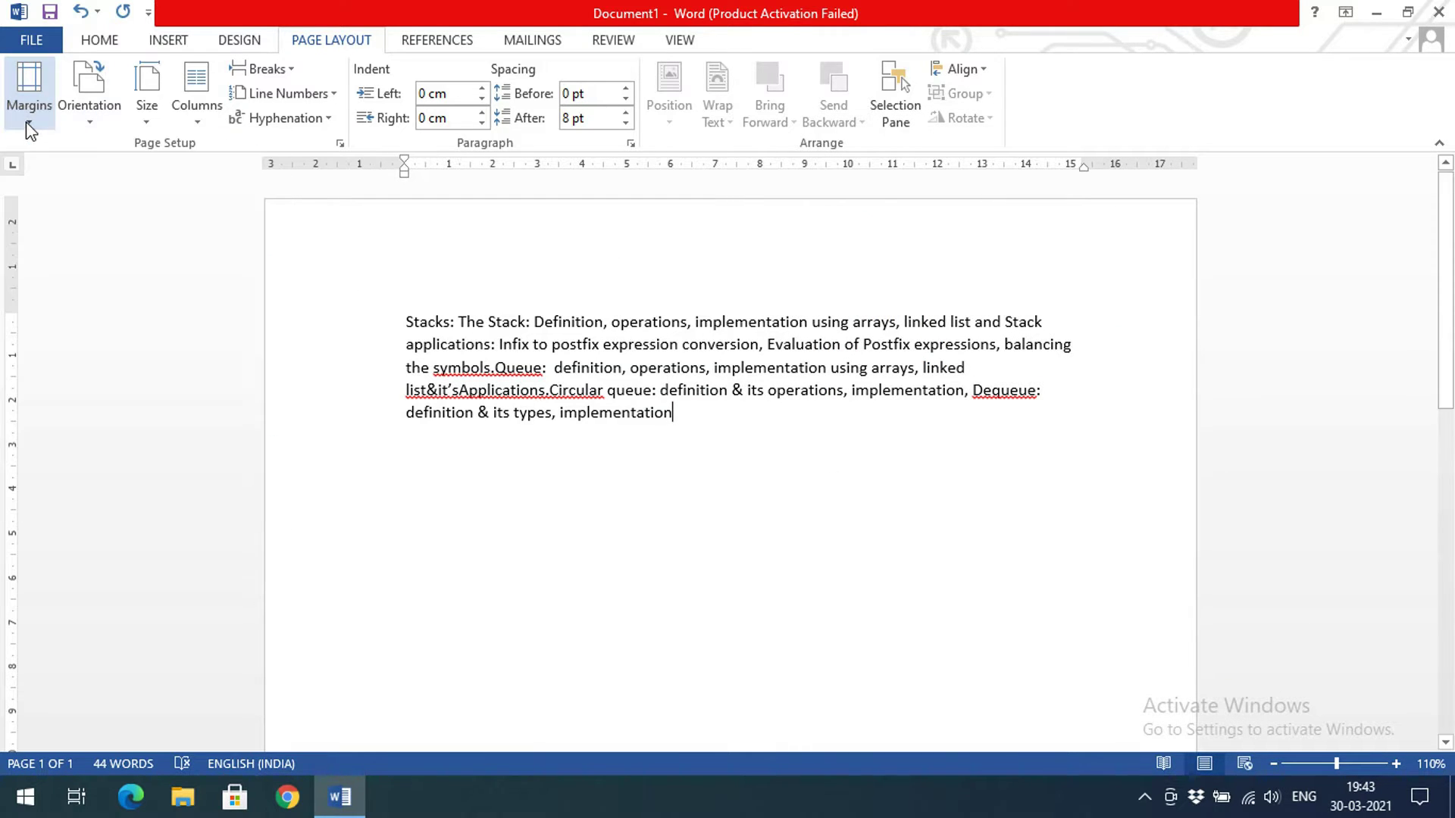
Step: Choose the Portrait page orientation and look over the full length of the page
left_click(91, 114)
left_click(114, 147)
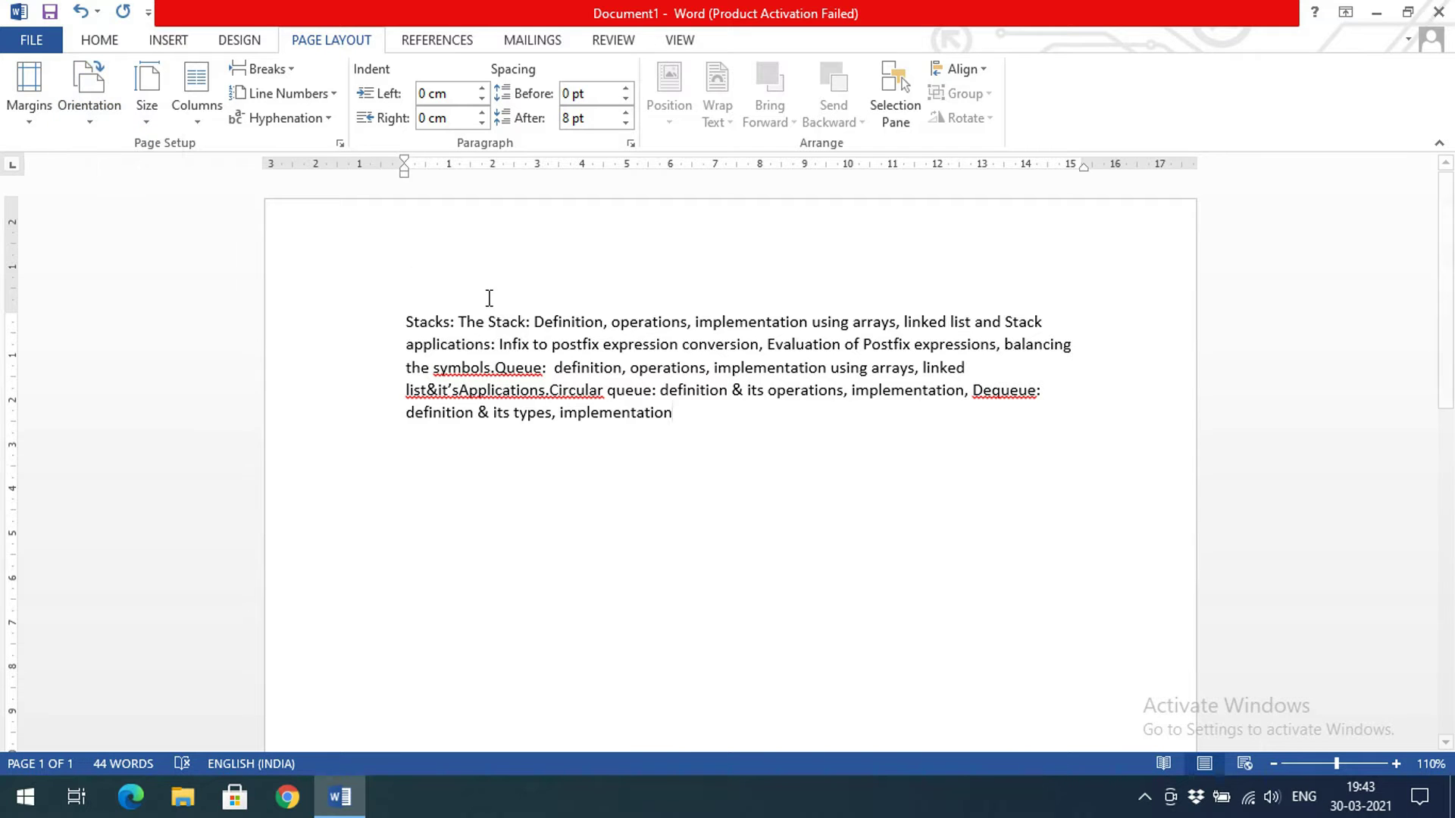
scroll(516, 341, "down", 2)
scroll(523, 357, "up", 2)
scroll(533, 367, "down", 3)
scroll(534, 364, "up", 3)
scroll(543, 360, "down", 1)
scroll(549, 367, "down", 5)
scroll(553, 379, "up", 6)
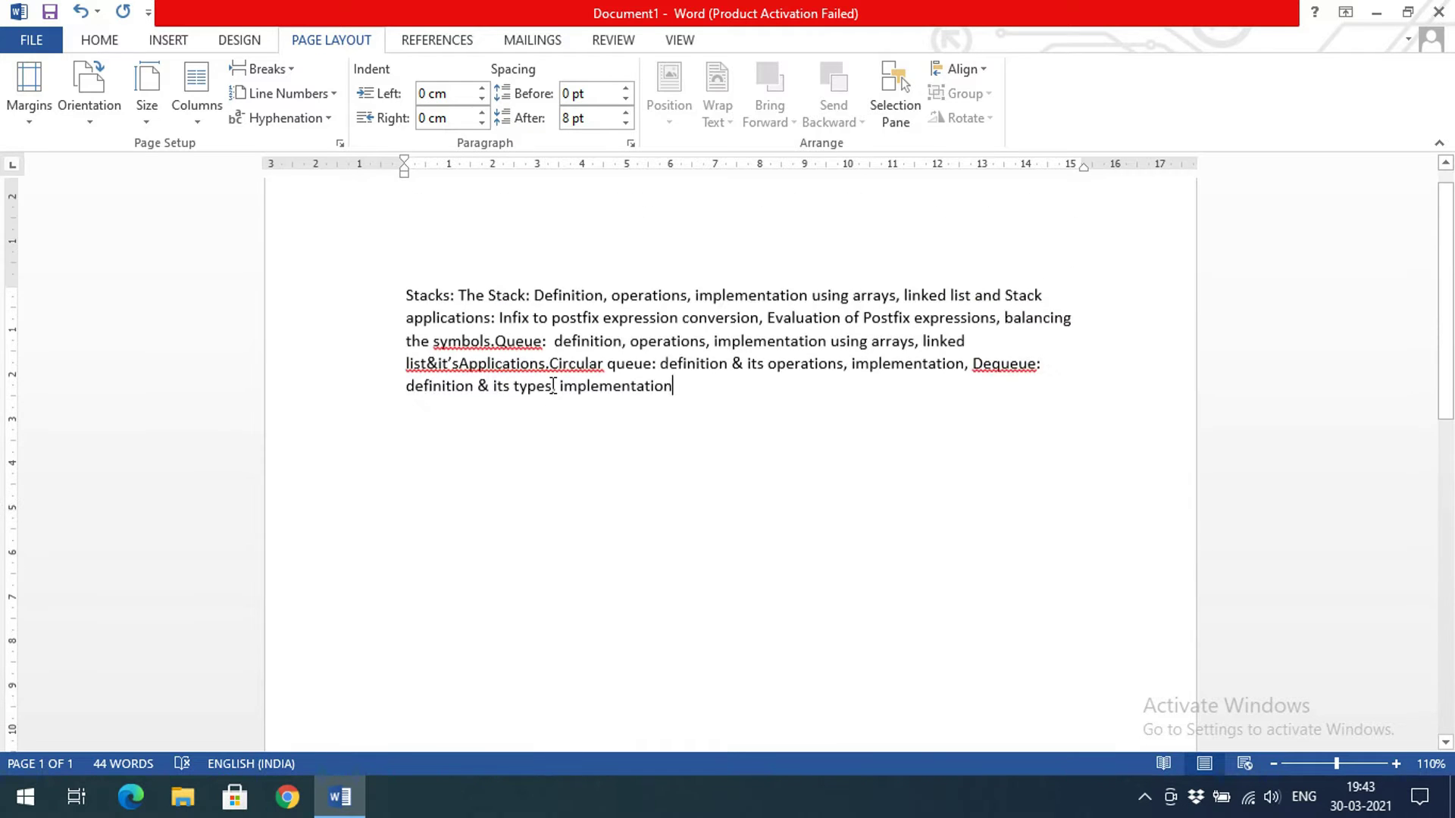
scroll(552, 387, "up", 1)
Step: Switch the page orientation to Landscape and look over the whole page
left_click(104, 121)
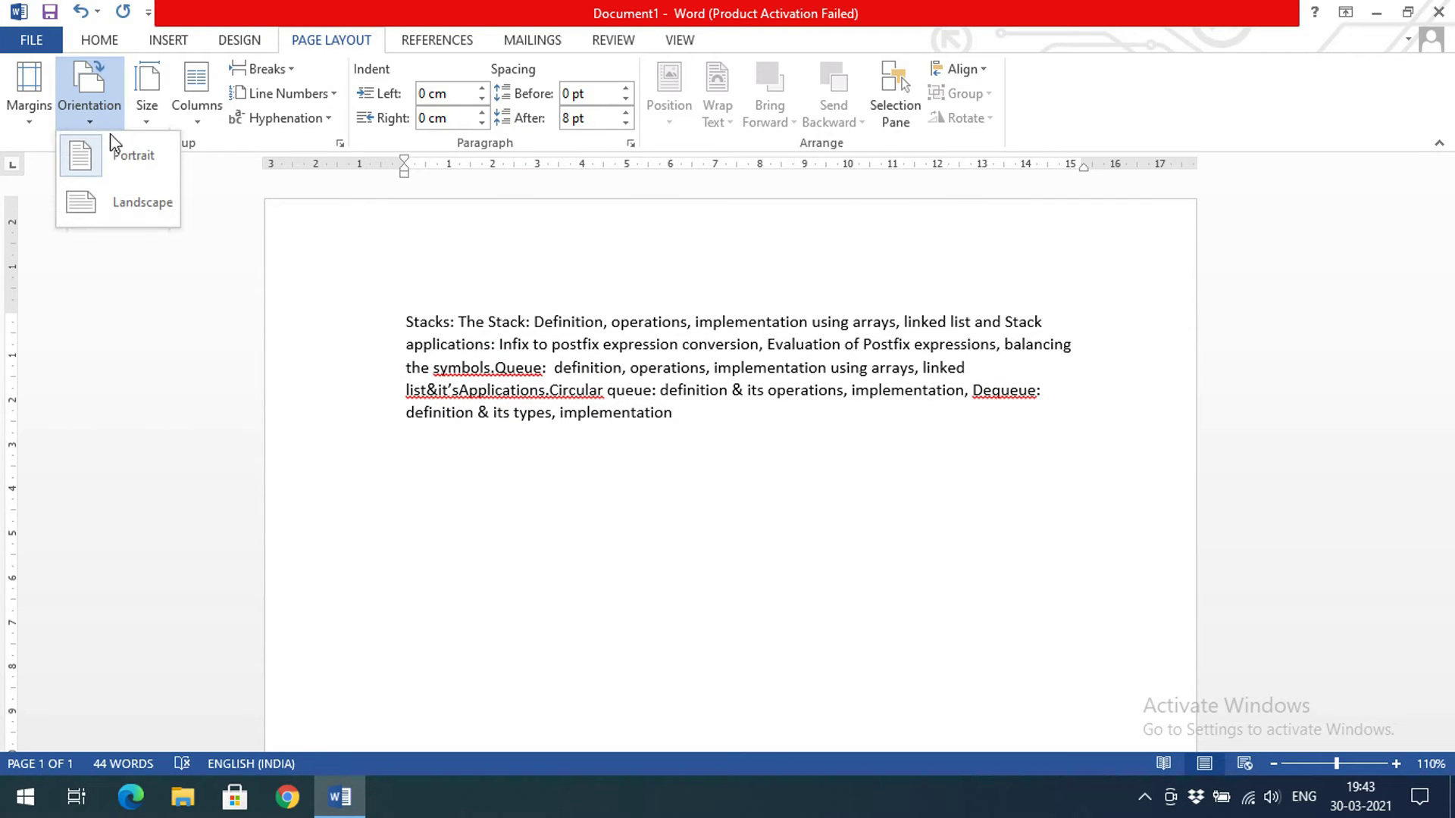
left_click(118, 206)
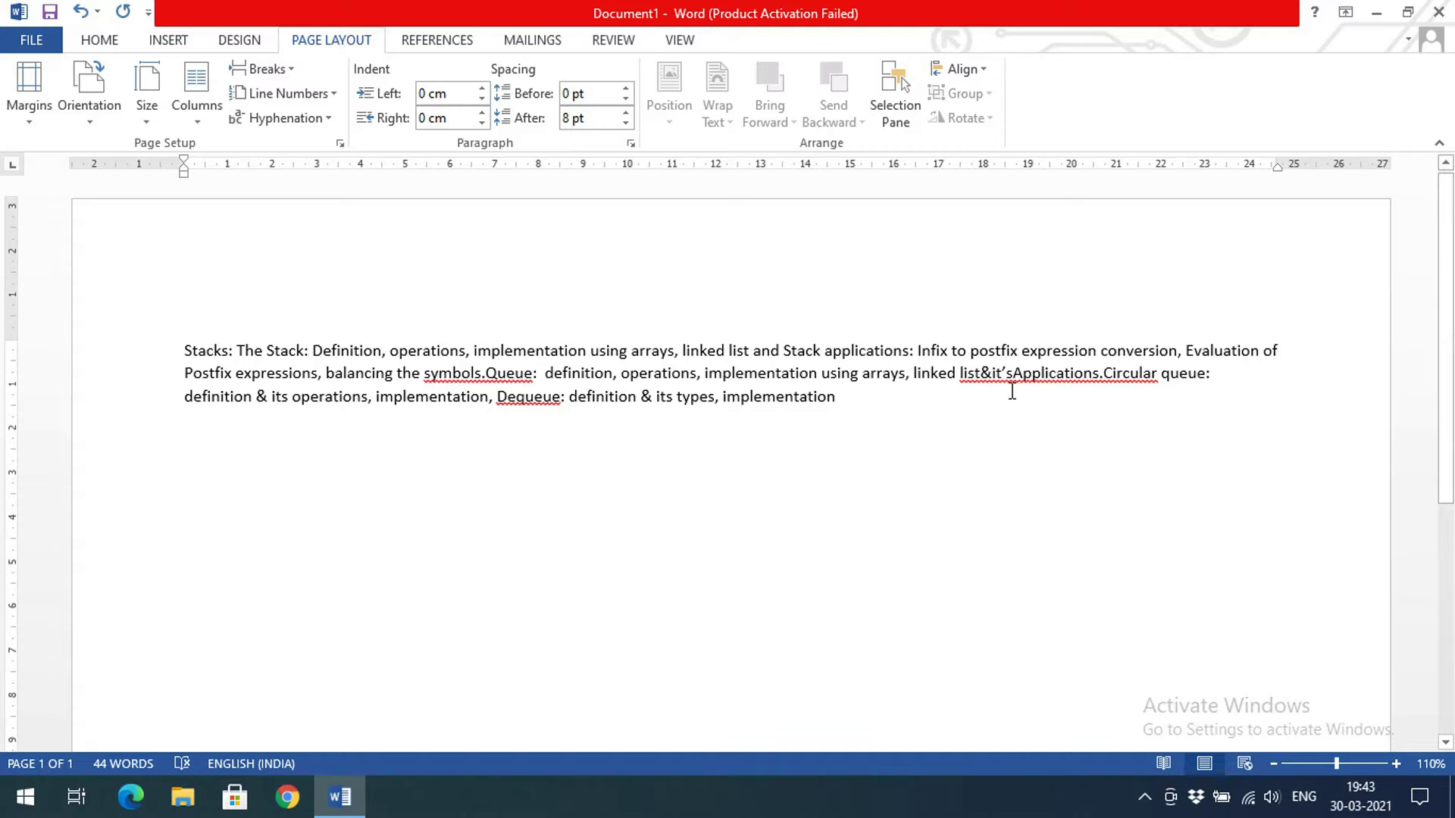
scroll(1010, 391, "down", 5)
scroll(1010, 391, "down", 1)
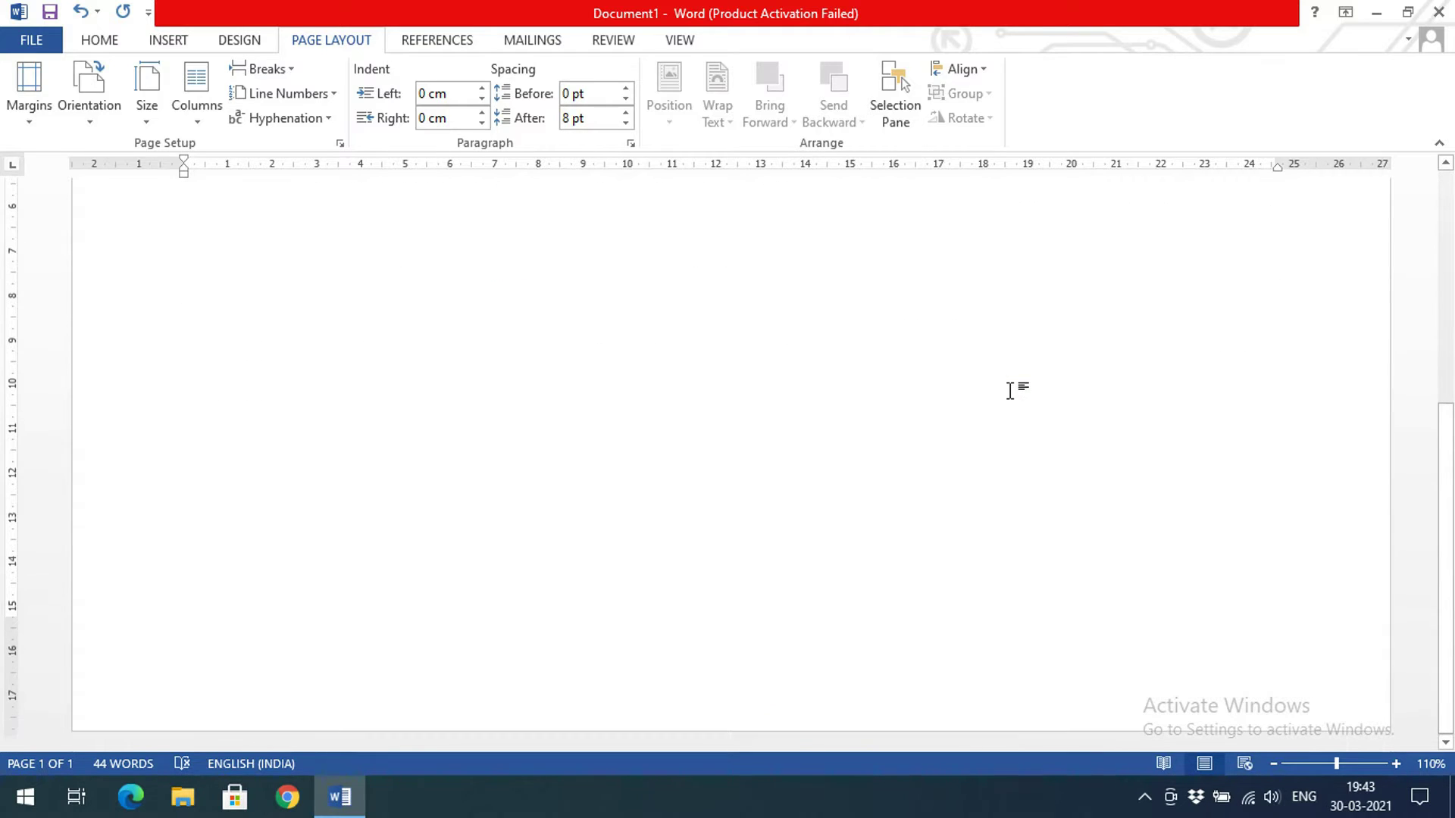
scroll(1010, 391, "up", 6)
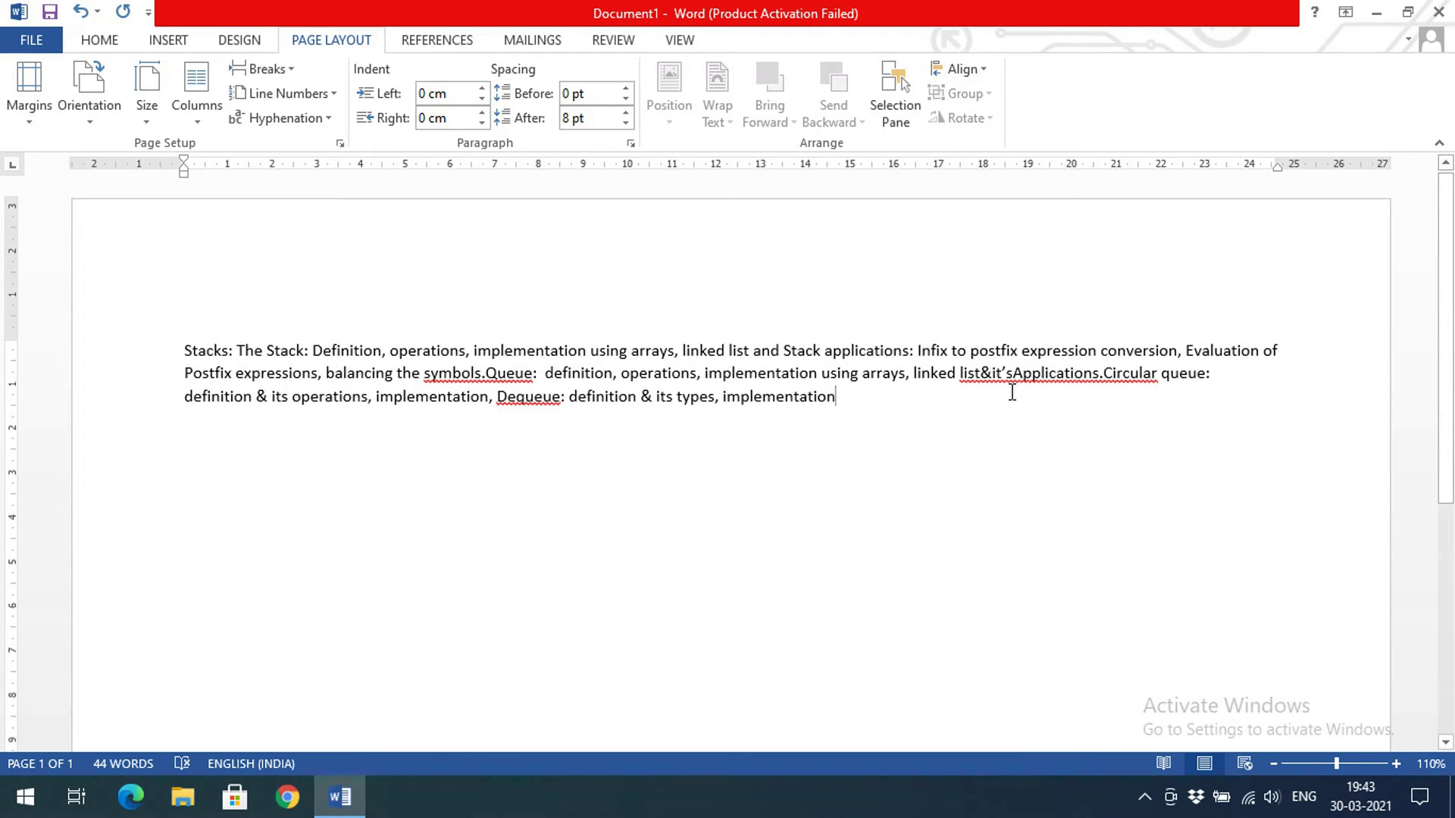
Step: Switch the page orientation back to Portrait and look over the full page
left_click(92, 110)
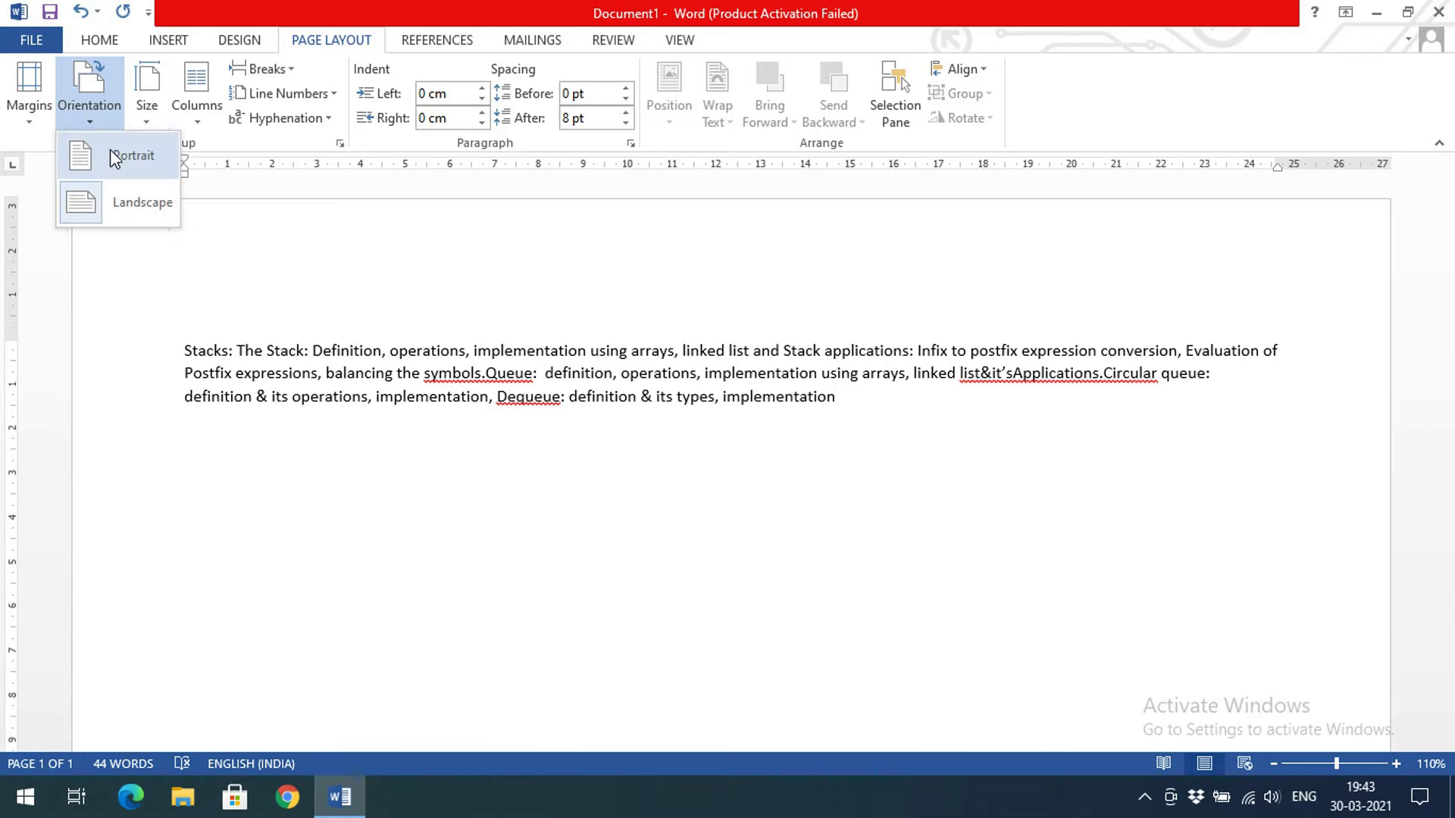
left_click(111, 149)
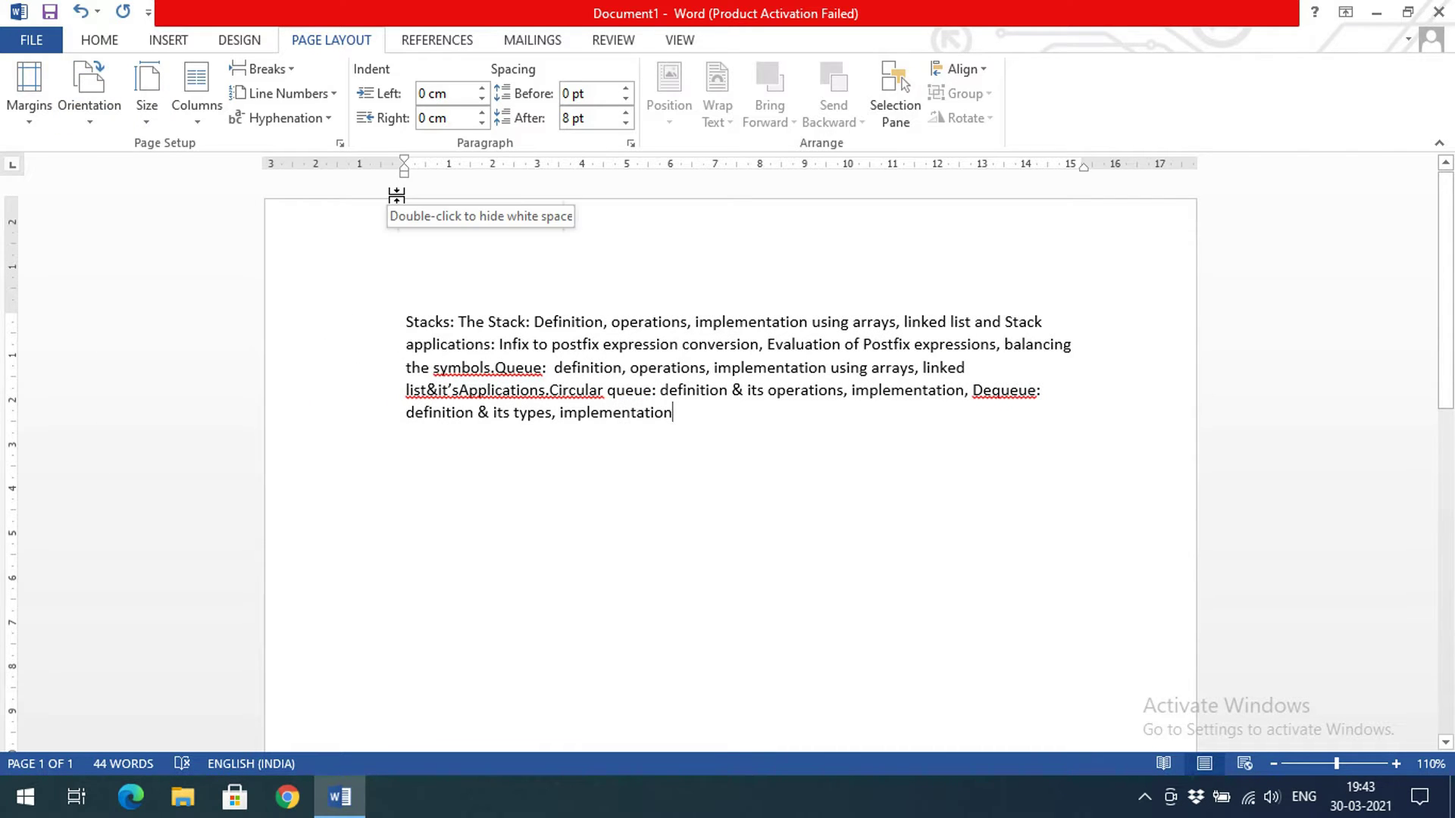
scroll(811, 372, "down", 10)
scroll(814, 383, "up", 10)
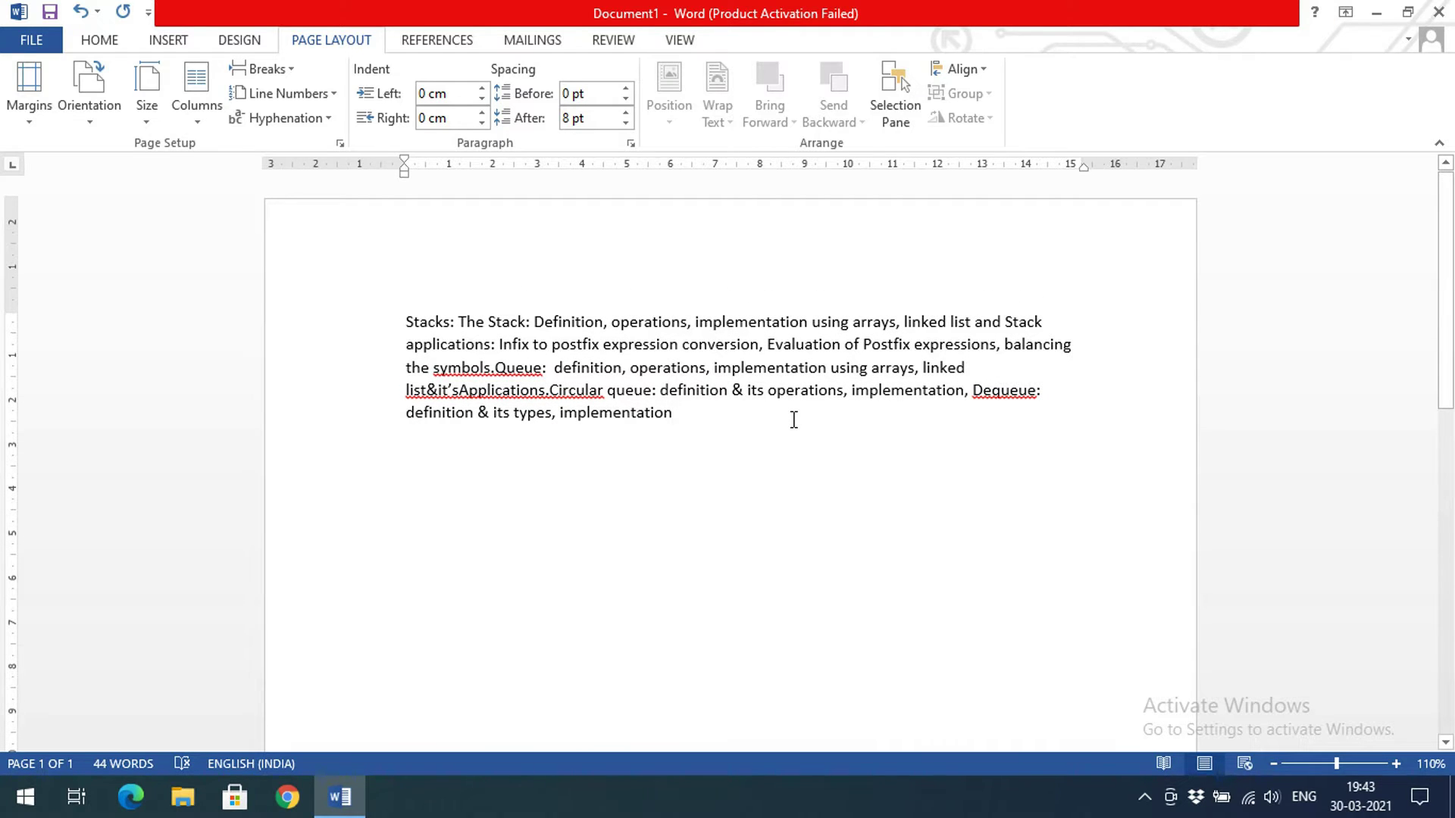
Step: Review the available paper sizes and the paper settings in Page Setup, and close it without changing anything
left_click(150, 121)
left_click(393, 273)
left_click(147, 114)
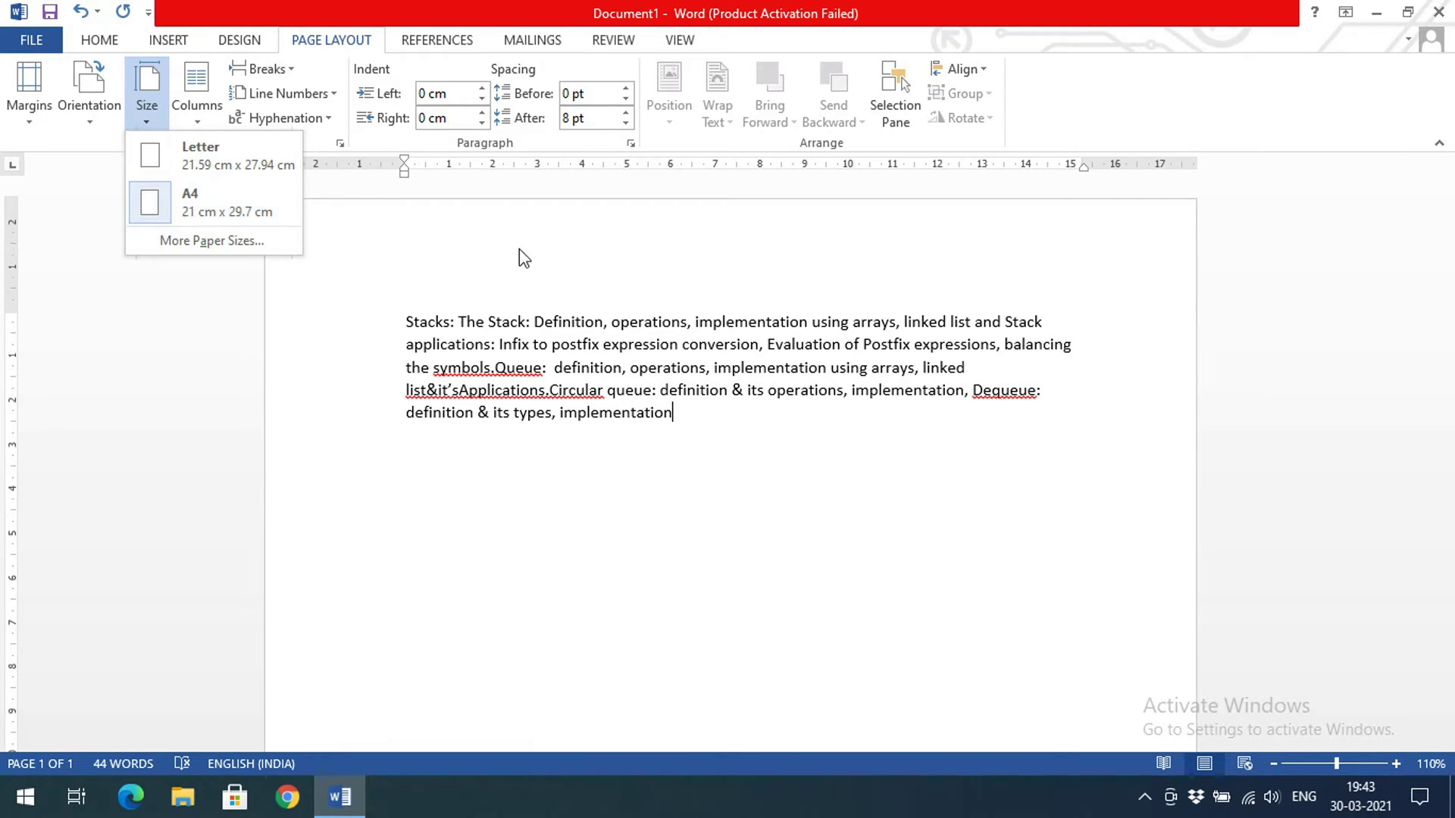
left_click(262, 241)
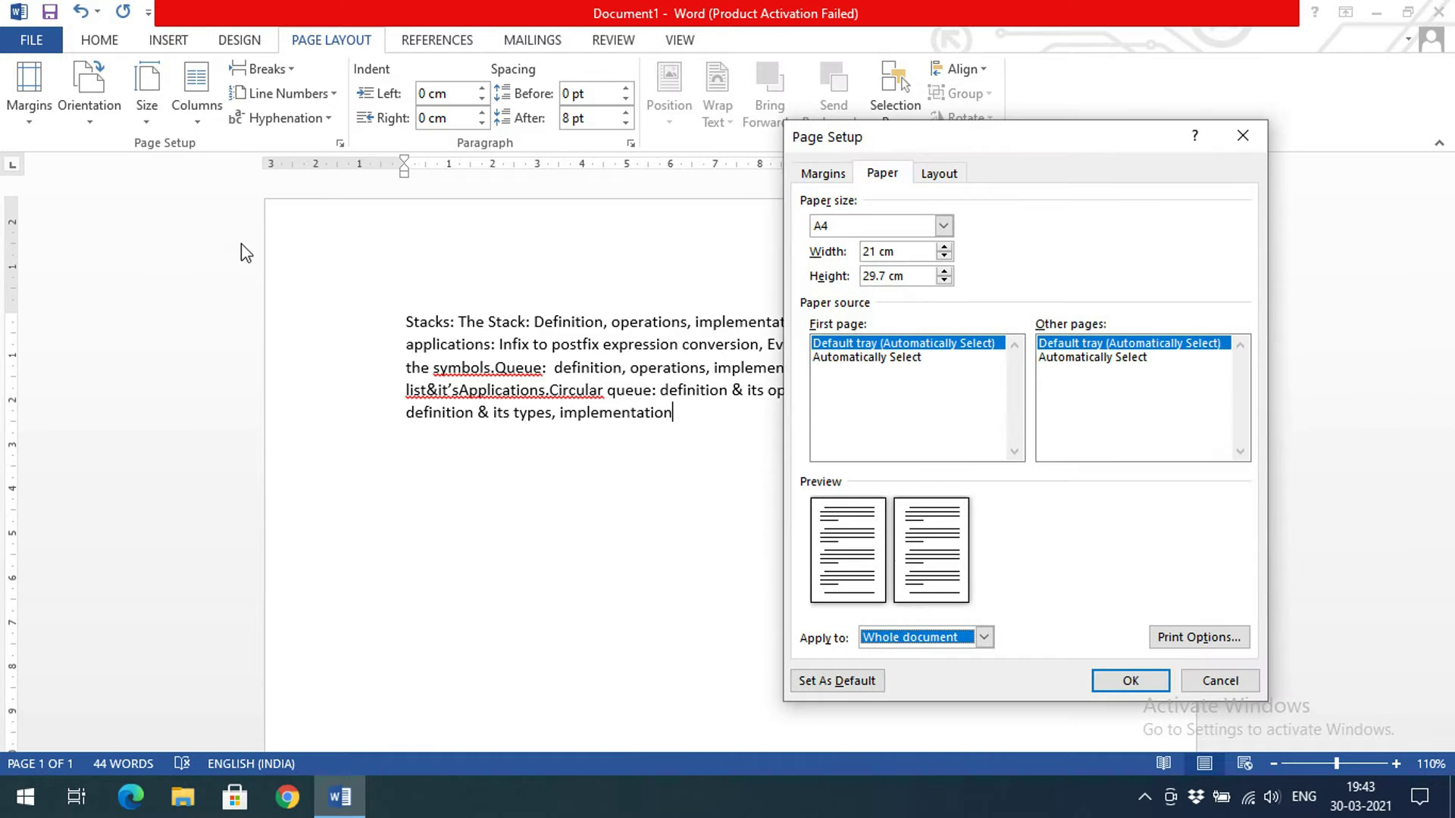
left_click(917, 230)
left_click(902, 276)
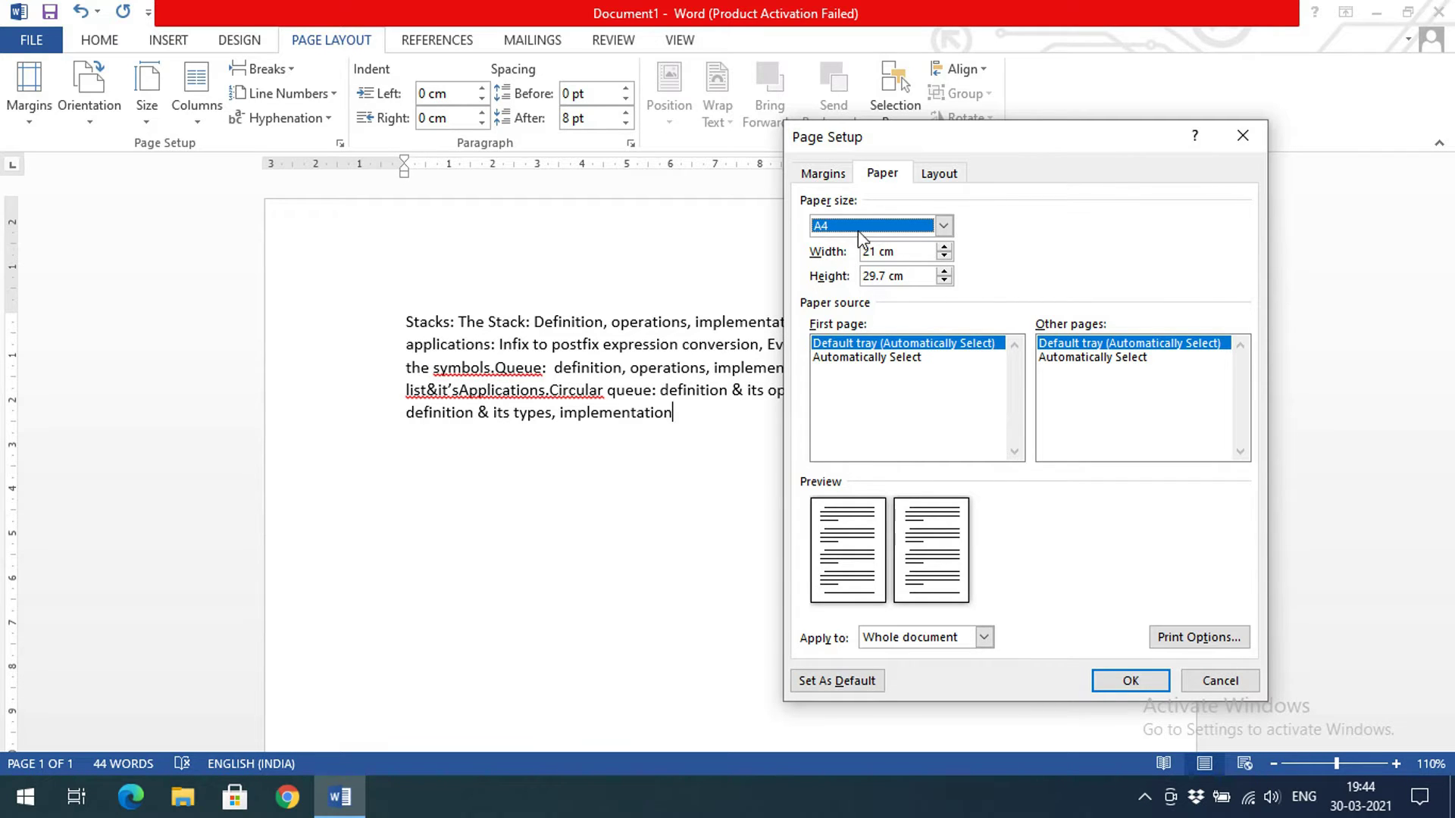
left_click(1204, 680)
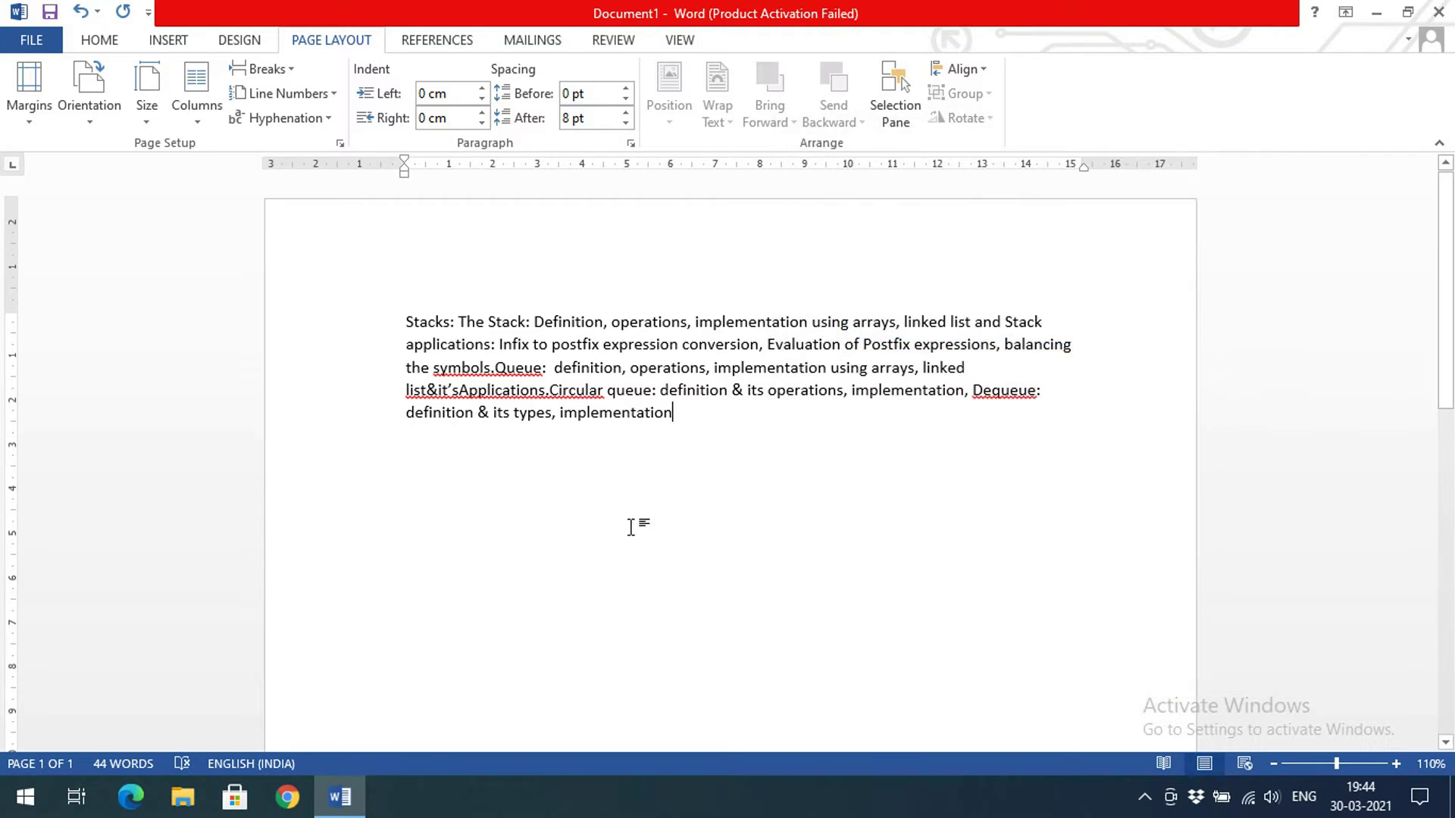
Step: Arrange the document text in two columns
left_click(161, 121)
left_click(160, 120)
left_click(196, 91)
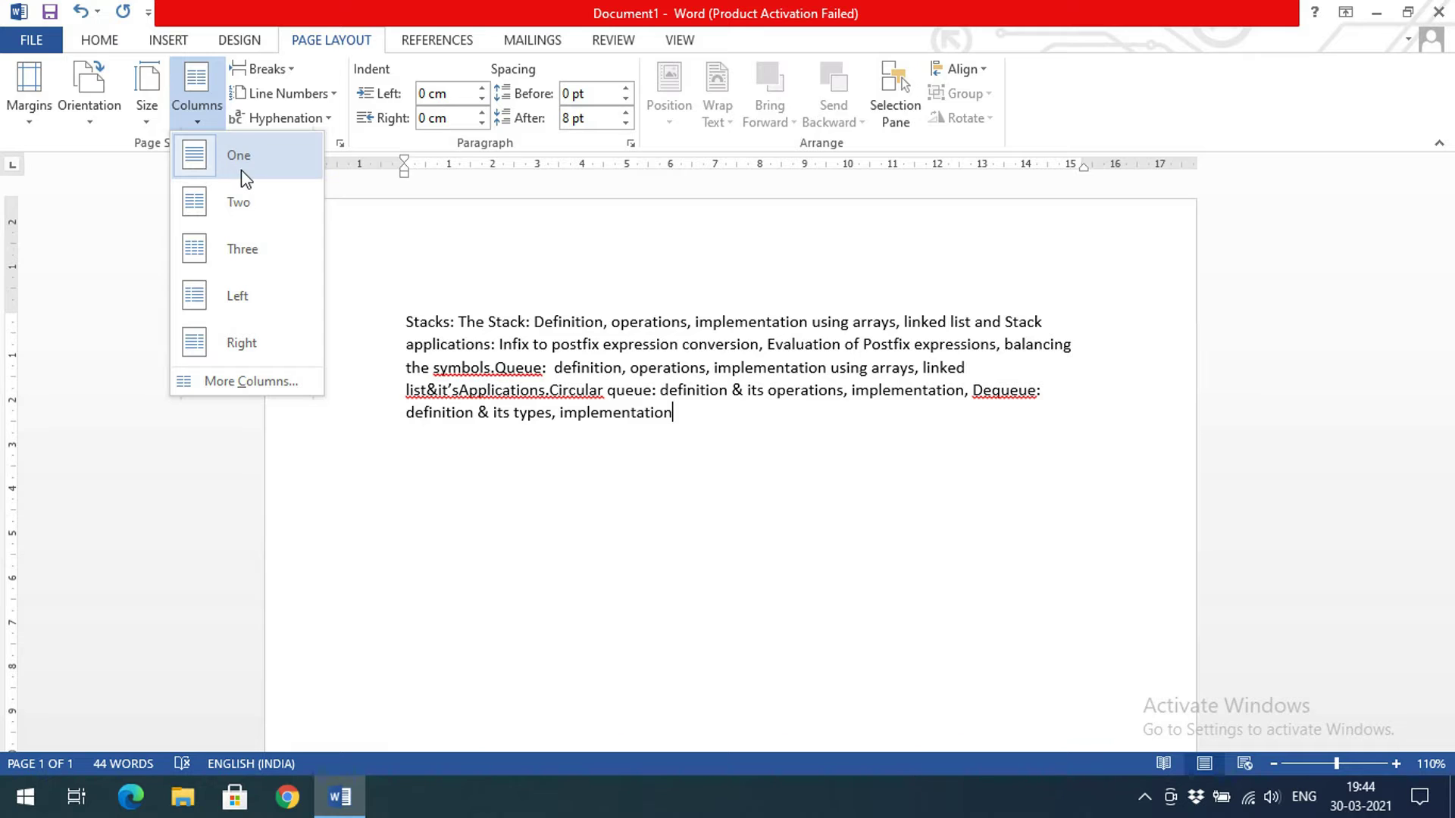
left_click(253, 210)
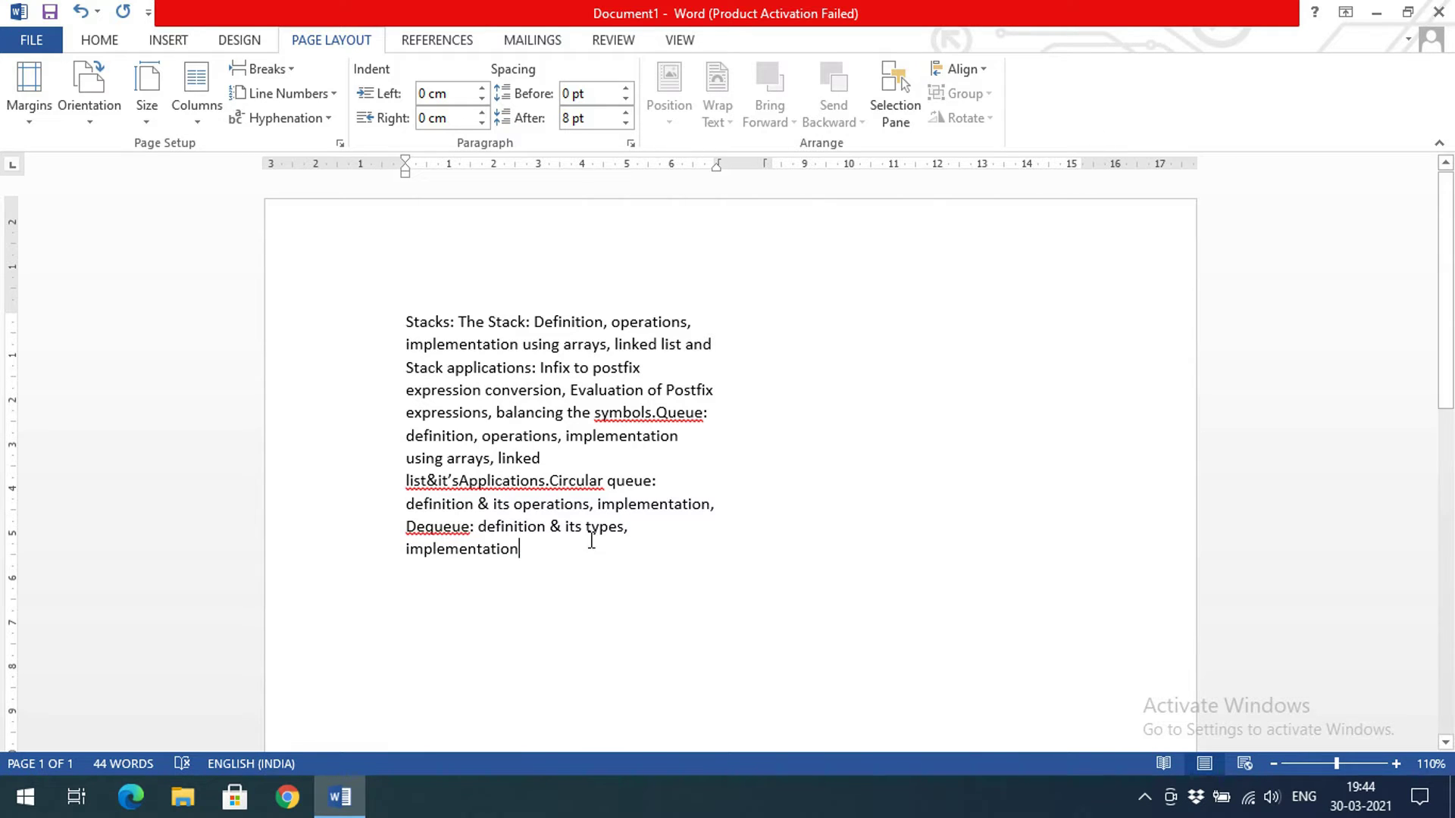
Step: Copy the whole sample paragraph and paste three copies of it below the original
left_click_drag(596, 556, 364, 318)
key("ctrl+c")
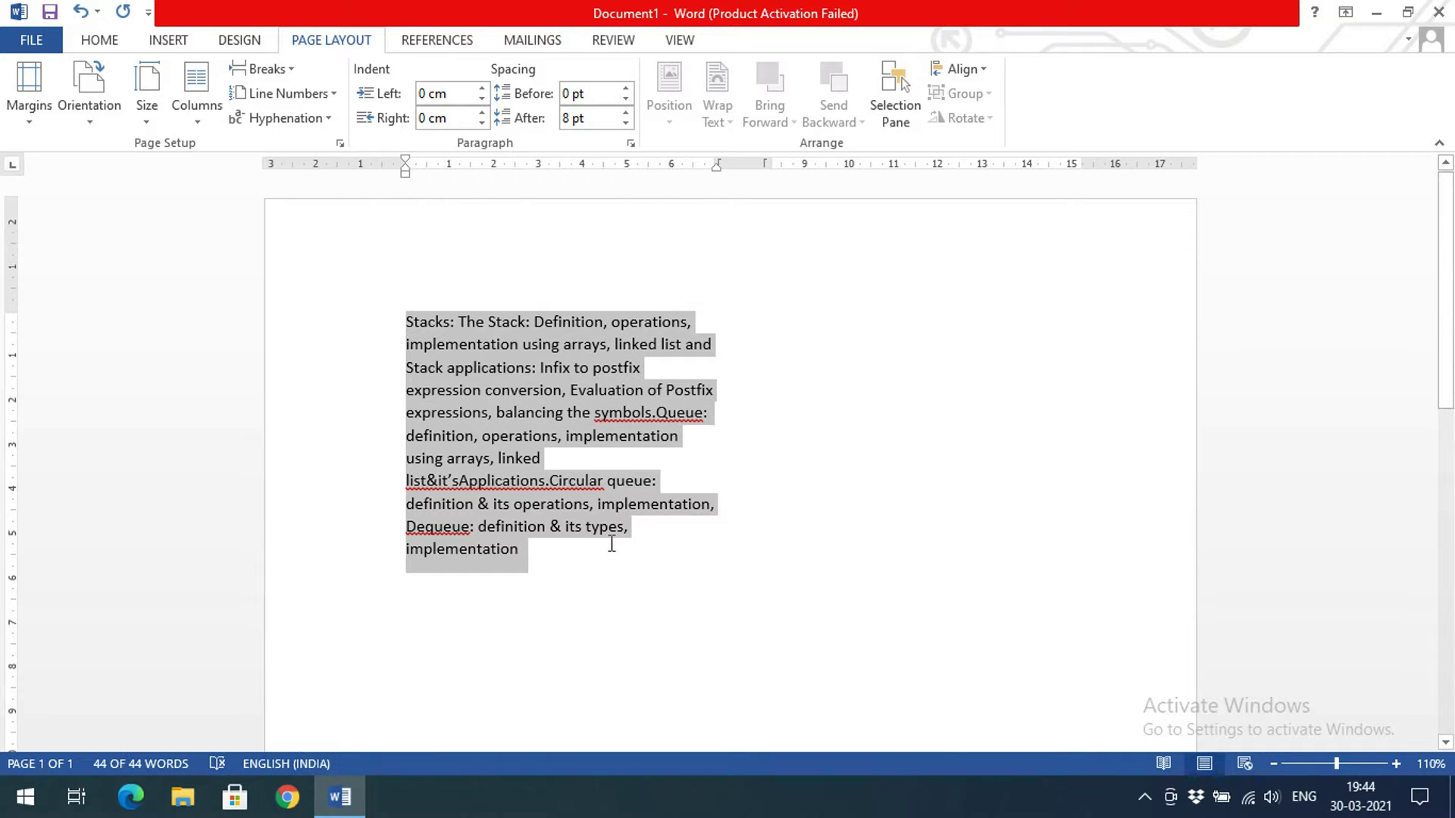
left_click(560, 588)
key("ctrl+v")
key("ctrl+v")
key("ctrl+v")
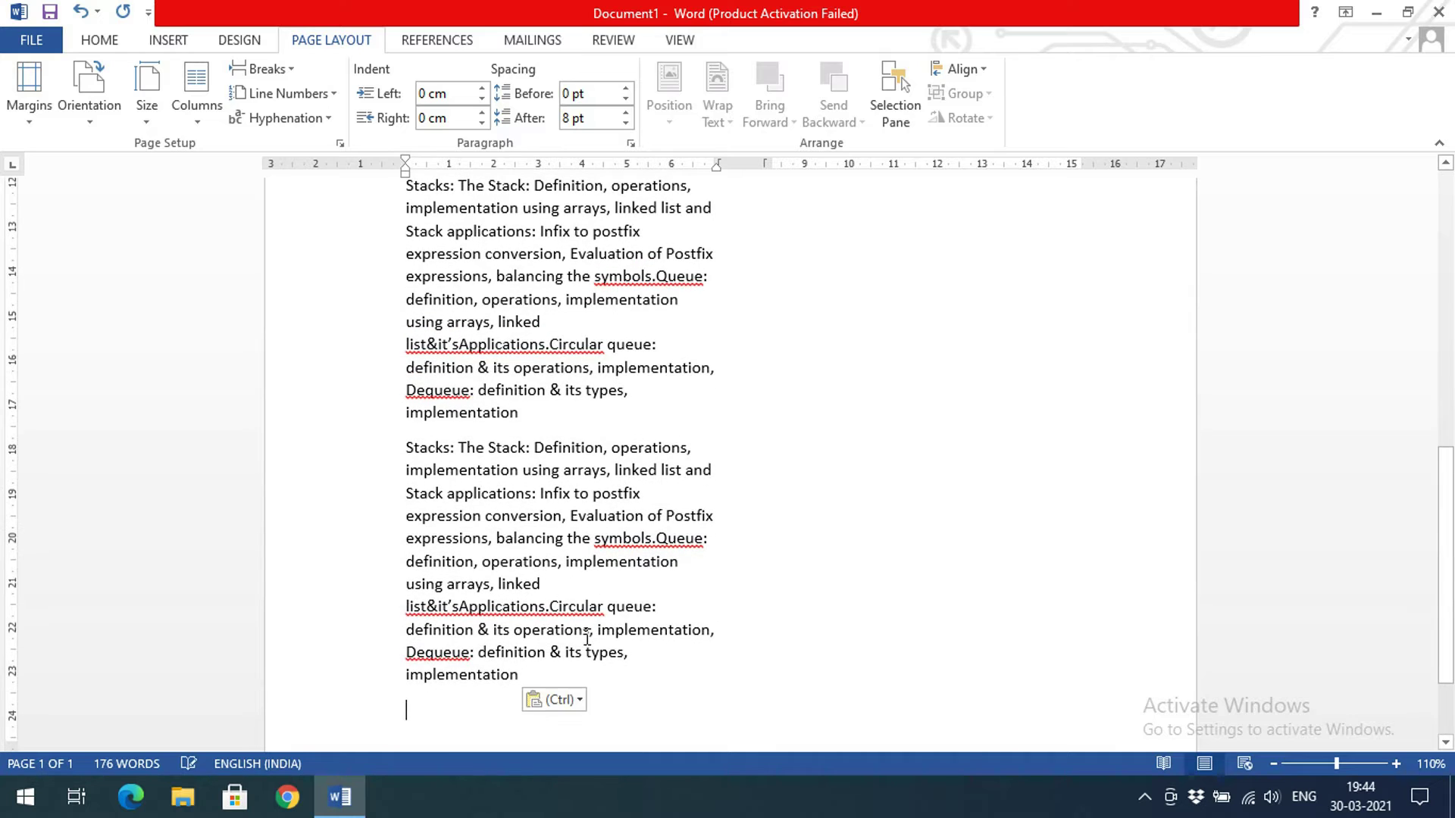
scroll(584, 637, "down", 2)
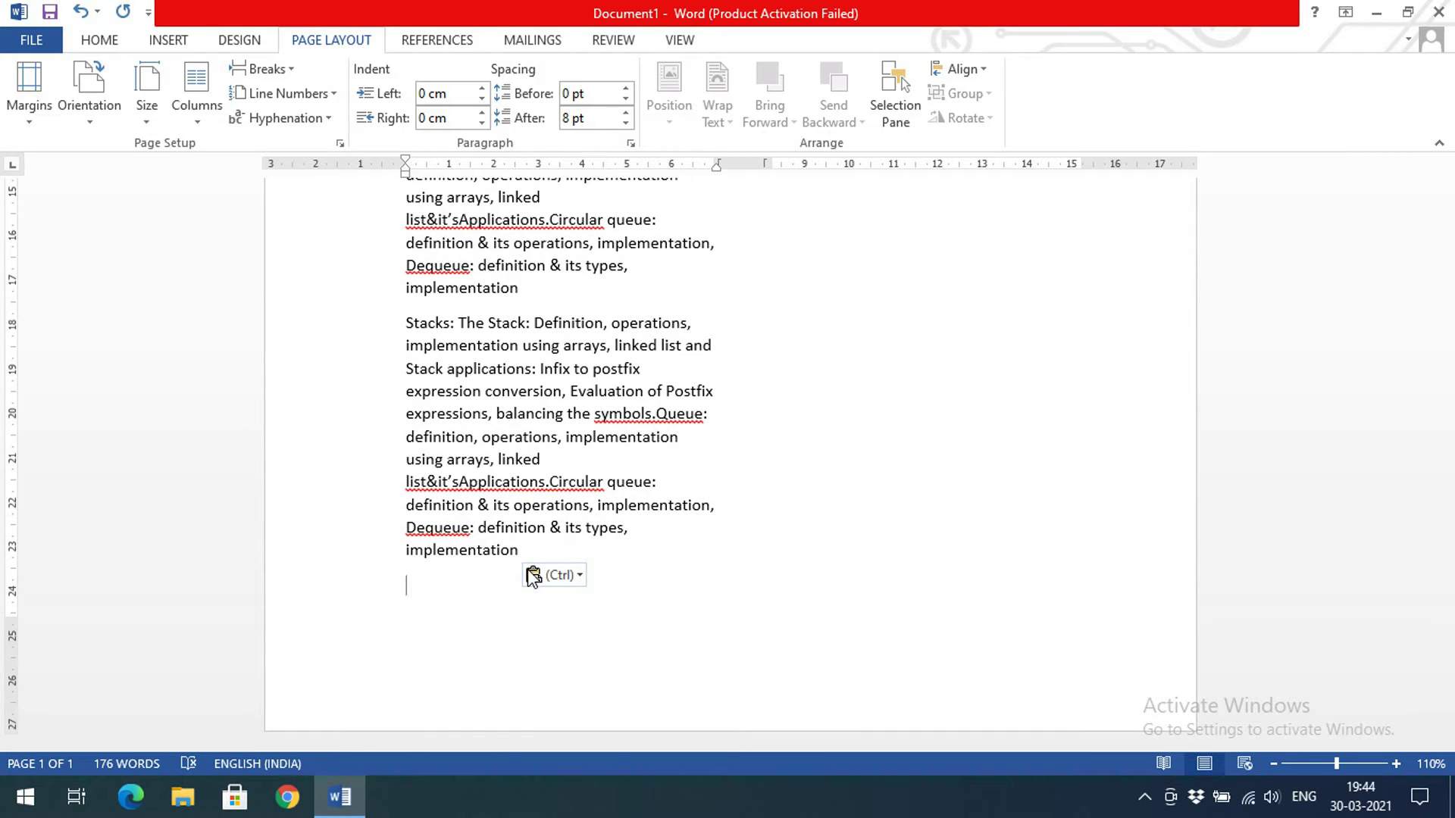
Step: Paste five more copies of the paragraph so the text fills the second column and runs onto a second page
key("ctrl+v")
scroll(786, 574, "up", 5)
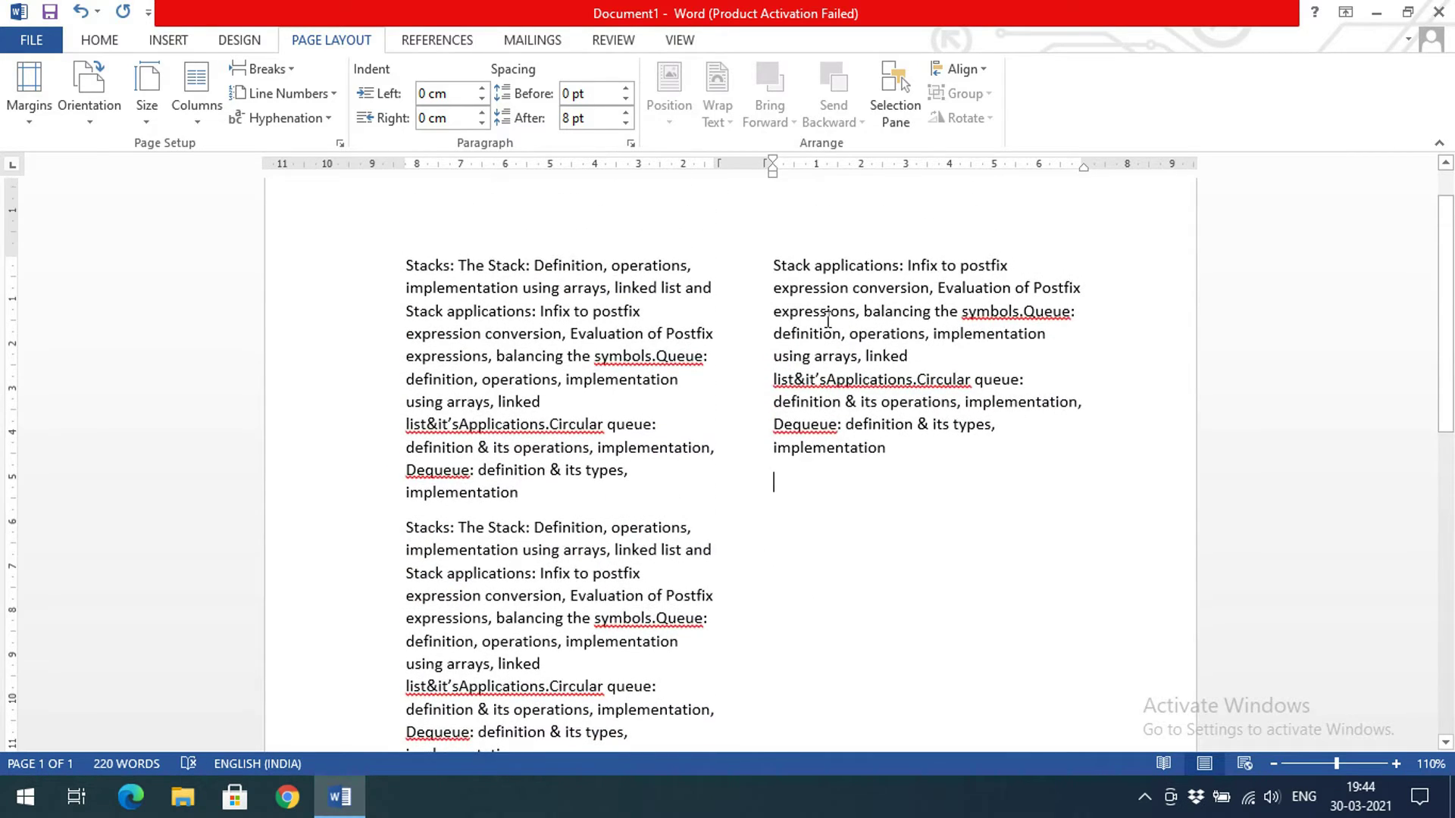
key("ctrl+v")
key("ctrl+v")
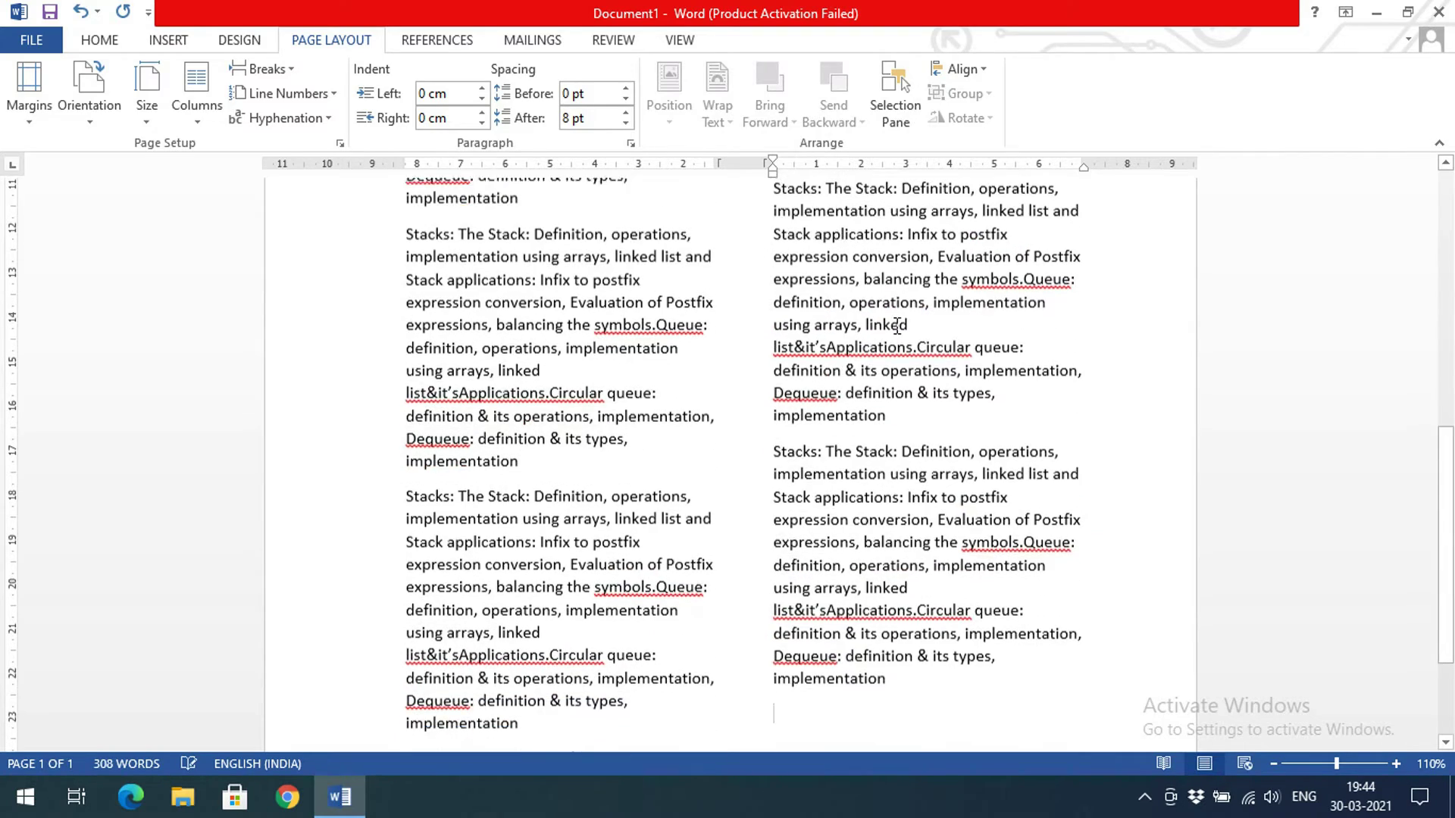
key("ctrl+v")
key("ctrl+v")
key("ctrl+v")
key("ctrl+v")
key("ctrl+v")
key("ctrl+v")
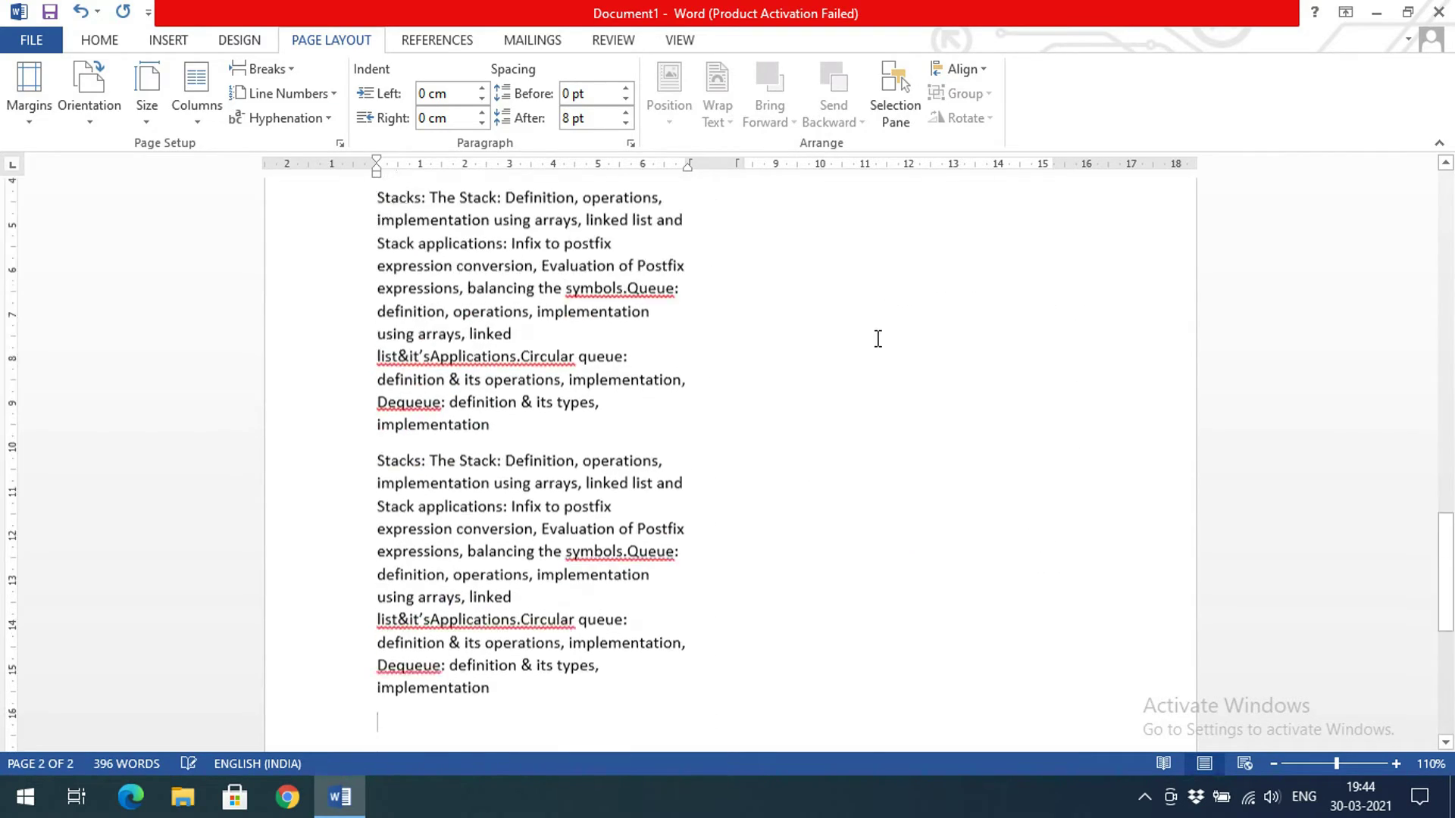
scroll(843, 307, "up", 3)
key("ctrl+v")
key("ctrl+v")
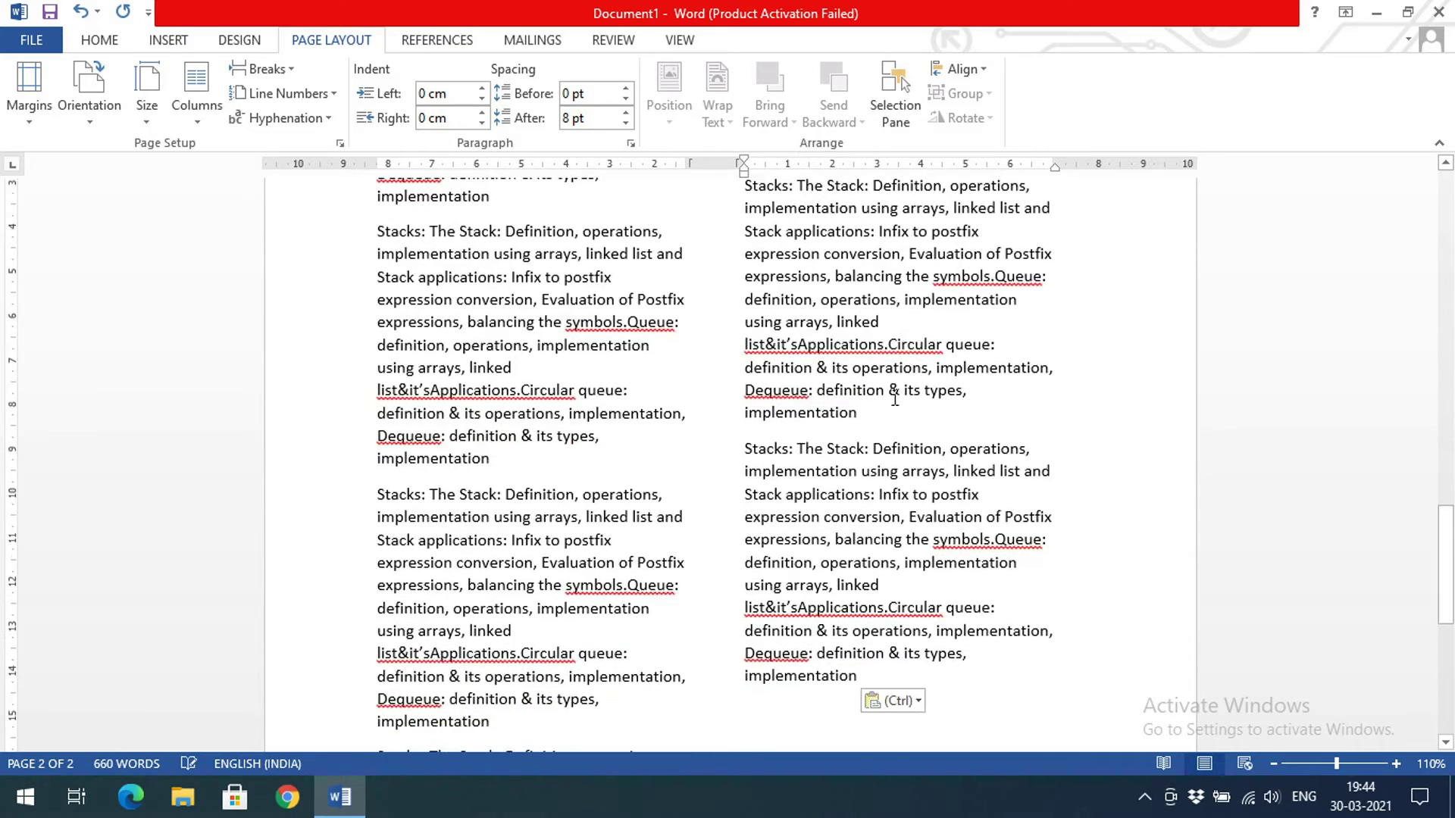
key("ctrl+z")
key("ctrl+z")
key("ctrl+z")
key("ctrl+z")
key("ctrl+z")
key("ctrl+z")
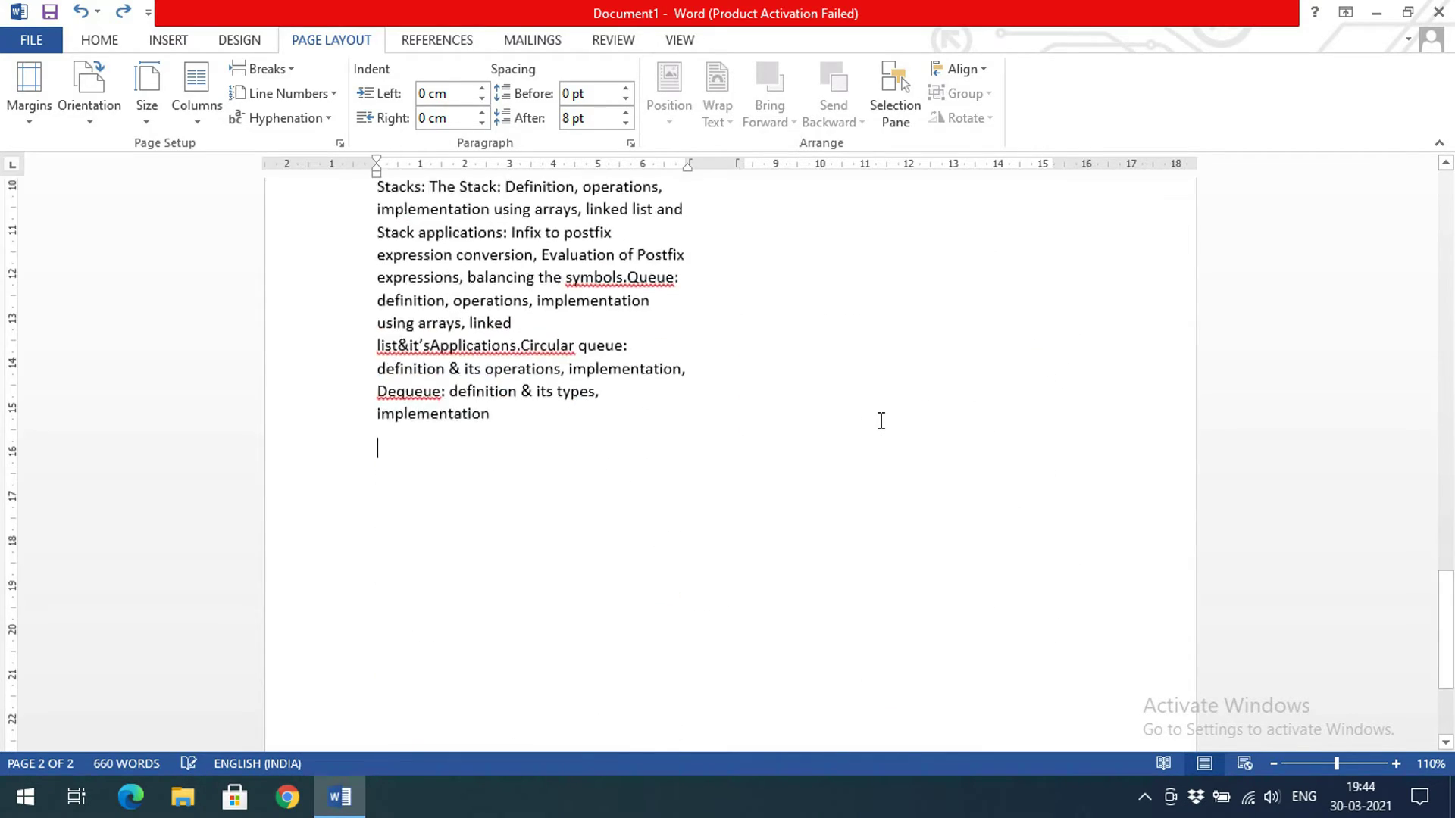
scroll(881, 421, "up", 4)
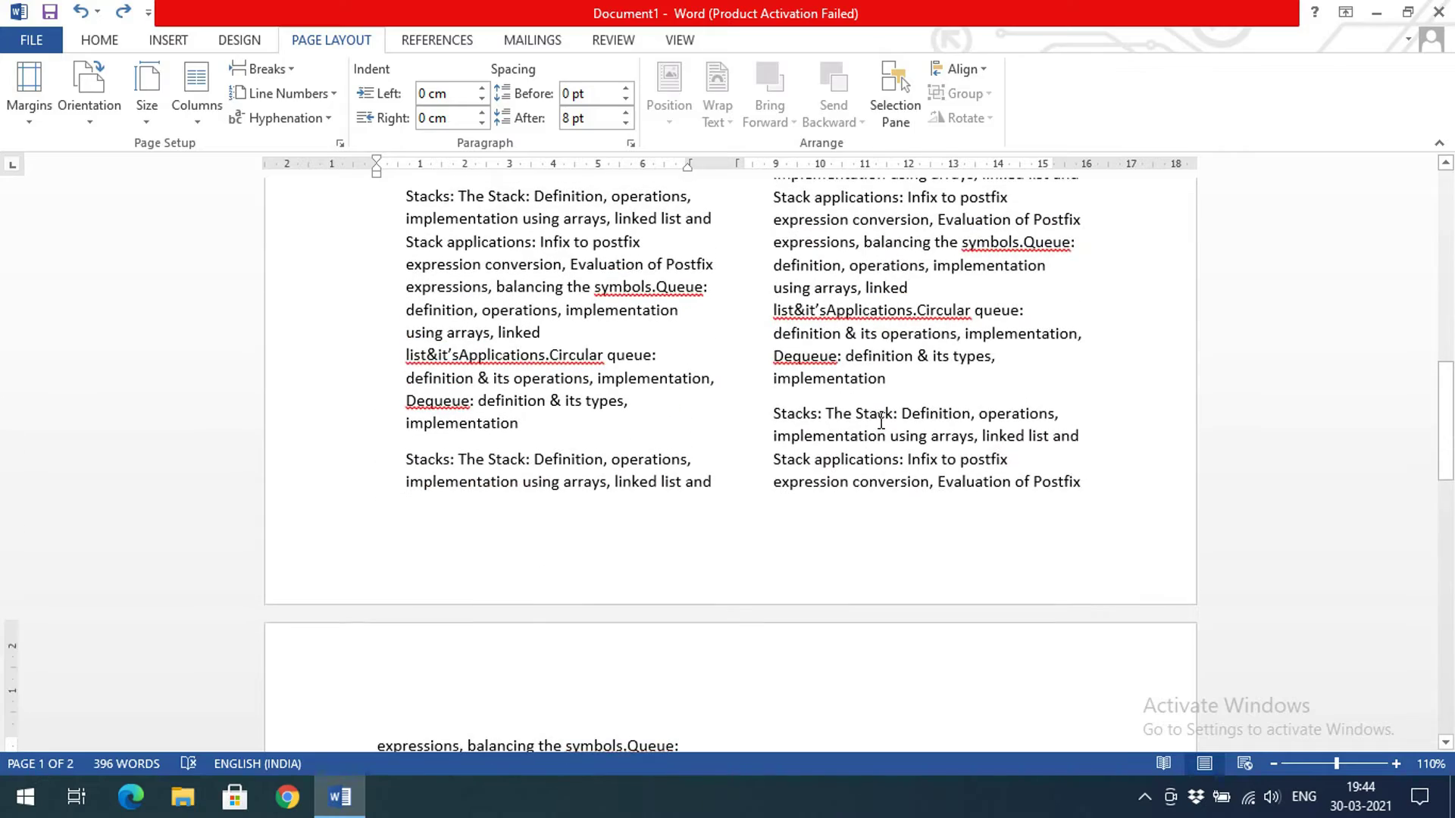
key("ctrl+z")
key("ctrl+z")
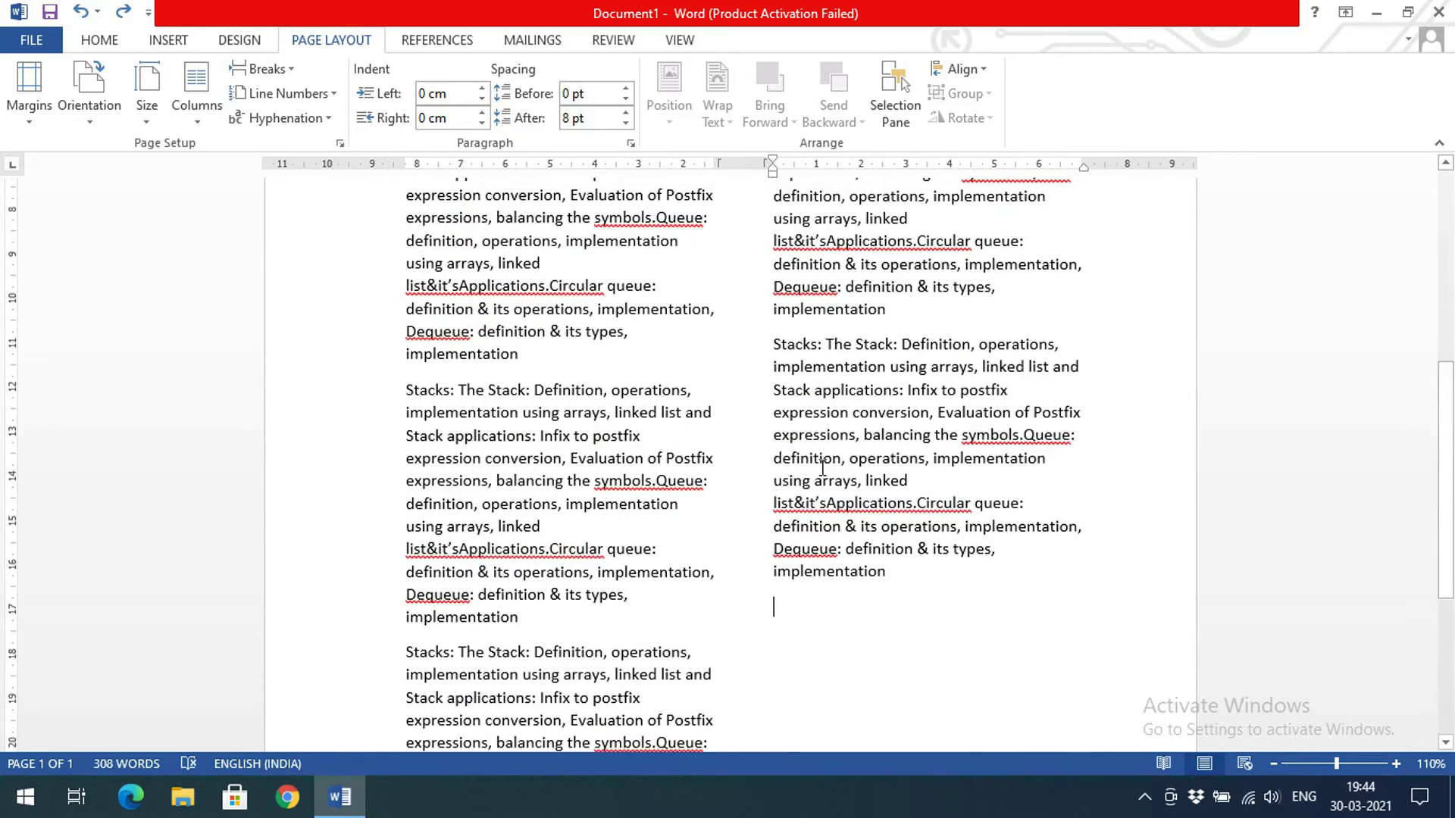
key("ctrl+y")
key("ctrl+y")
Step: Arrange the document text in three columns and look over how it flows across the pages
scroll(576, 424, "up", 5)
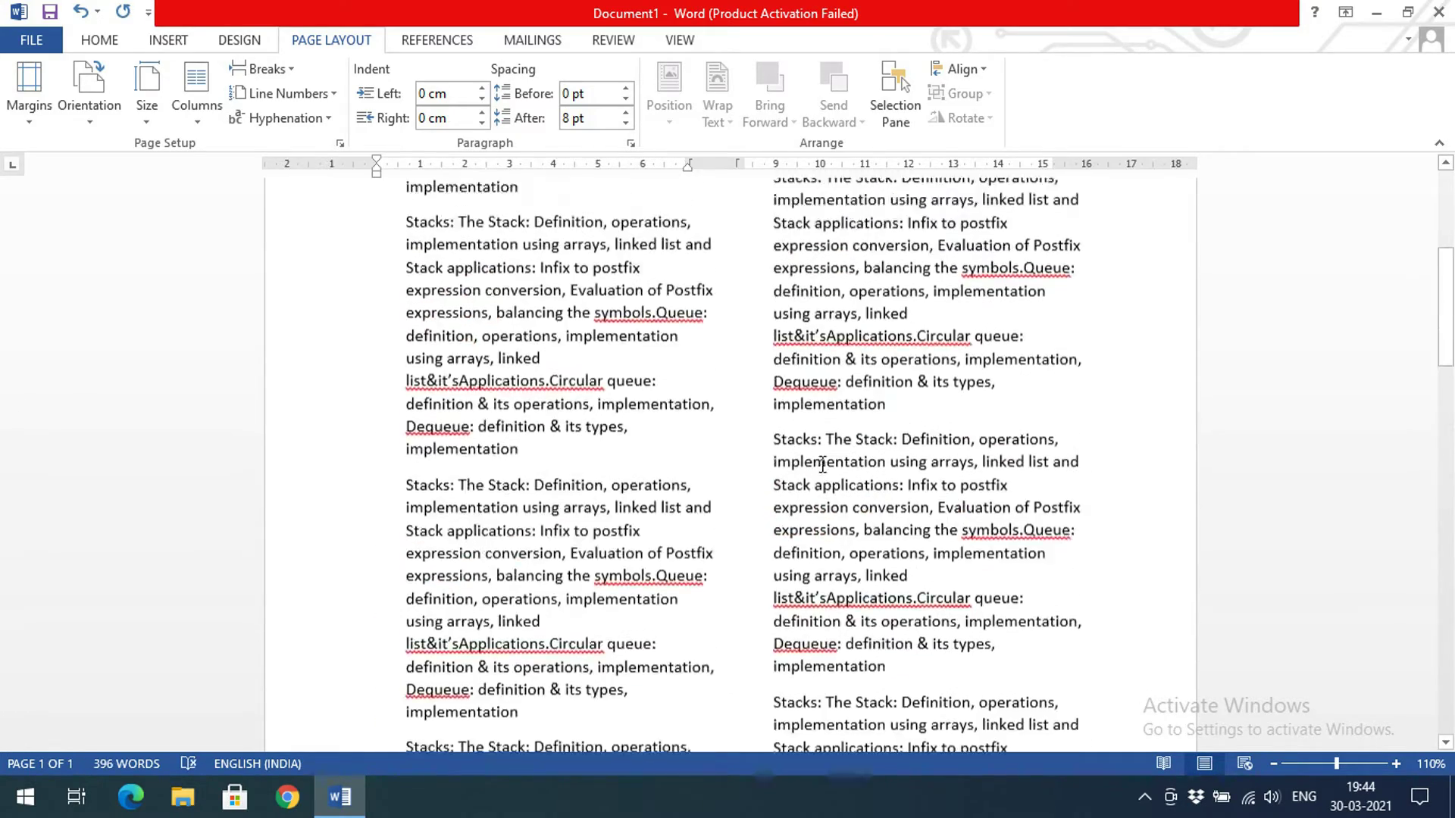
left_click(196, 95)
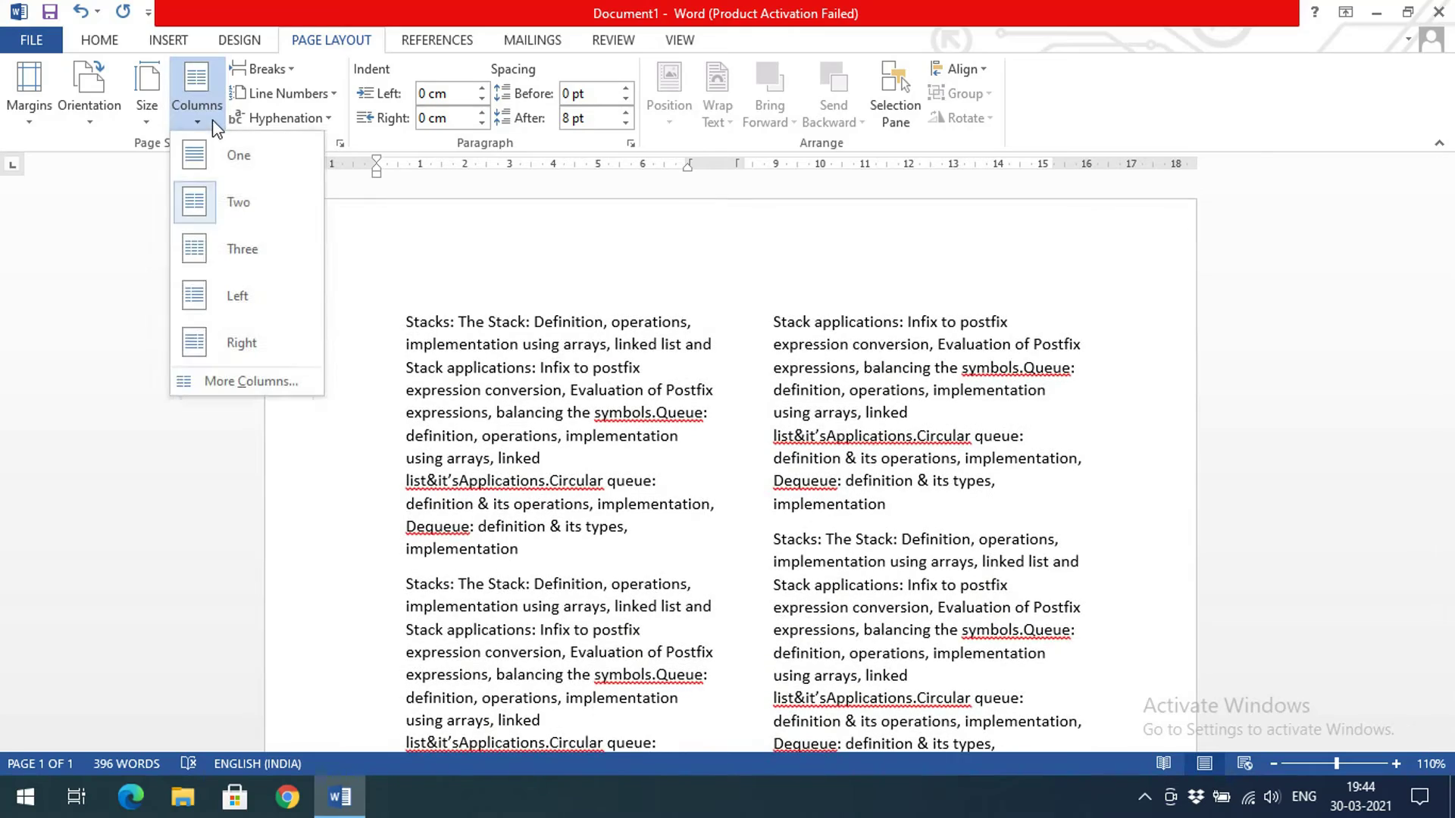
left_click(236, 258)
scroll(647, 510, "down", 5)
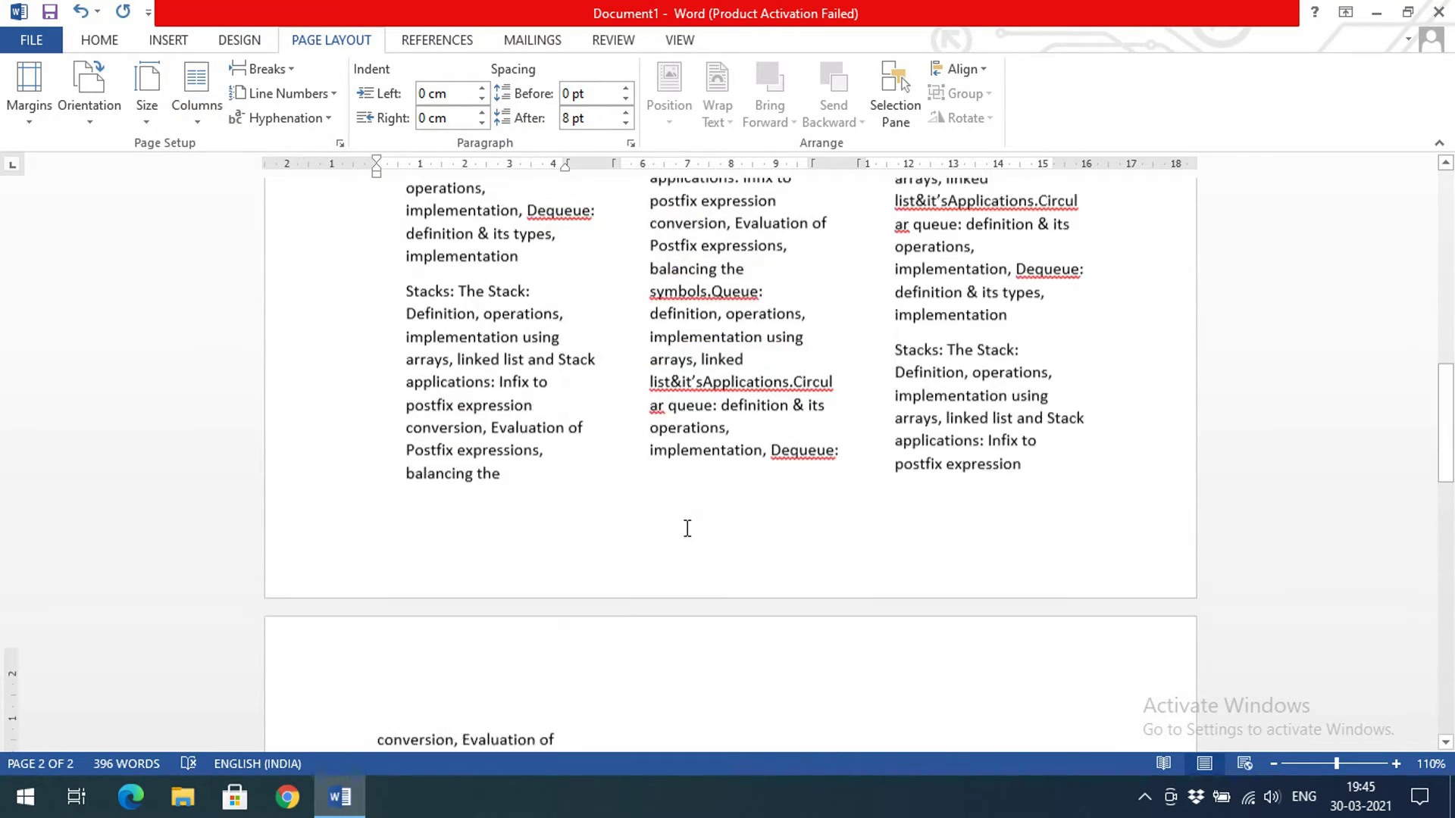
scroll(794, 524, "up", 5)
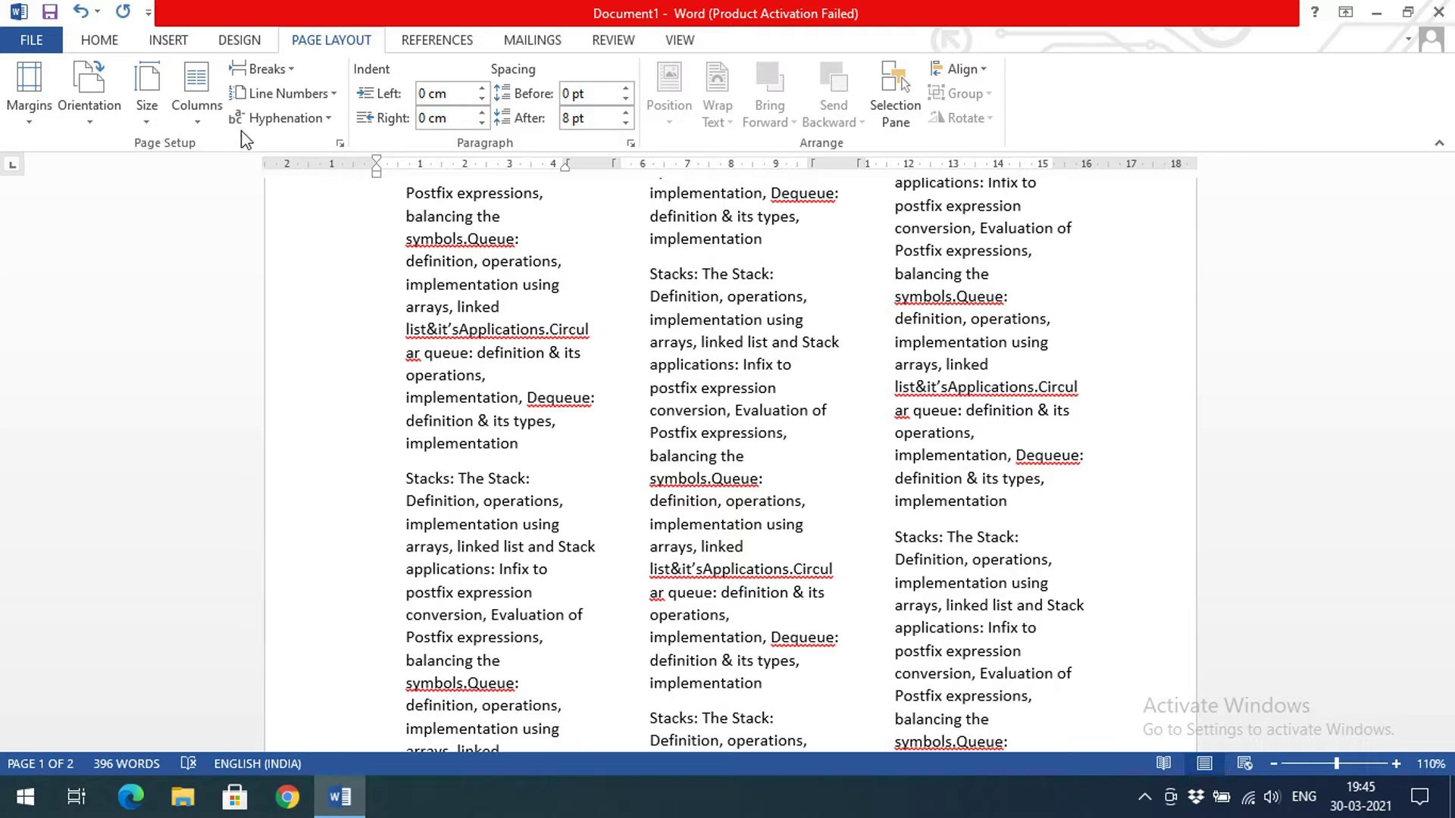
Step: Apply the Left column preset to the document text
left_click(197, 94)
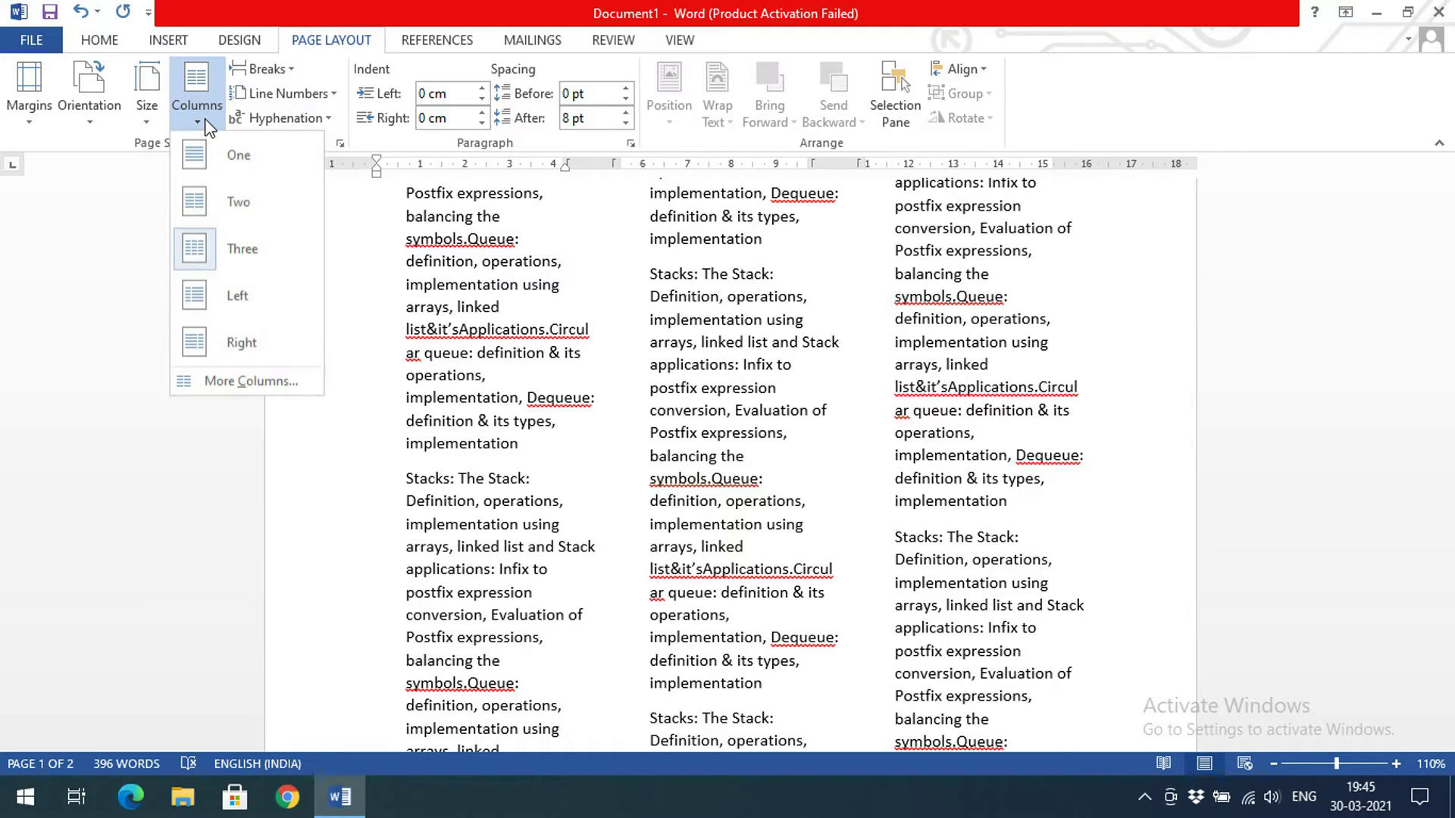
left_click(209, 307)
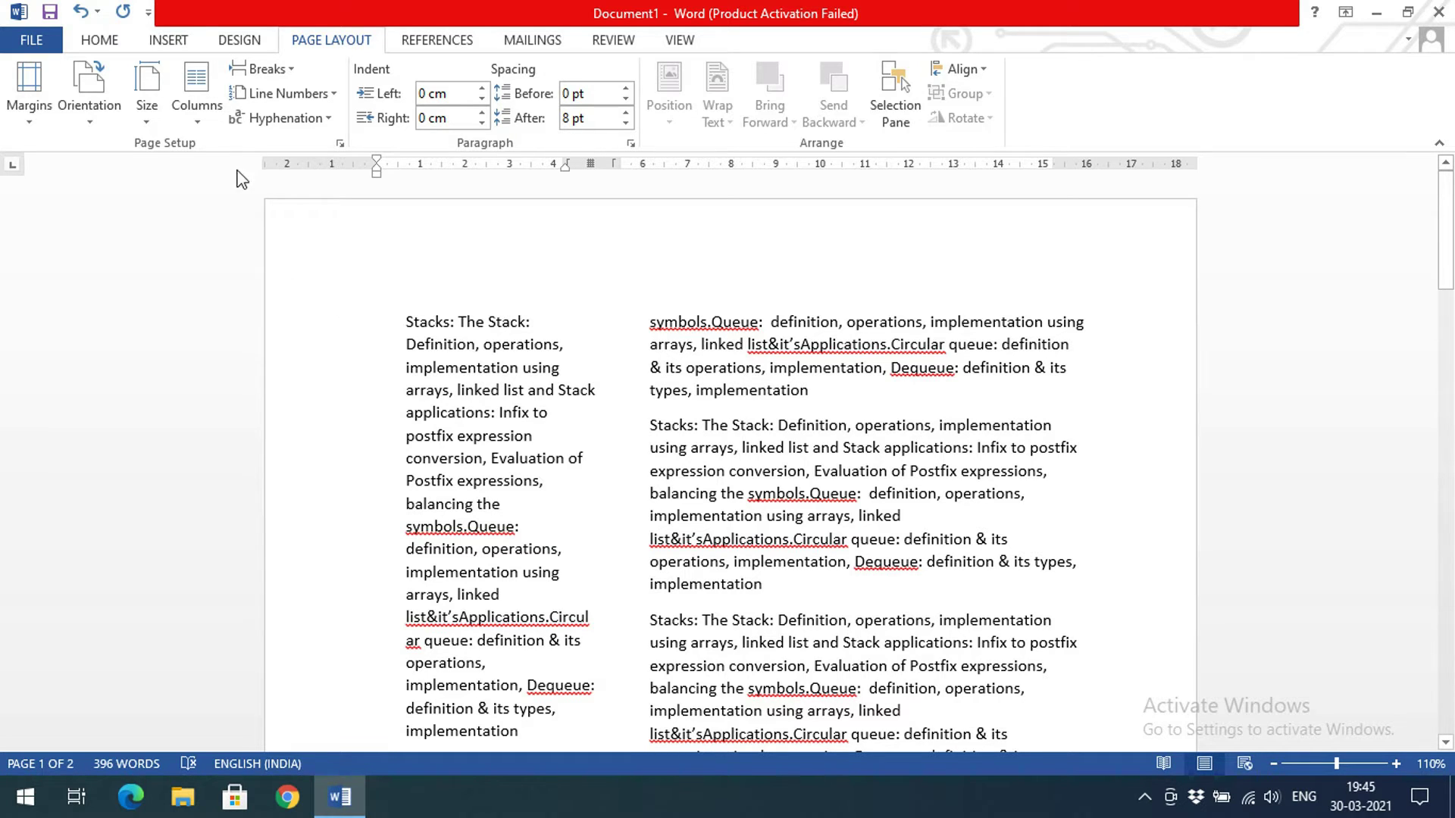
left_click(147, 114)
Step: Change the column layout to the Right preset and look at the start of the page
left_click(195, 127)
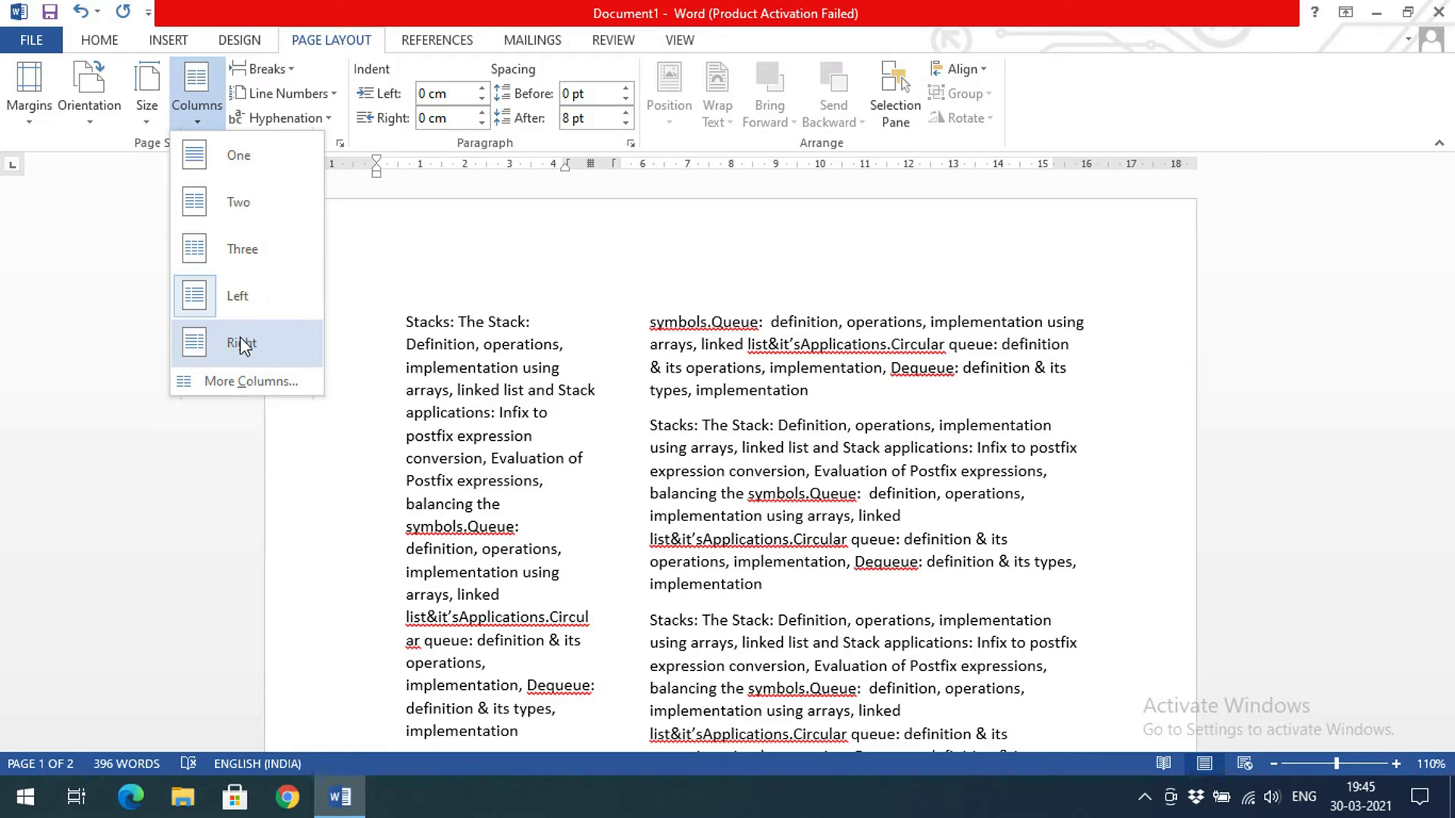
left_click(235, 342)
scroll(799, 464, "up", 12)
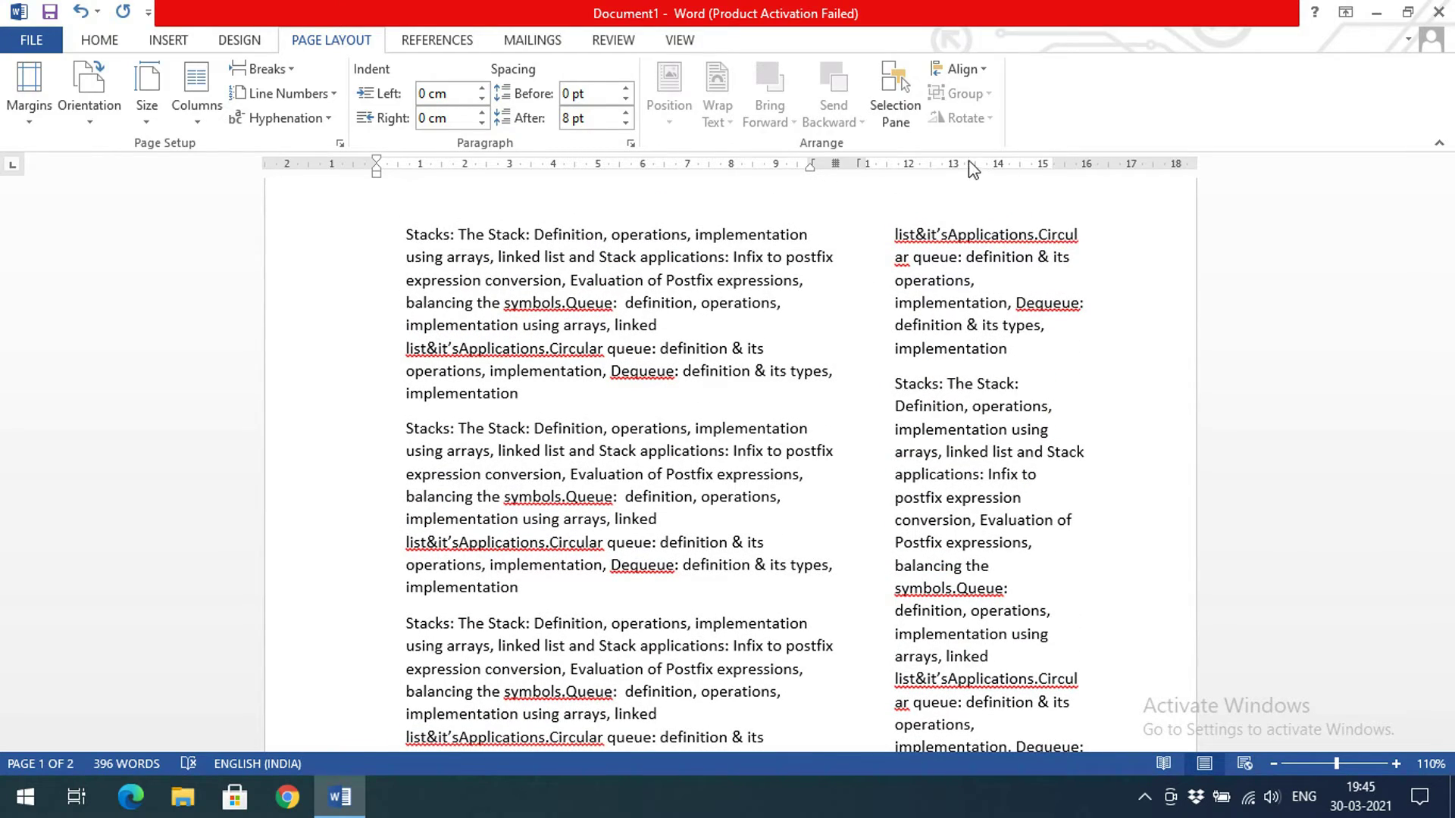
scroll(631, 386, "up", 2)
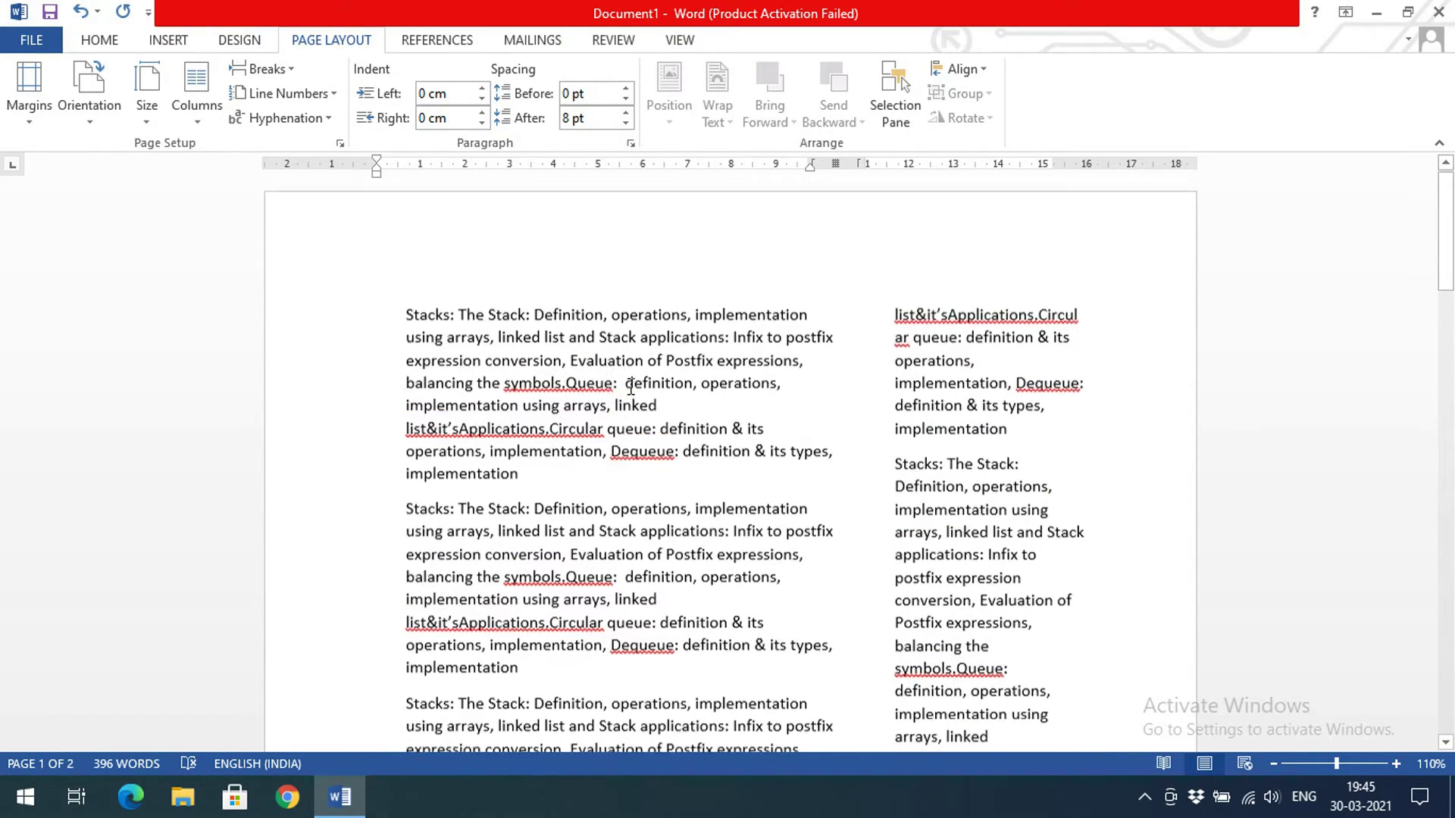
Step: Return the document text to a single column and check where it runs onto the second page
left_click(329, 102)
left_click(416, 304)
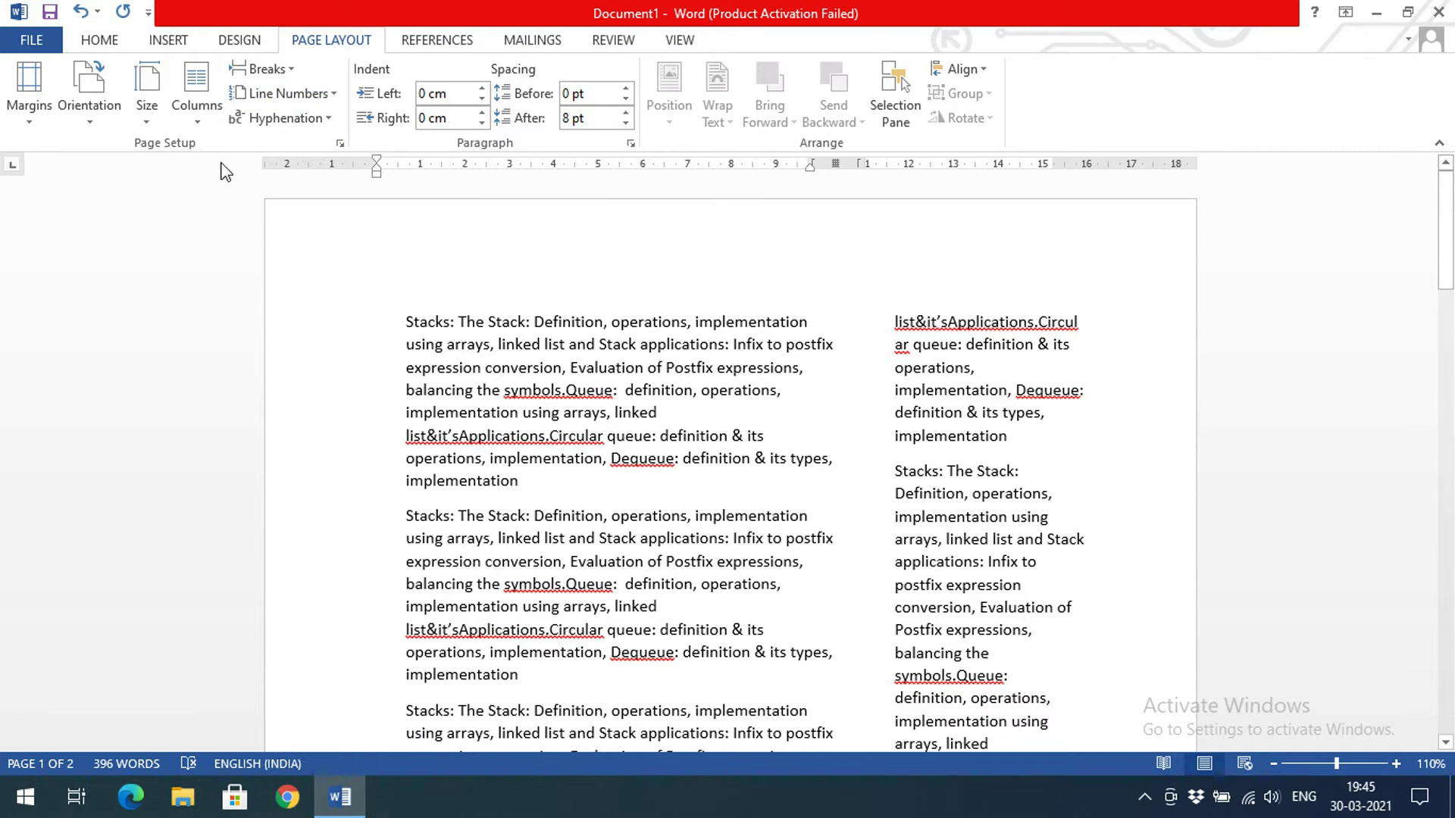
left_click(196, 110)
key("Escape")
scroll(364, 347, "down", 10)
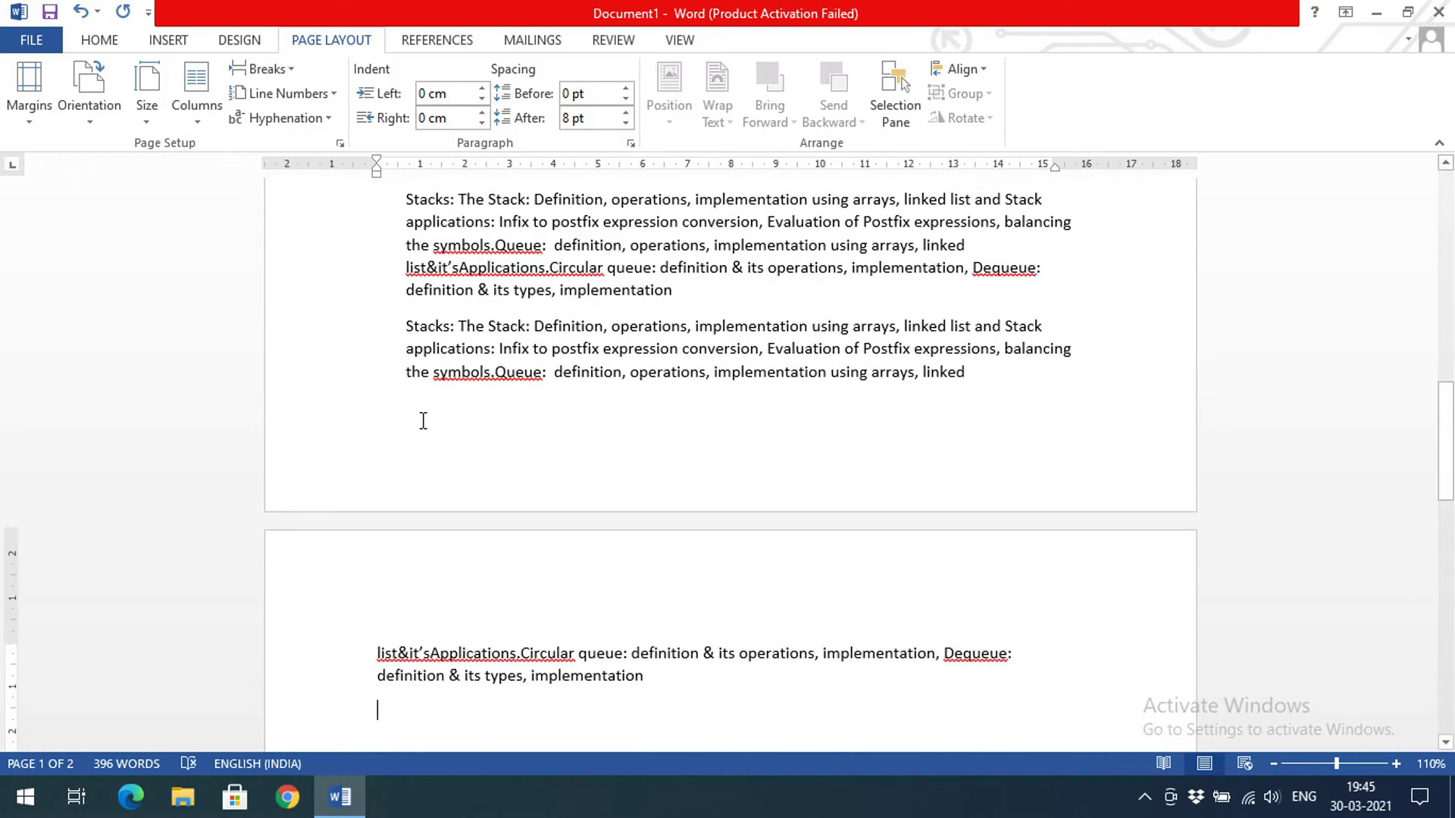
Step: Delete the last paragraph and the closing line of the one before it, so the text fits on one page
scroll(454, 425, "up", 5)
scroll(654, 516, "down", 3)
double_click(654, 516)
left_click_drag(656, 686, 338, 324)
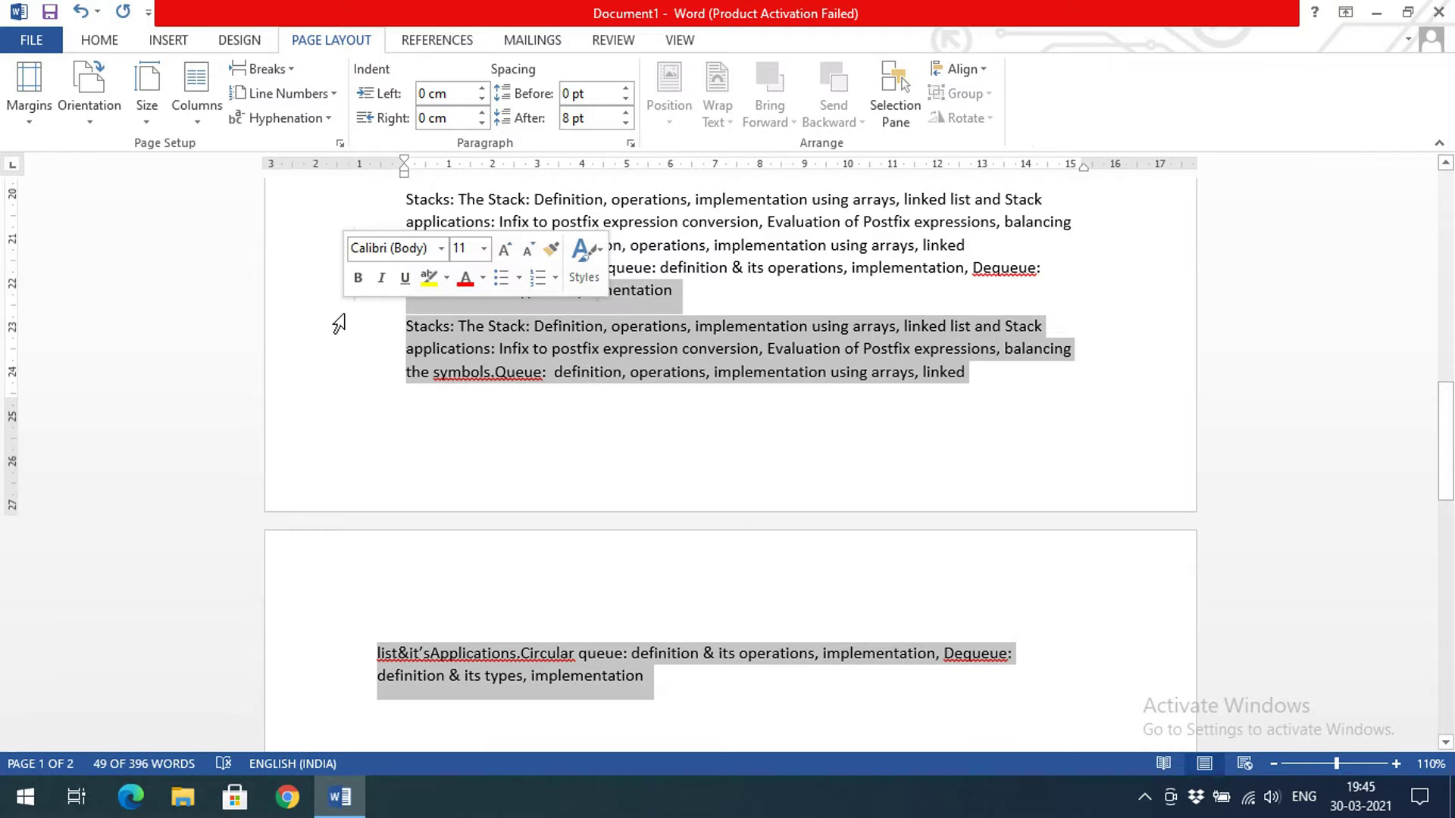
key("Delete")
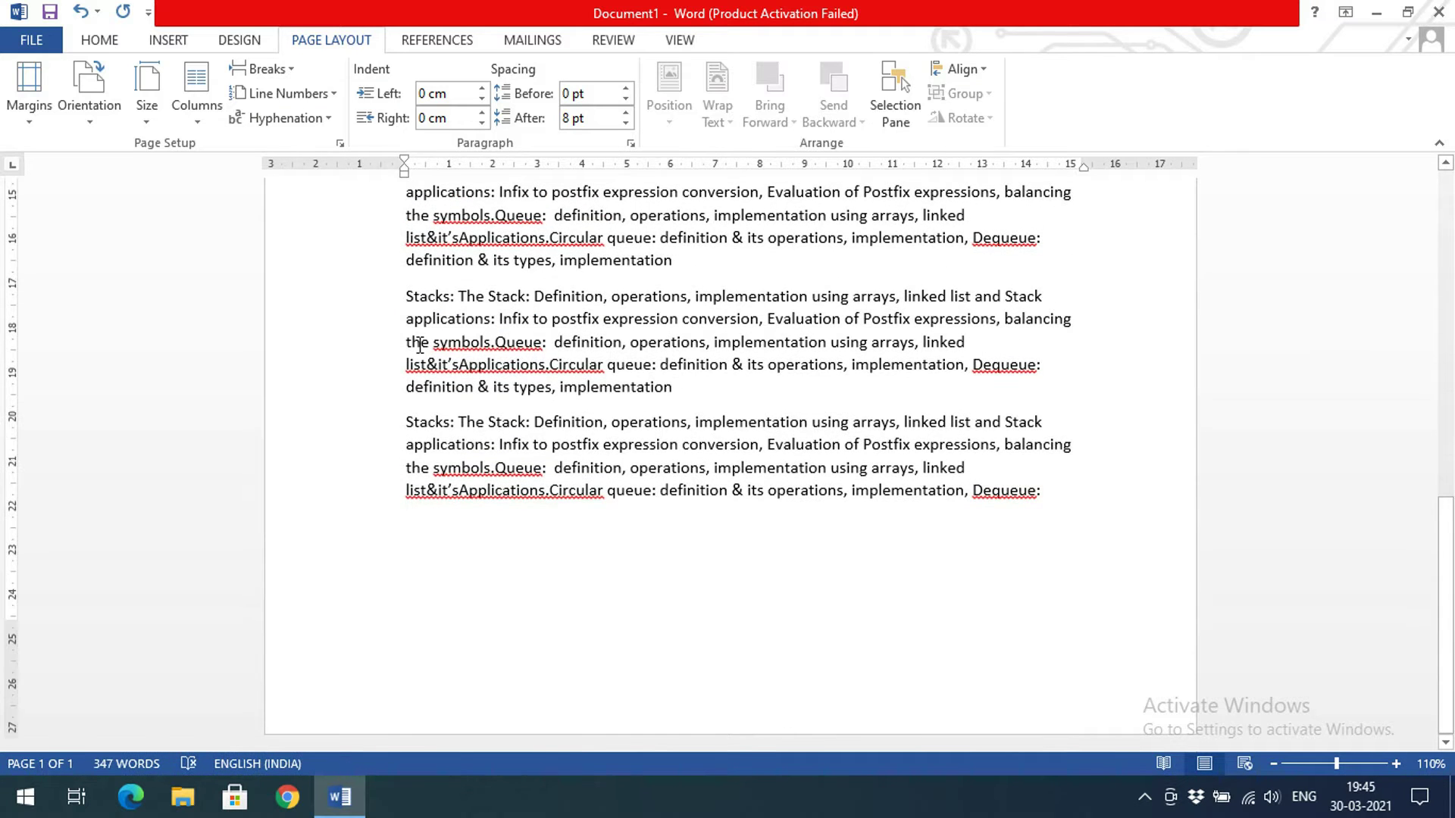
Step: Turn on continuous line numbering for the document and look down the numbered lines
scroll(396, 322, "up", 8)
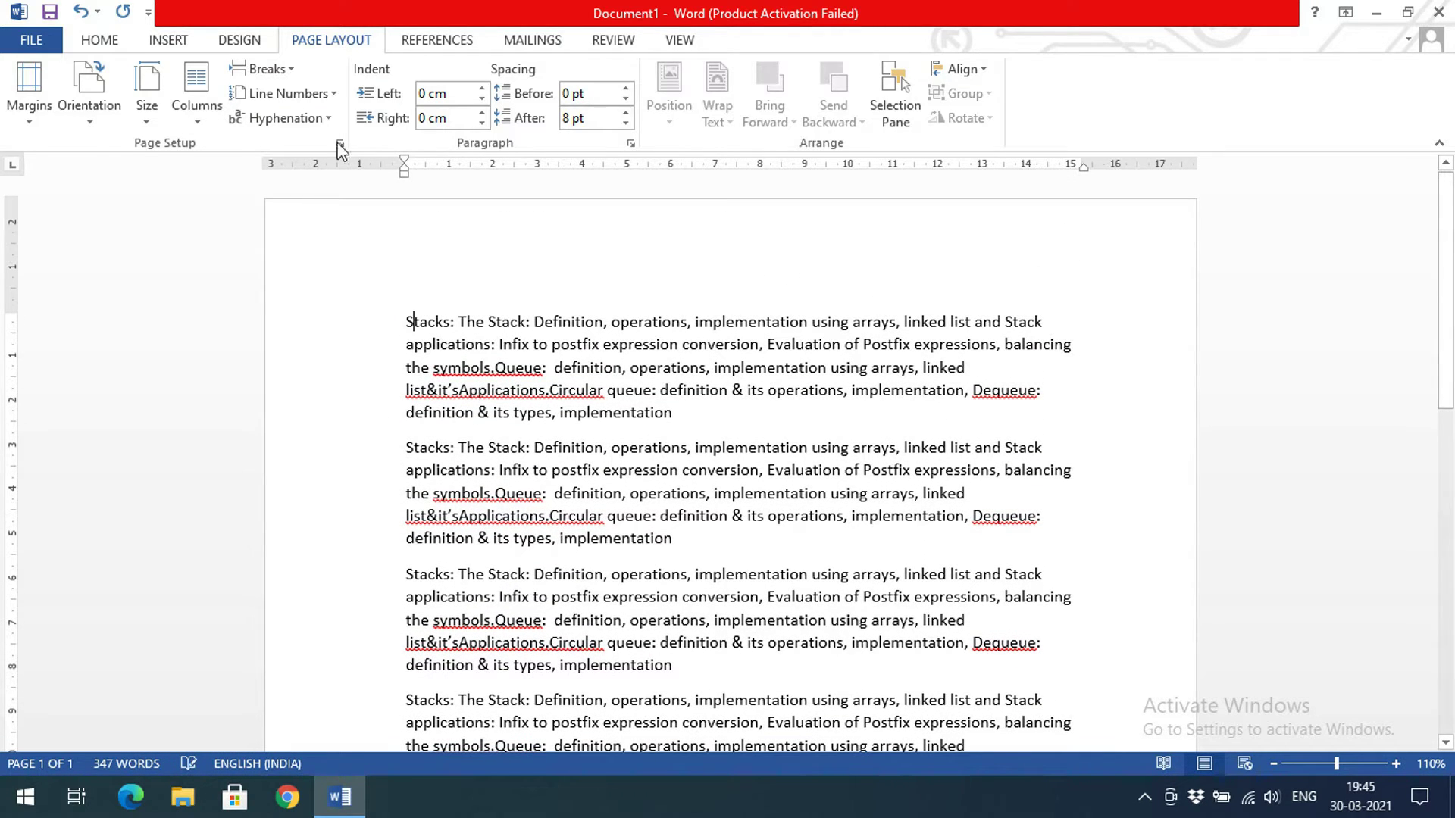
left_click(288, 93)
left_click(304, 142)
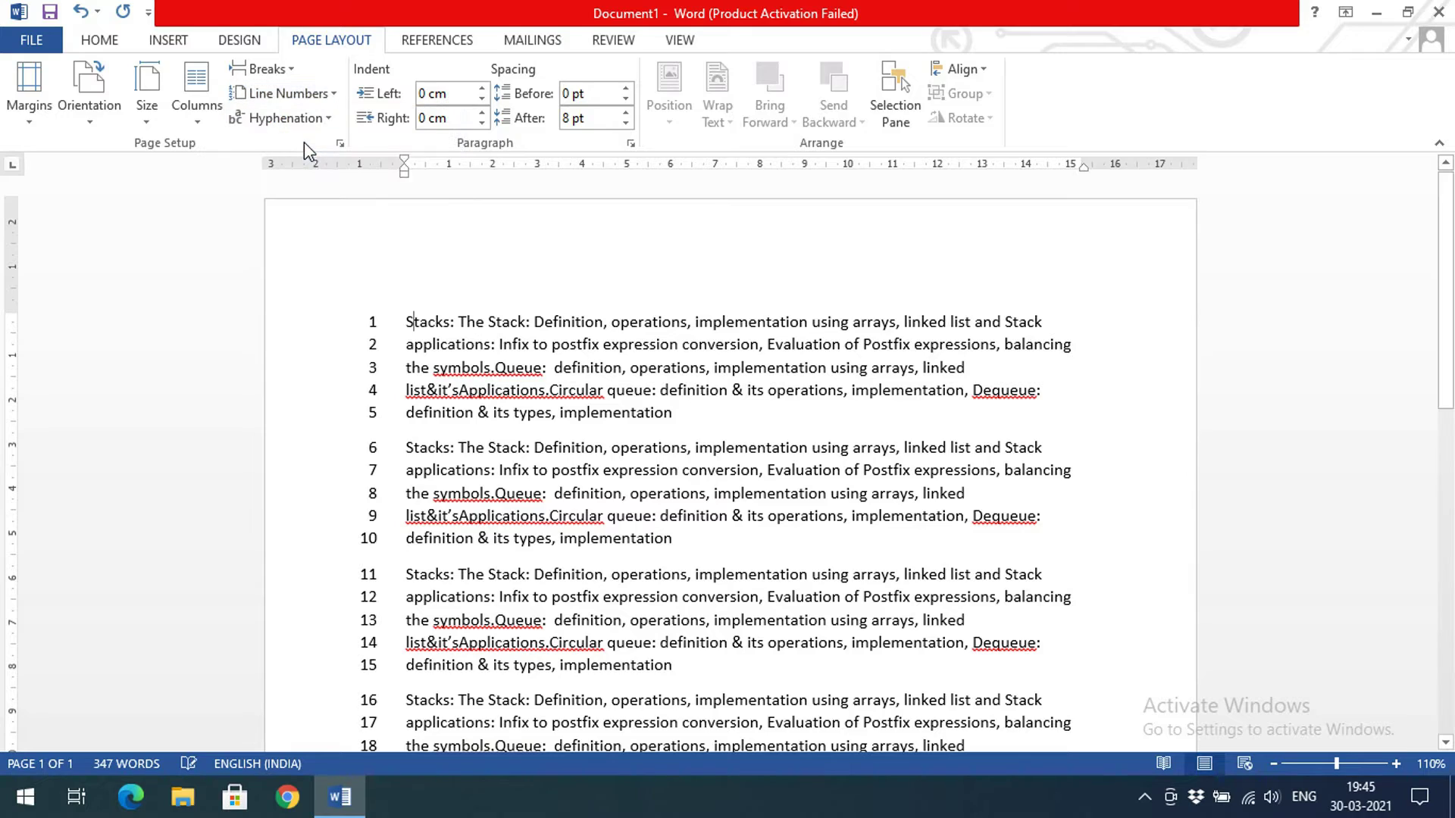
scroll(424, 333, "down", 3)
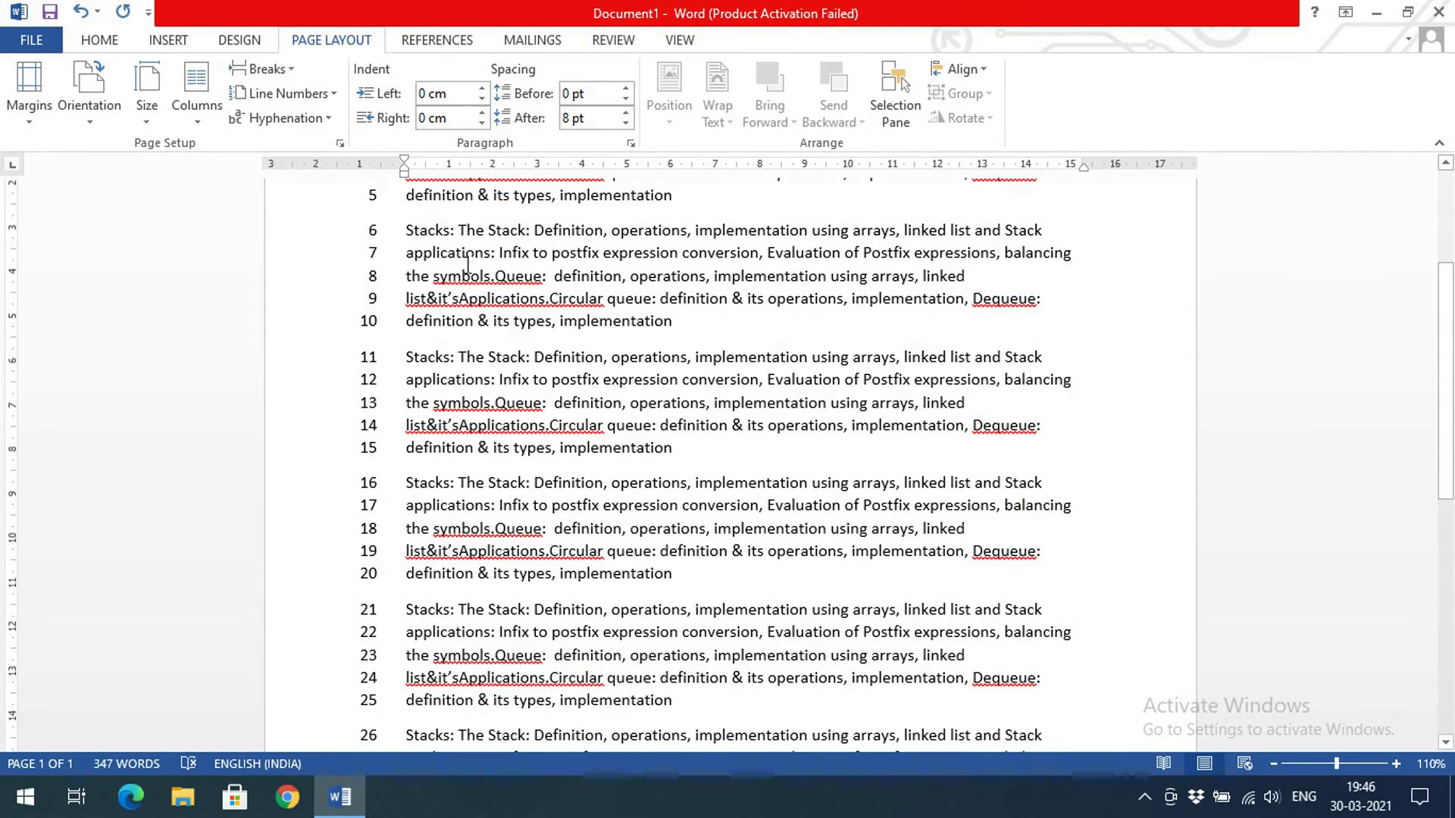
Step: Copy the last four-line paragraph and paste it three times at the document's end, so the text runs onto a second page
scroll(453, 345, "down", 8)
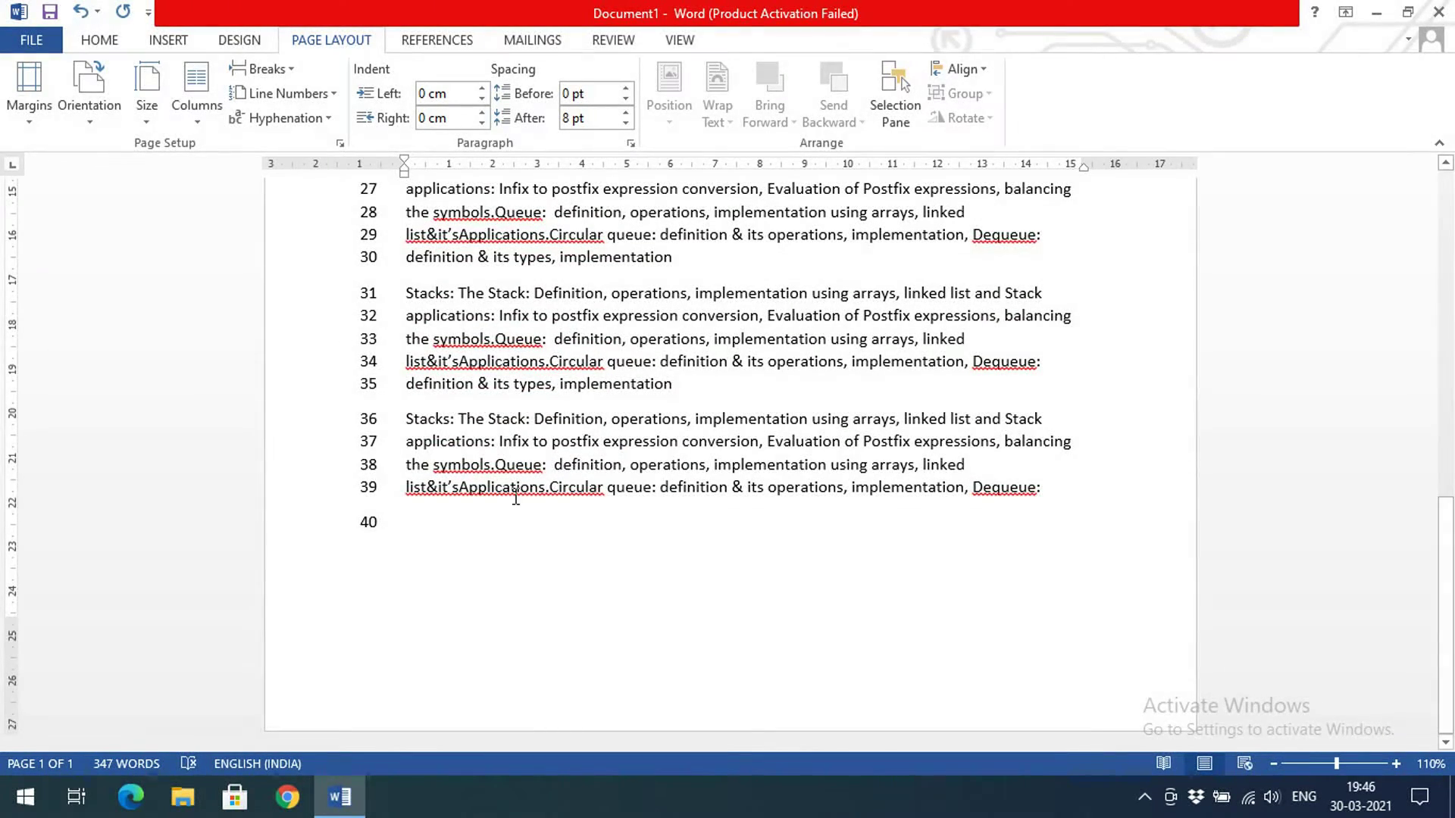
left_click_drag(1046, 488, 416, 426)
key("ctrl+c")
left_click(435, 523)
key("ctrl+v")
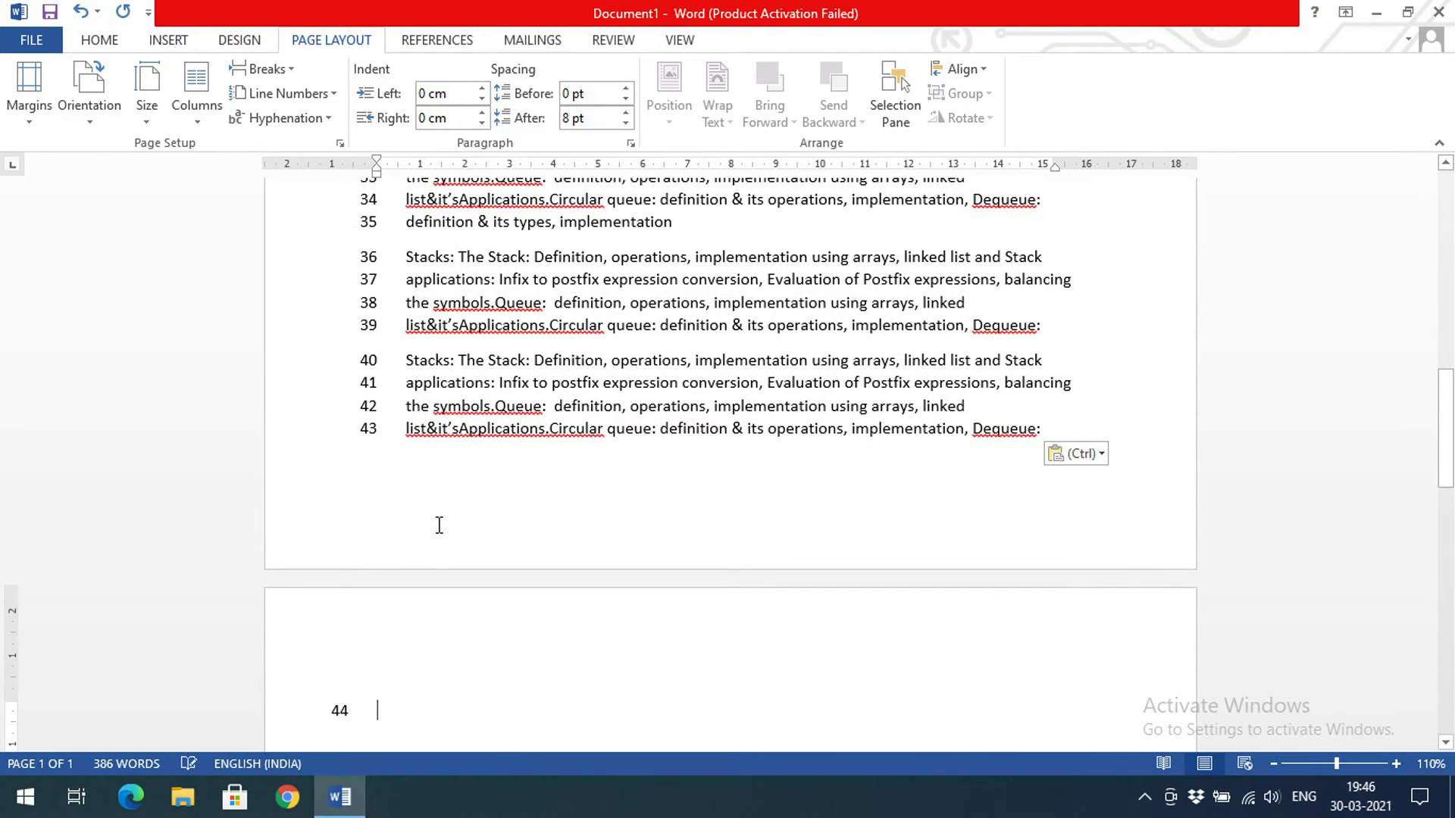
key("ctrl+v")
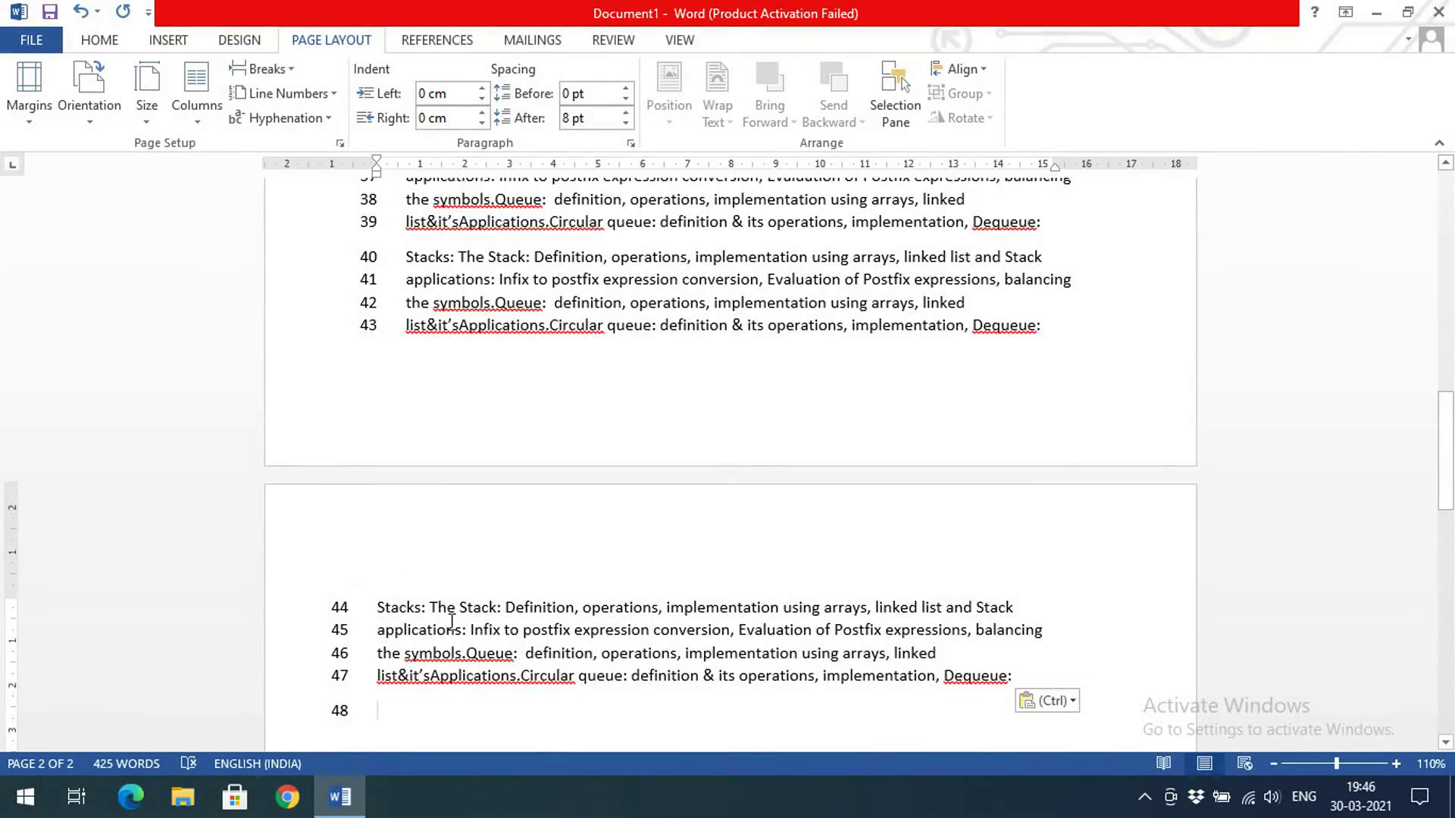
key("ctrl+v")
Step: Set the line numbering to restart on each page and compare the numbers across the page break
scroll(453, 598, "up", 15)
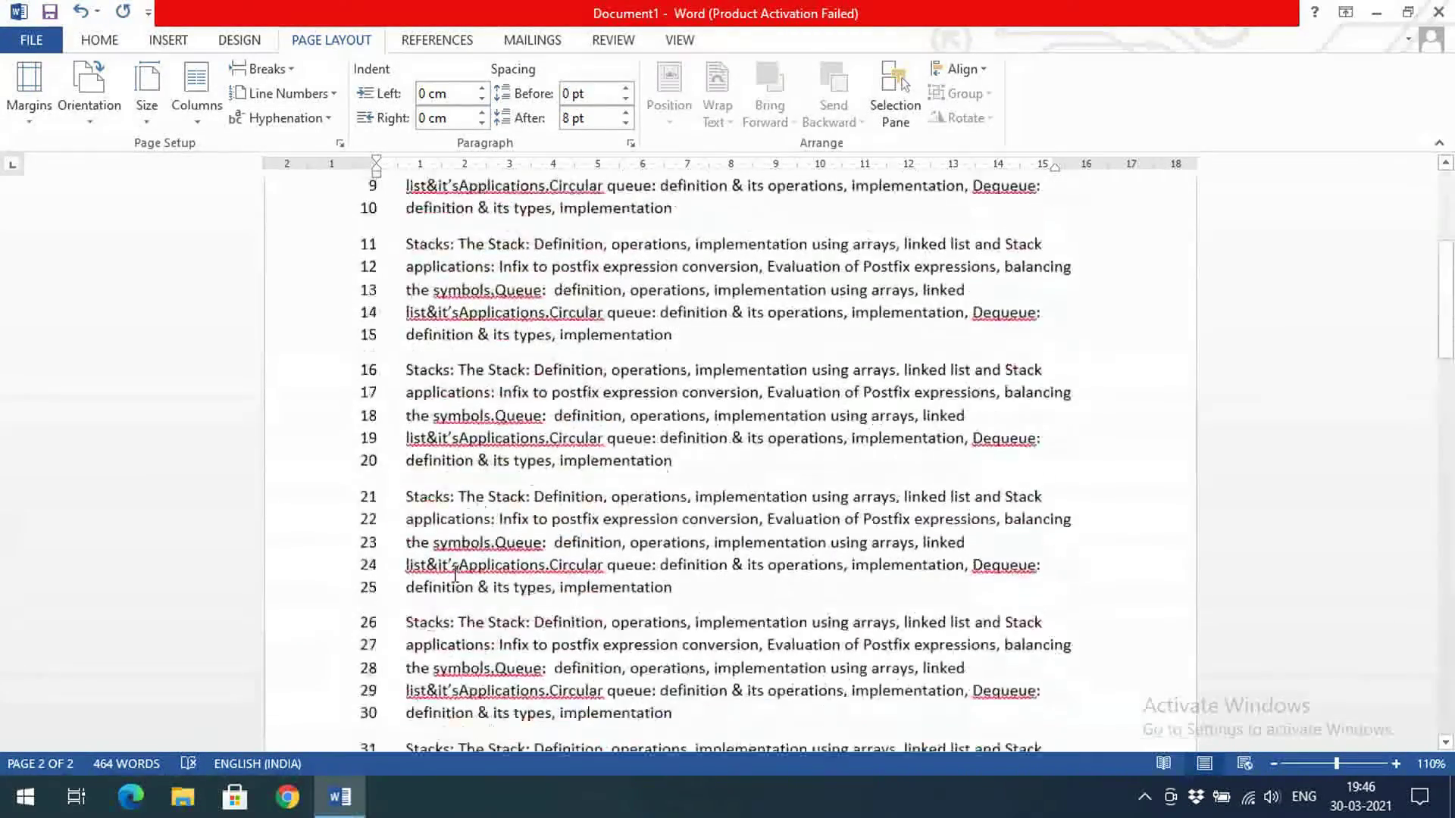
left_click(284, 93)
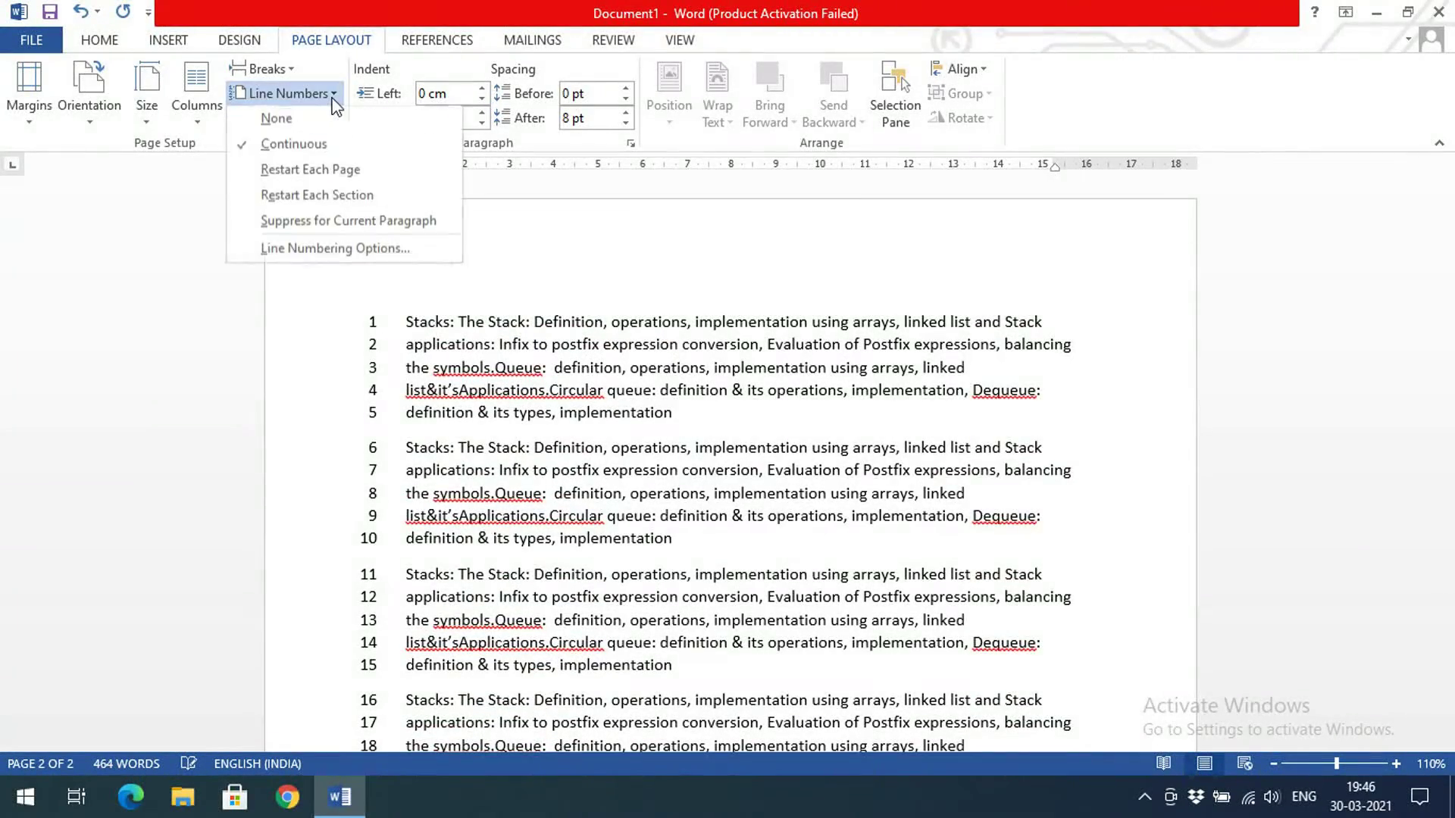
left_click(331, 175)
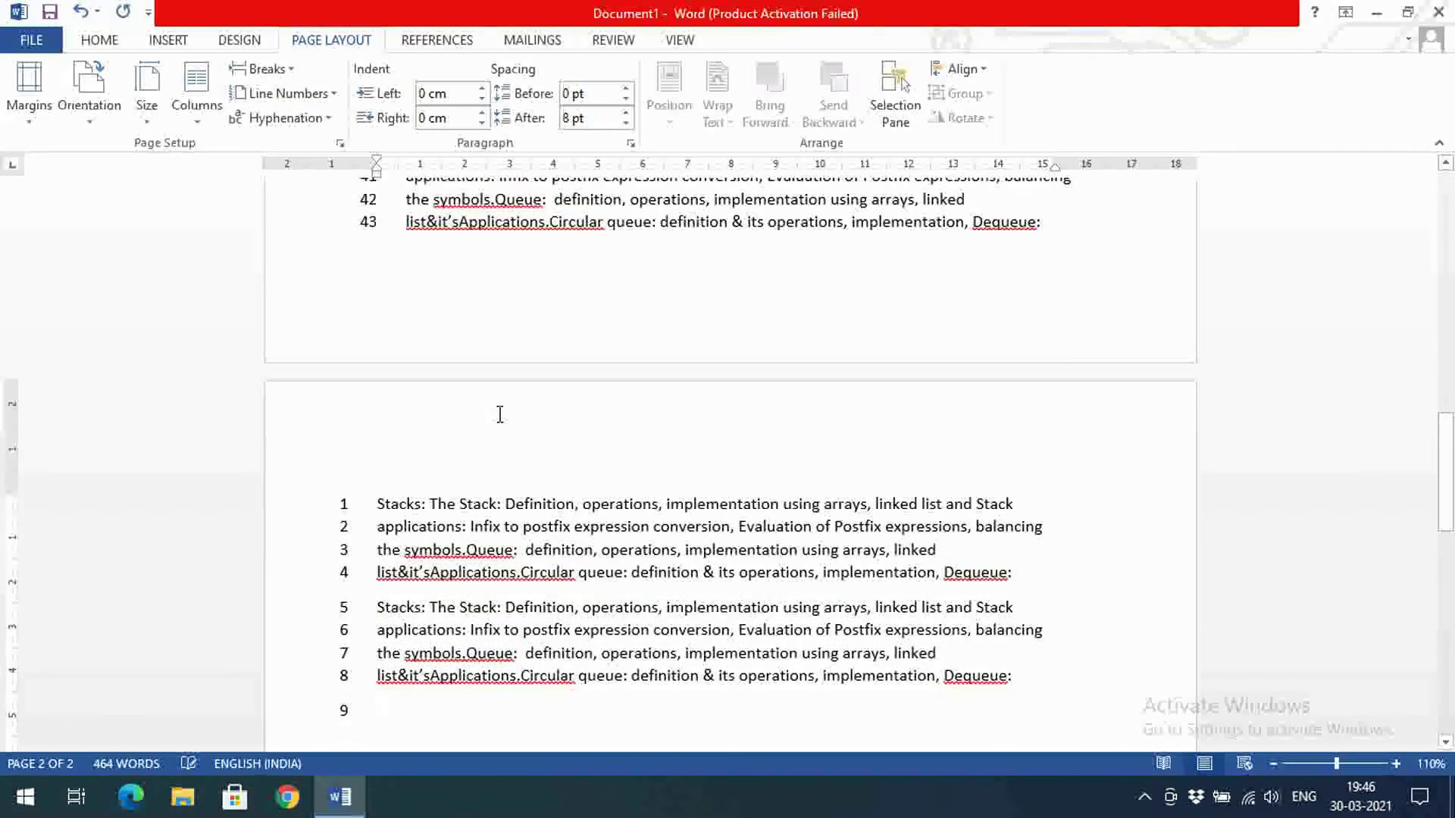
scroll(496, 412, "up", 5)
scroll(348, 398, "down", 5)
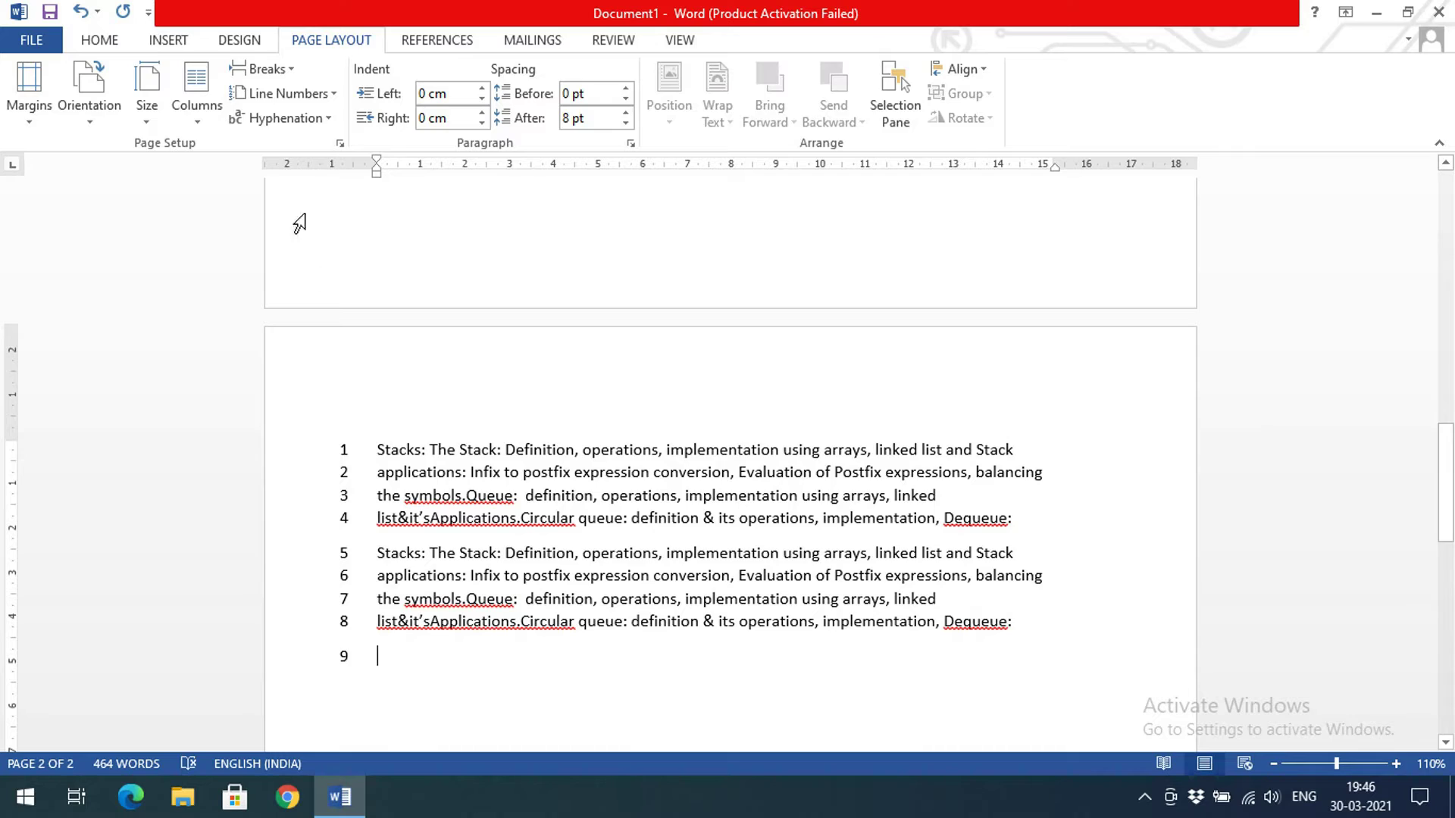
Step: Set the line numbering to restart at each section and look back to the first page
left_click(332, 93)
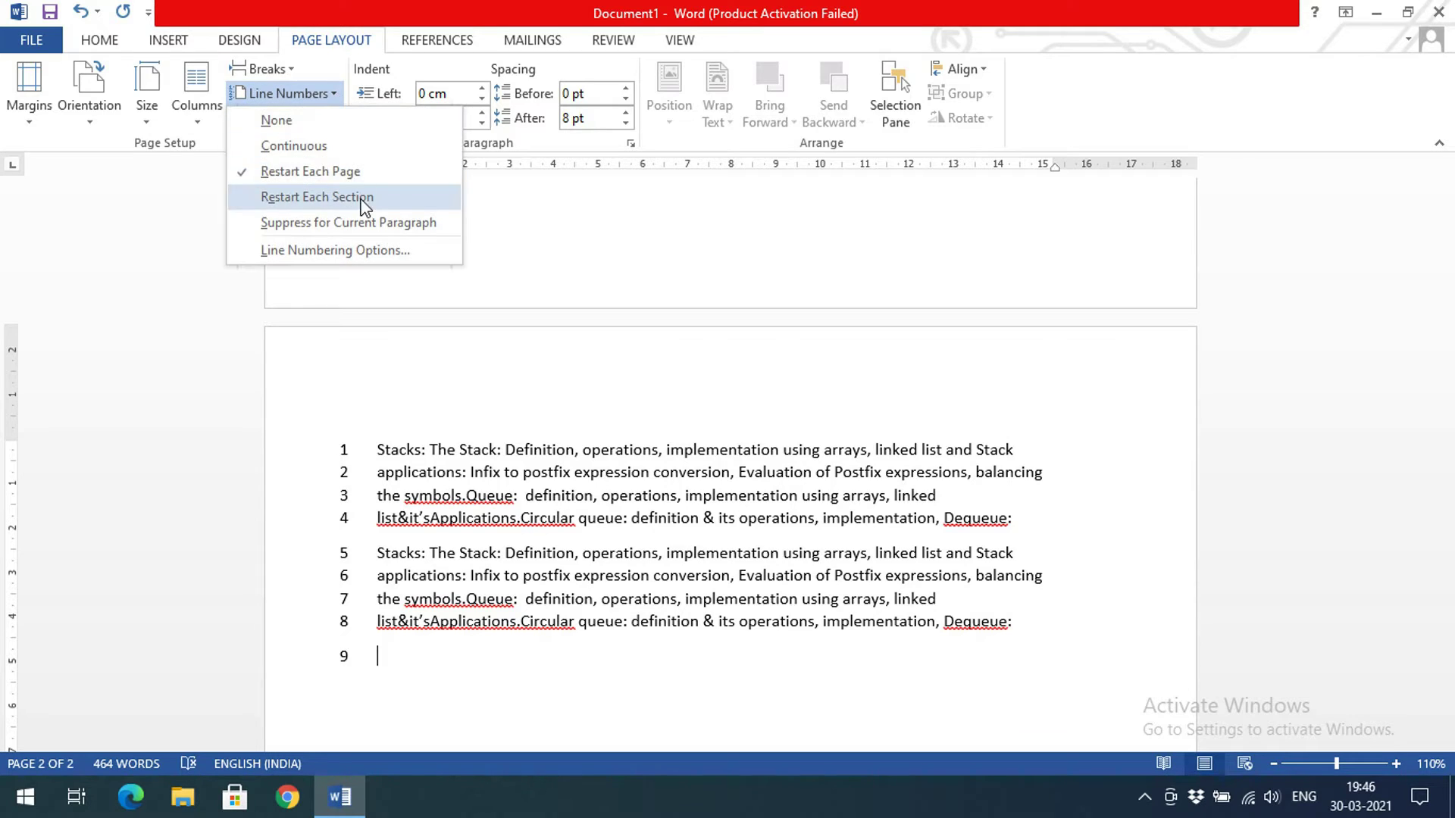
left_click(317, 197)
scroll(416, 418, "up", 15)
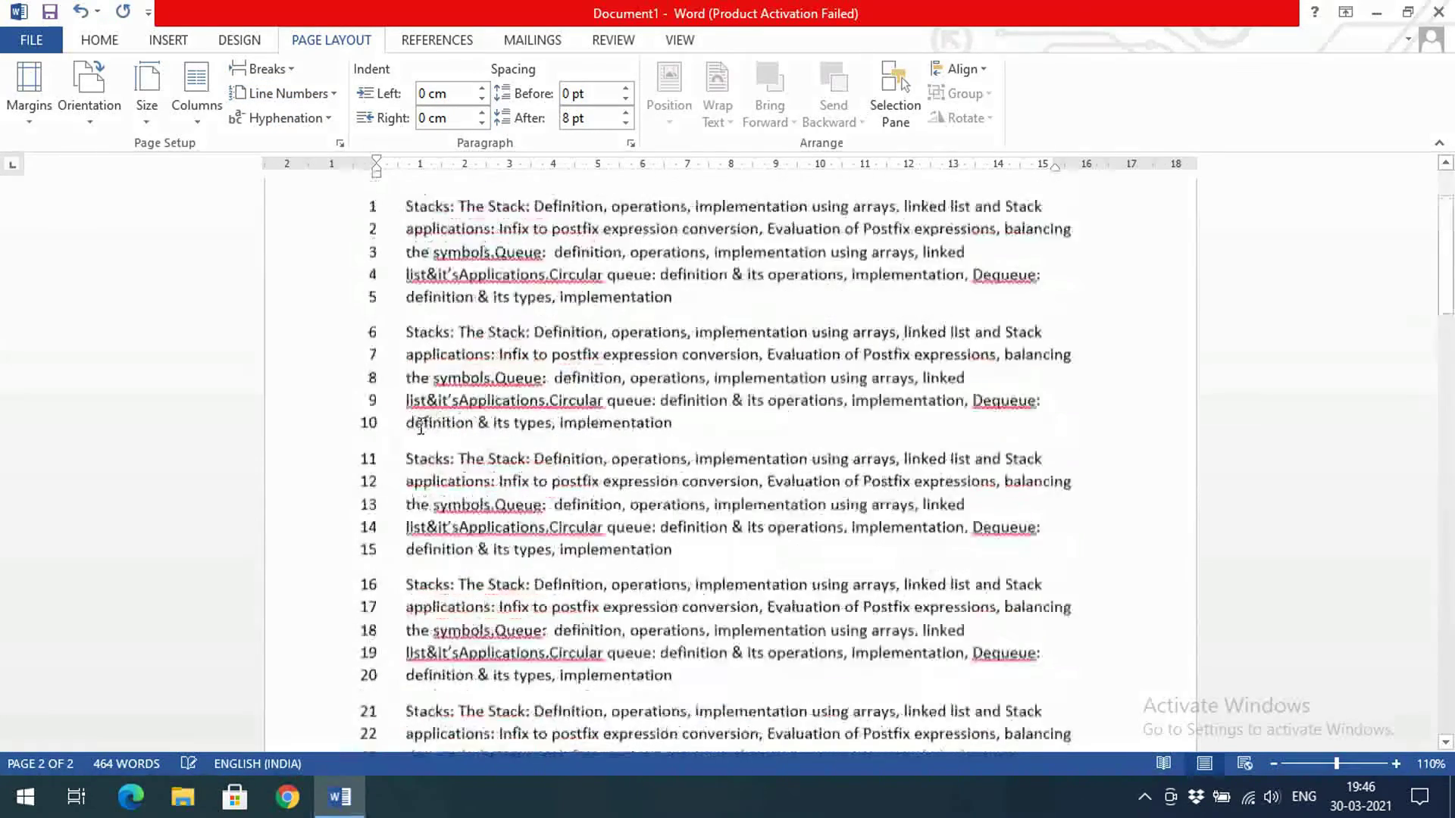
Step: Suppress line numbers for the current paragraph at the document's end and look over the numbered lines
left_click(332, 93)
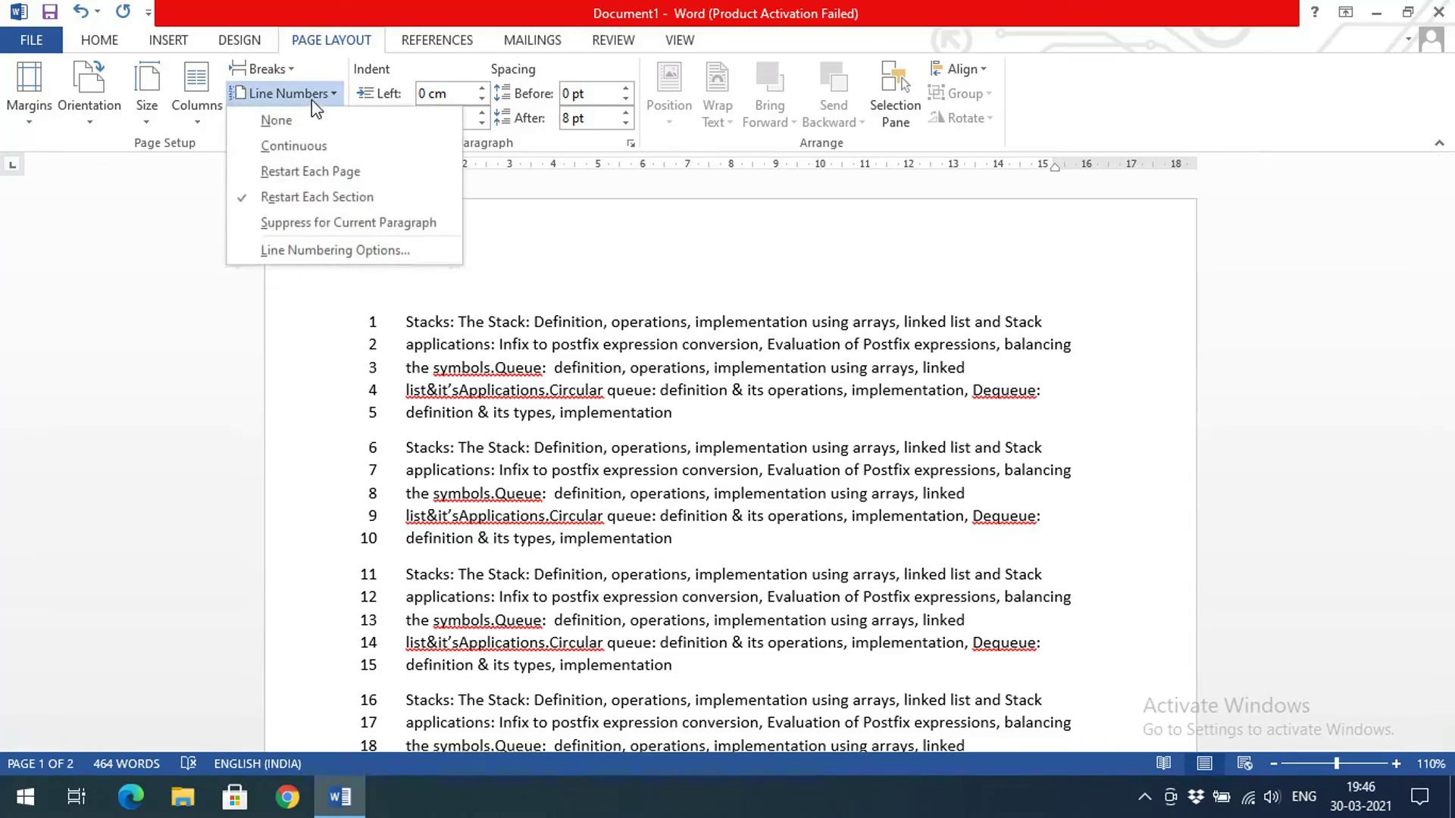
left_click(359, 241)
scroll(399, 318, "up", 10)
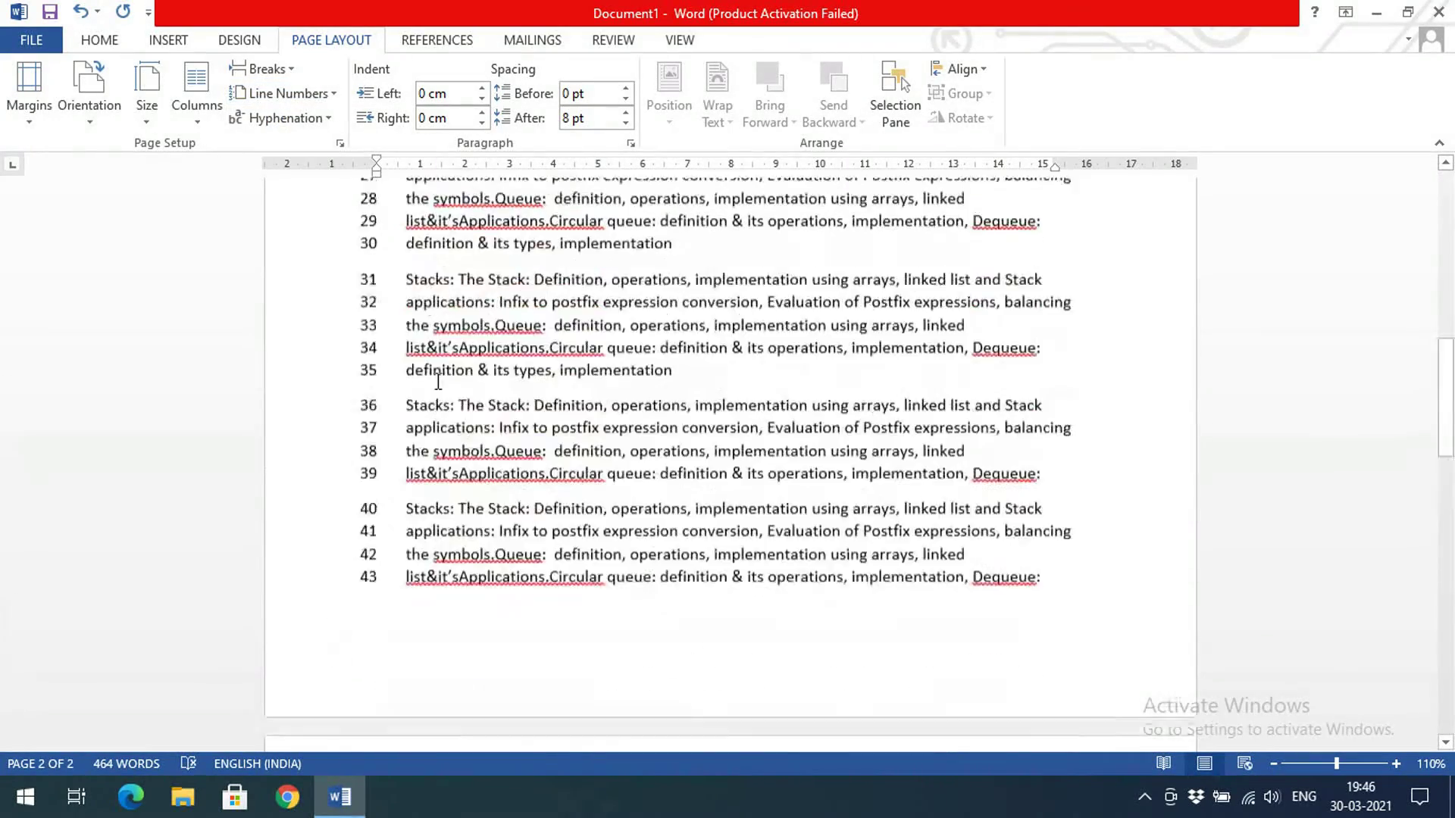
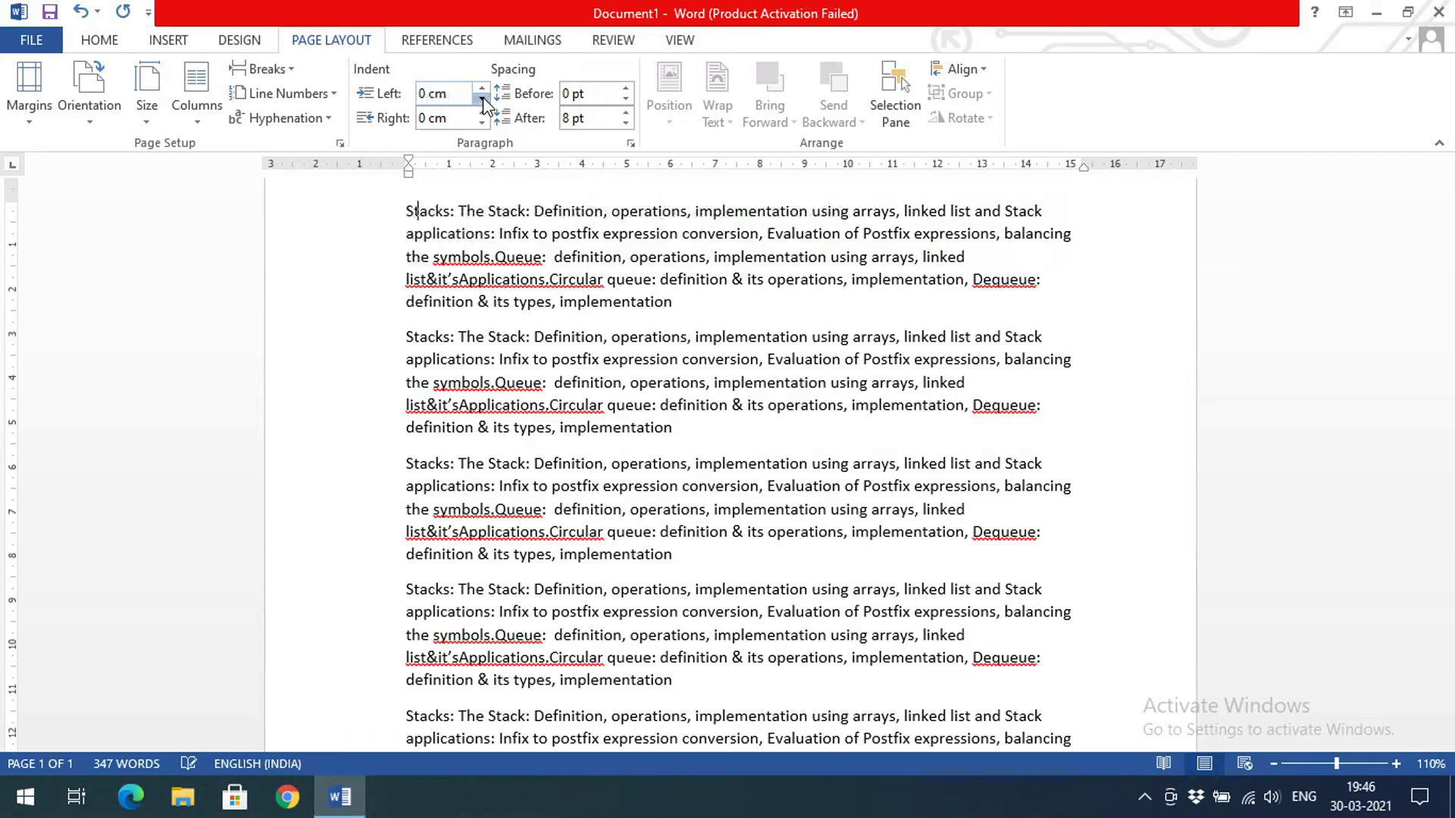
Step: Increase the first paragraph's right indent to 2.8 cm
left_click(482, 113)
left_click(482, 113)
left_click(482, 113)
left_click(482, 113)
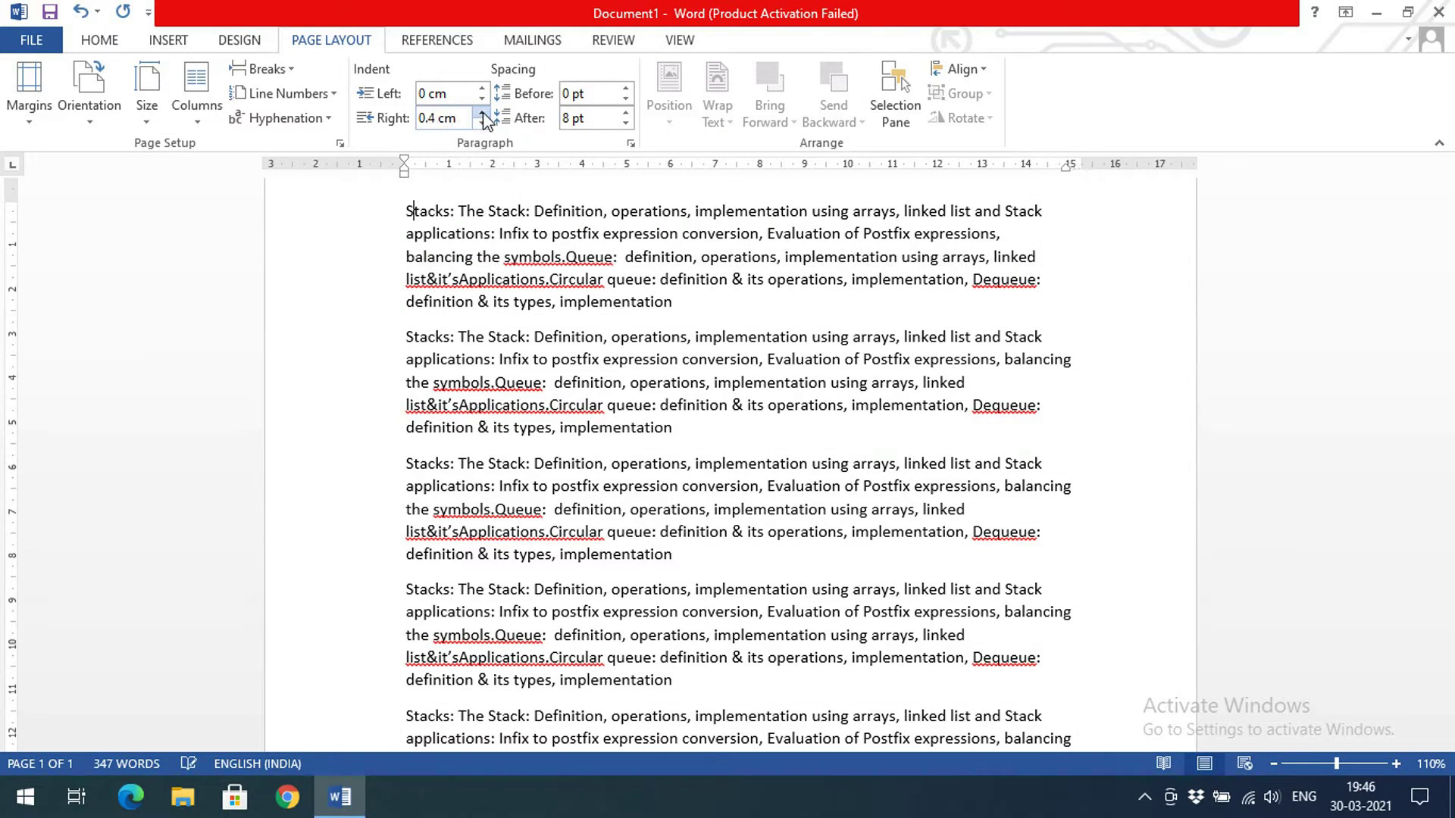
left_click(482, 111)
left_click(483, 111)
left_click(483, 111)
left_click(483, 112)
left_click(482, 111)
left_click(483, 112)
left_click(483, 111)
left_click(482, 111)
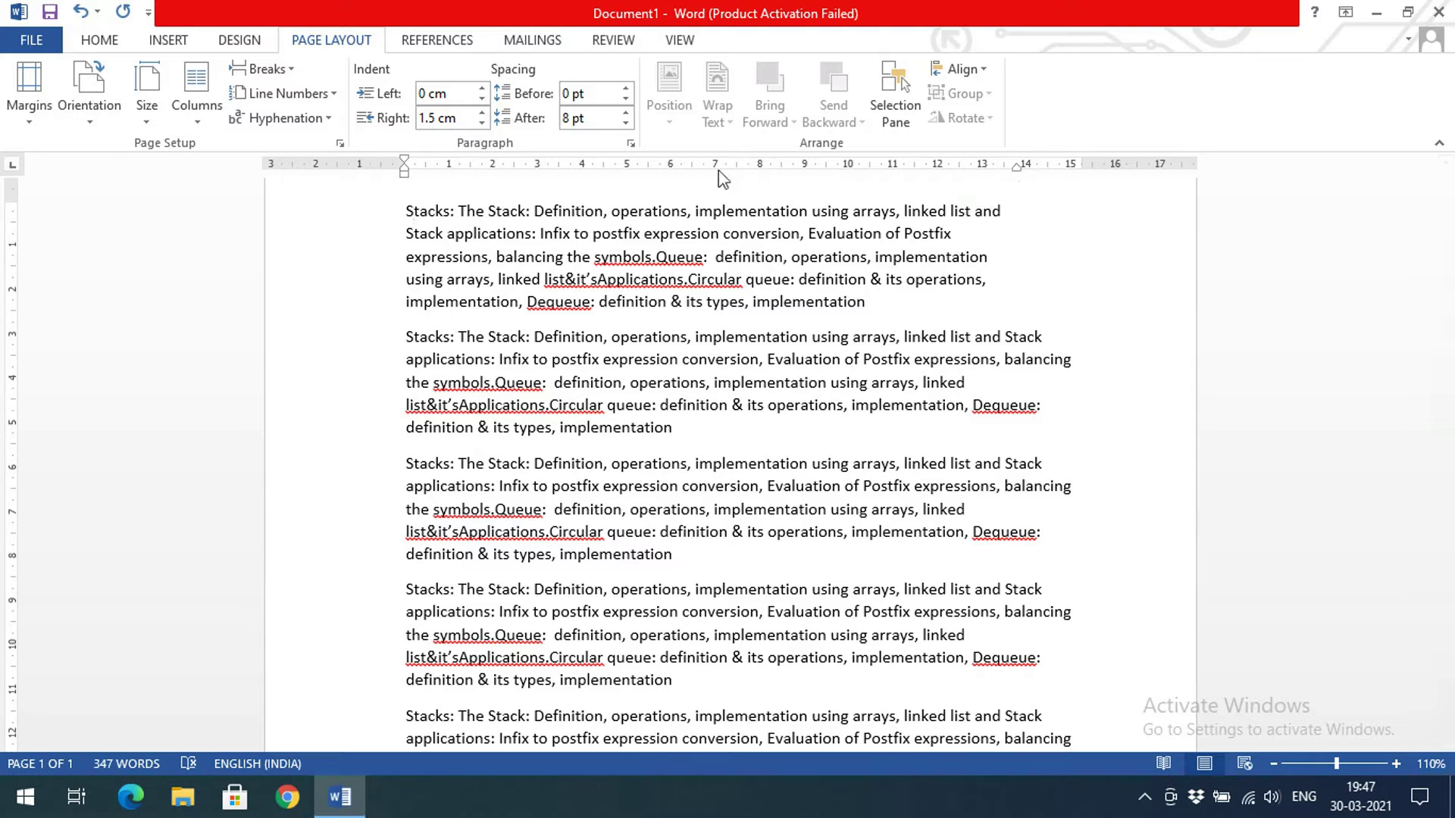
left_click(482, 112)
left_click(482, 113)
left_click(482, 112)
left_click(482, 112)
left_click(481, 113)
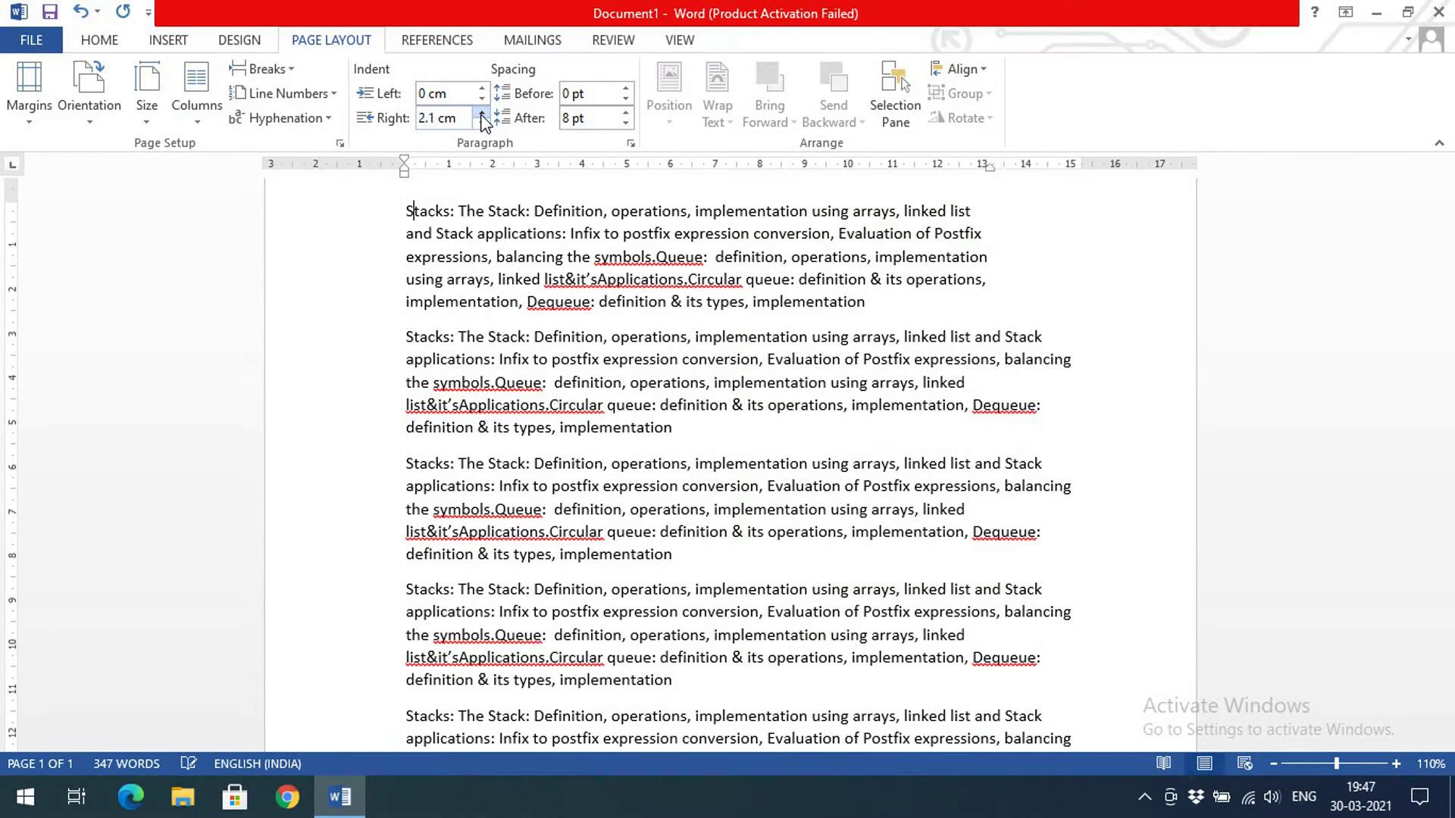
left_click(482, 113)
left_click(482, 113)
left_click(482, 113)
left_click(482, 112)
Step: Reduce the first paragraph's right indent back to 0 cm
left_click(482, 123)
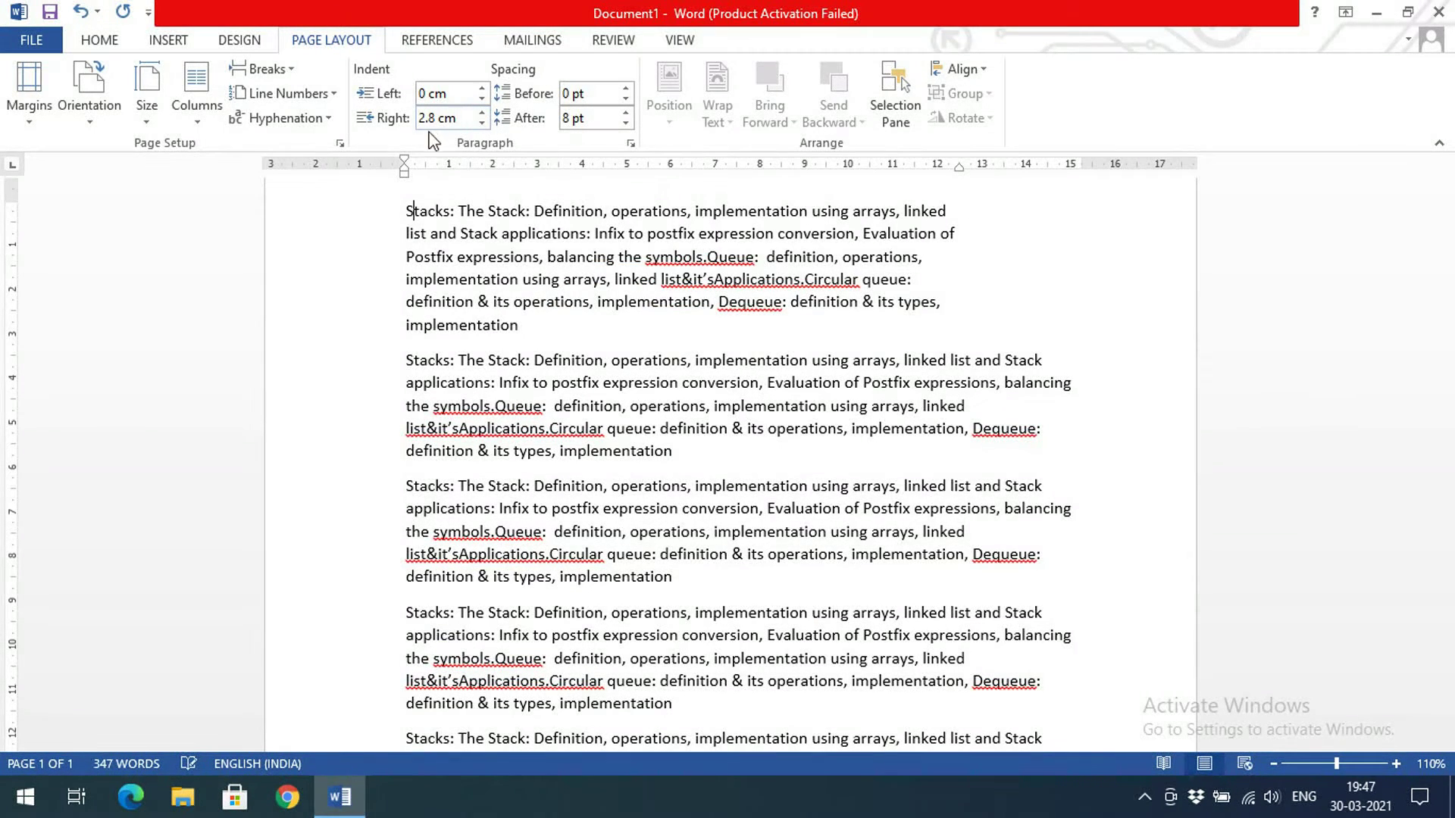
left_click(482, 124)
left_click(482, 124)
double_click(481, 123)
double_click(481, 124)
double_click(481, 123)
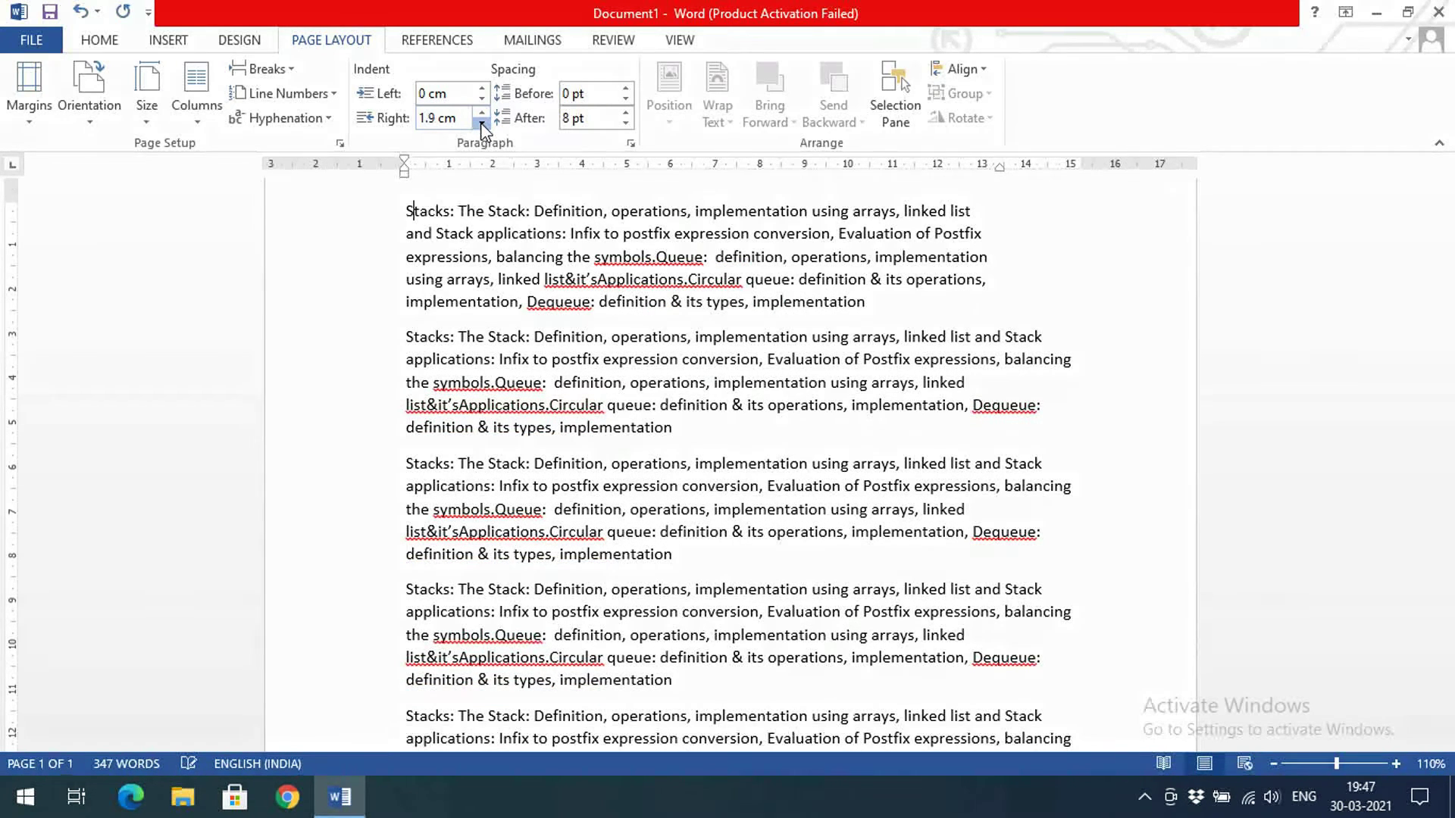
left_click(482, 125)
double_click(483, 125)
left_click(482, 124)
left_click(482, 124)
left_click(482, 123)
left_click(481, 124)
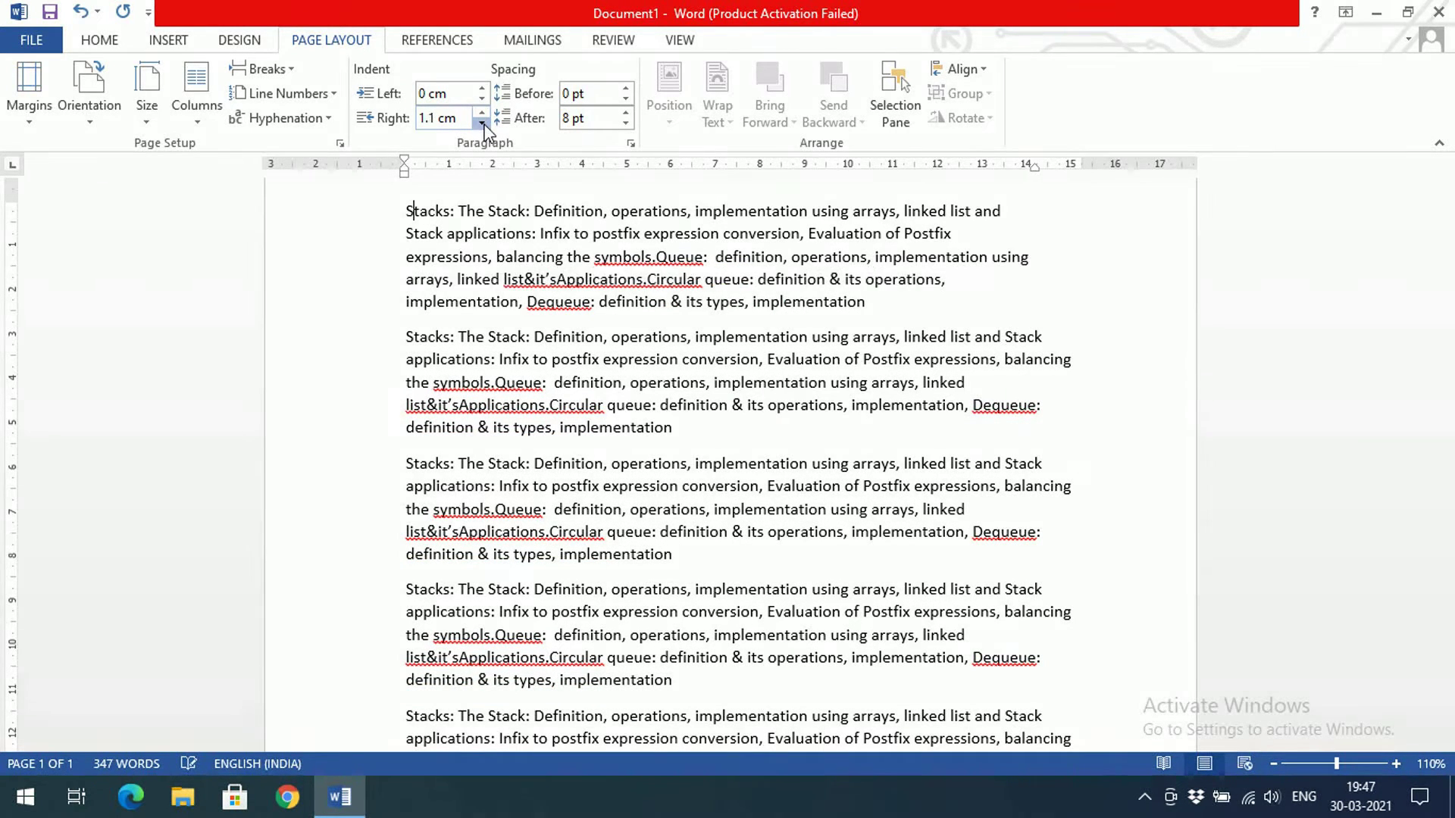
left_click(482, 123)
left_click(482, 123)
left_click(482, 124)
left_click(482, 123)
left_click(482, 124)
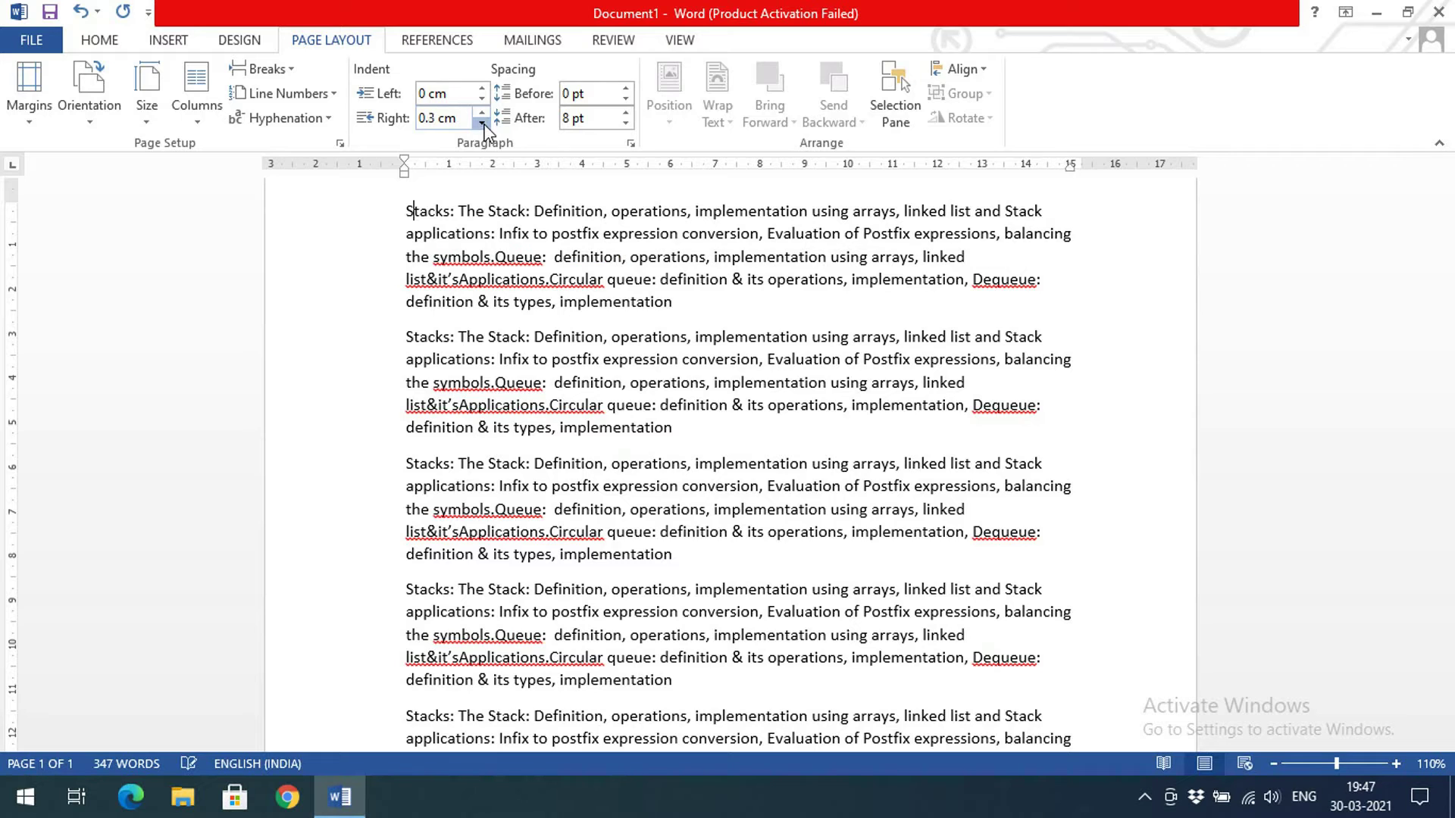
left_click(482, 123)
left_click(483, 123)
left_click(482, 112)
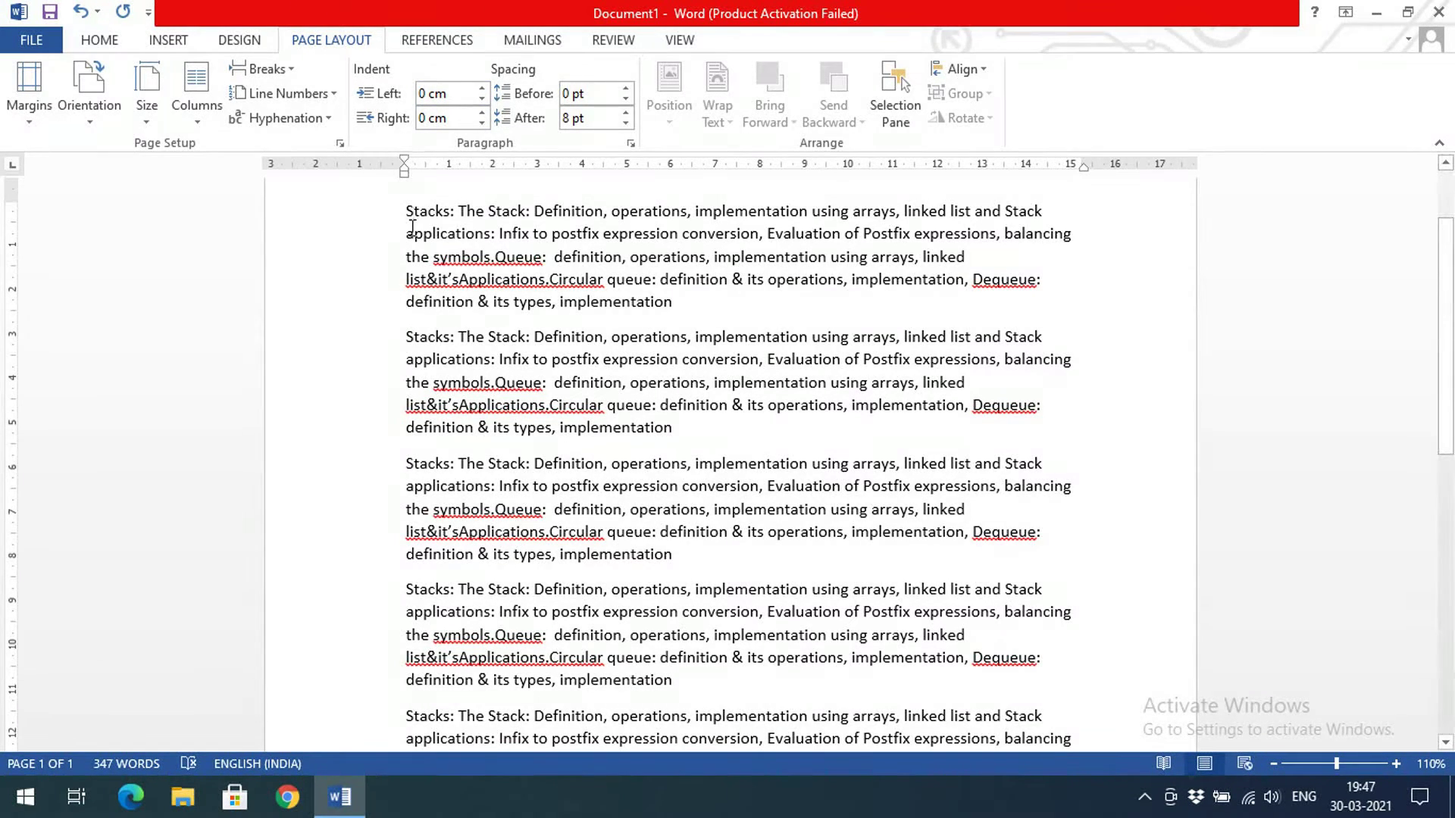
Step: Select the first letter of the first paragraph and raise the paragraph's spacing before to 60 pt
left_click_drag(414, 214, 405, 213)
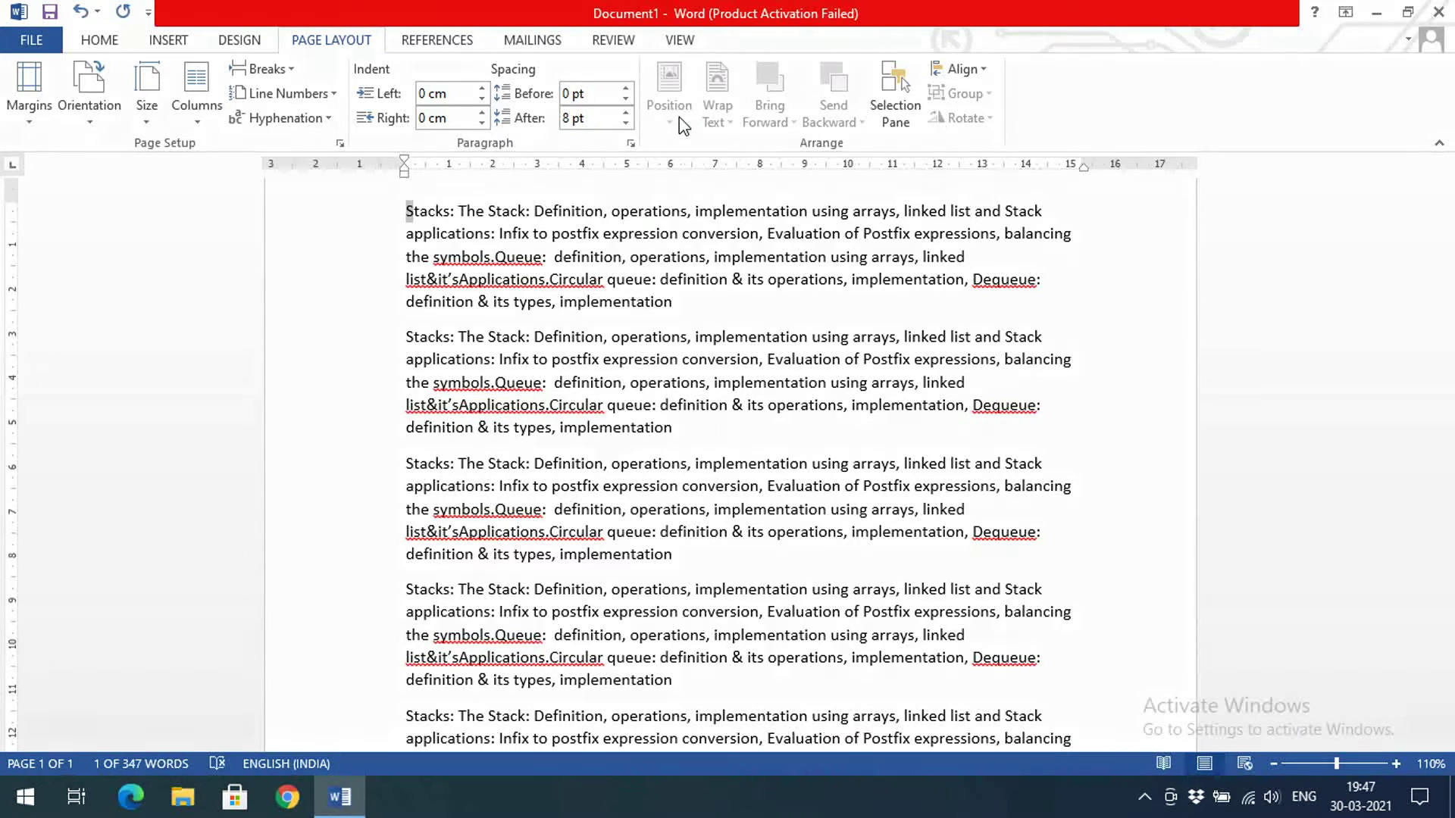
left_click(625, 89)
left_click(626, 89)
left_click(626, 88)
left_click(626, 89)
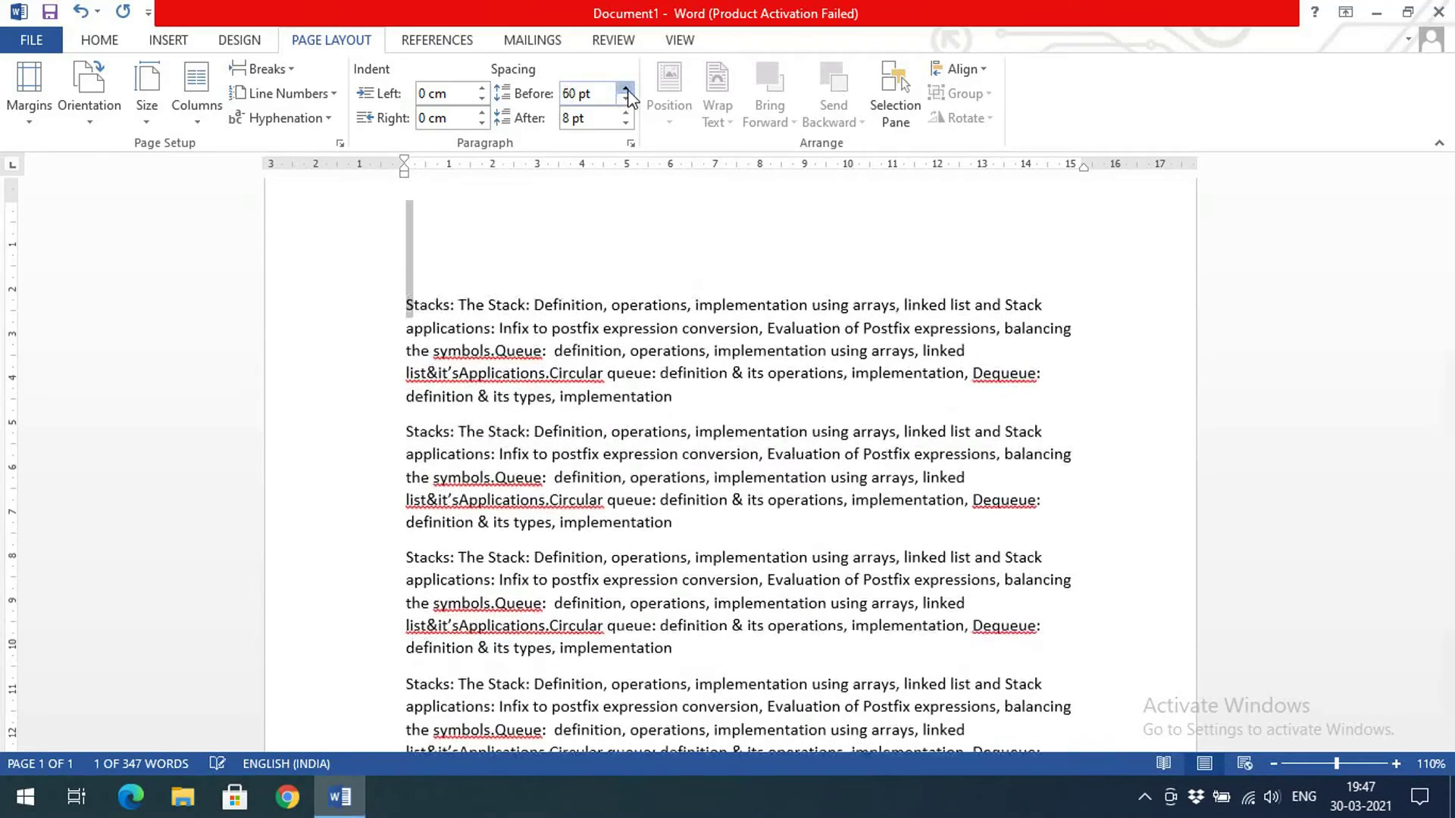
Step: Lower the first paragraph's spacing before back to 0 pt
left_click(626, 99)
left_click(626, 99)
left_click(625, 99)
left_click(626, 100)
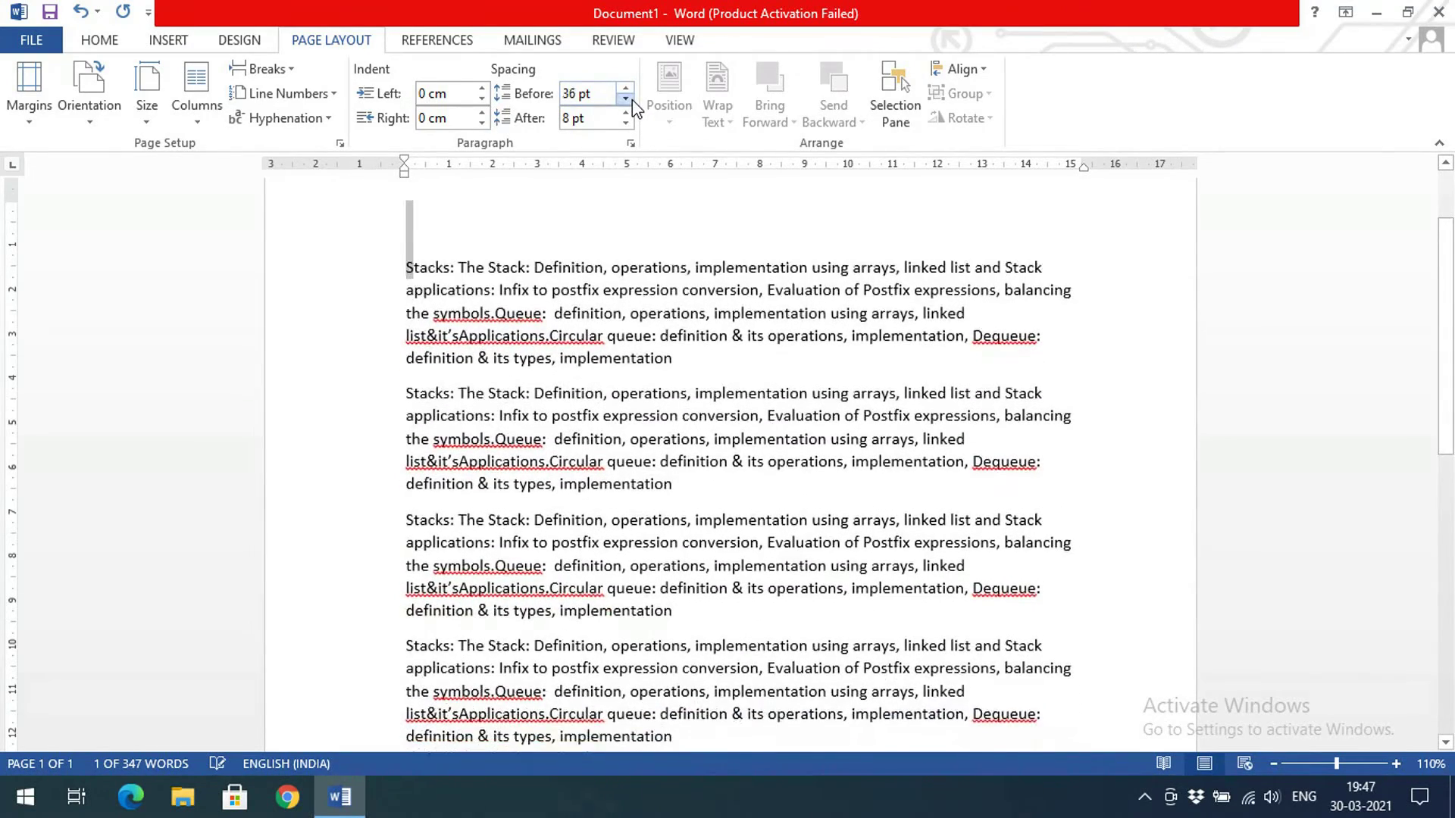
left_click(626, 99)
left_click(626, 99)
left_click(626, 100)
left_click(626, 99)
left_click(626, 99)
left_click(626, 99)
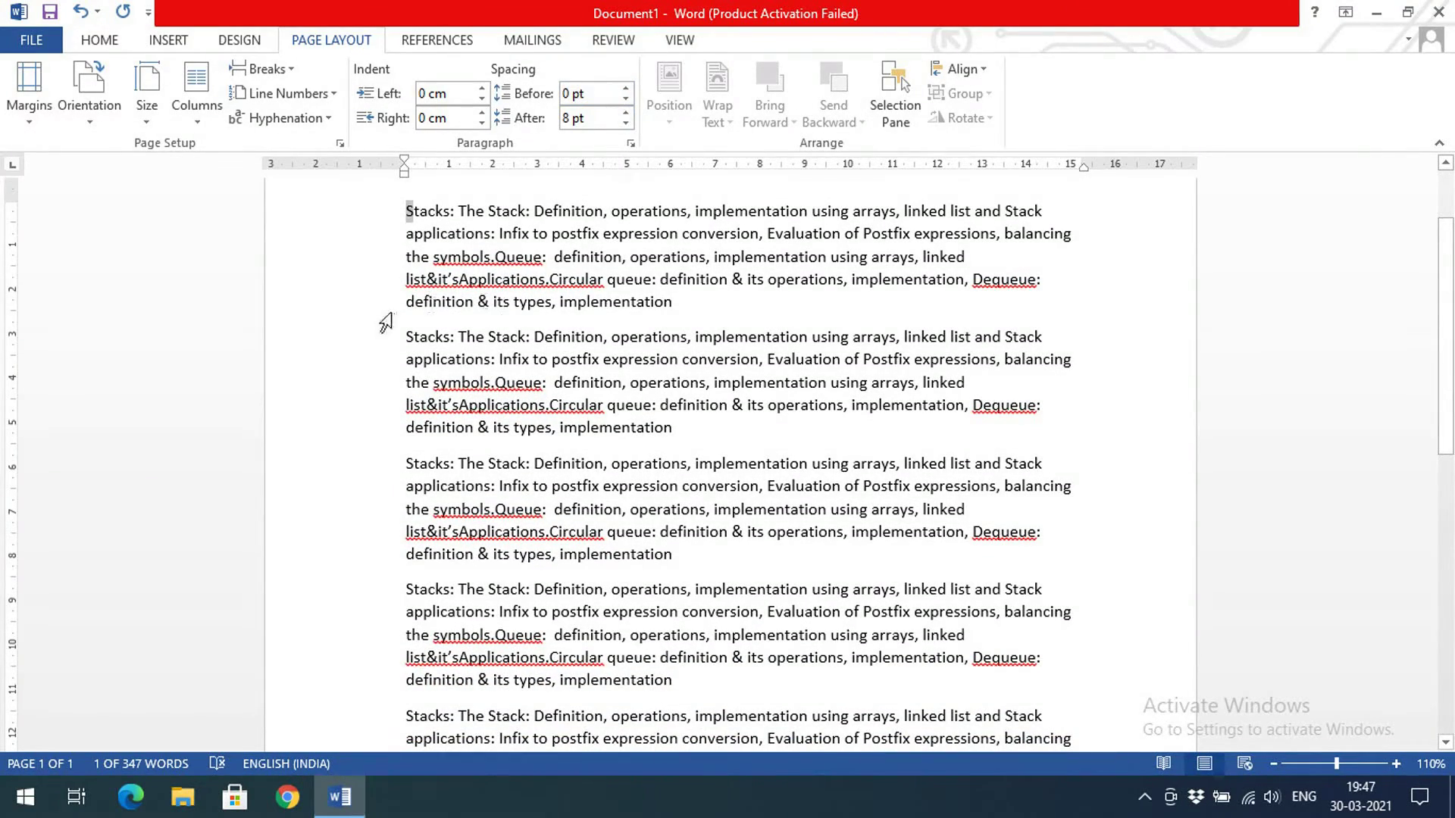
Step: Place the cursor at the first paragraph's last line and raise the paragraph's spacing before to 54 pt
left_click(407, 303)
left_click(627, 90)
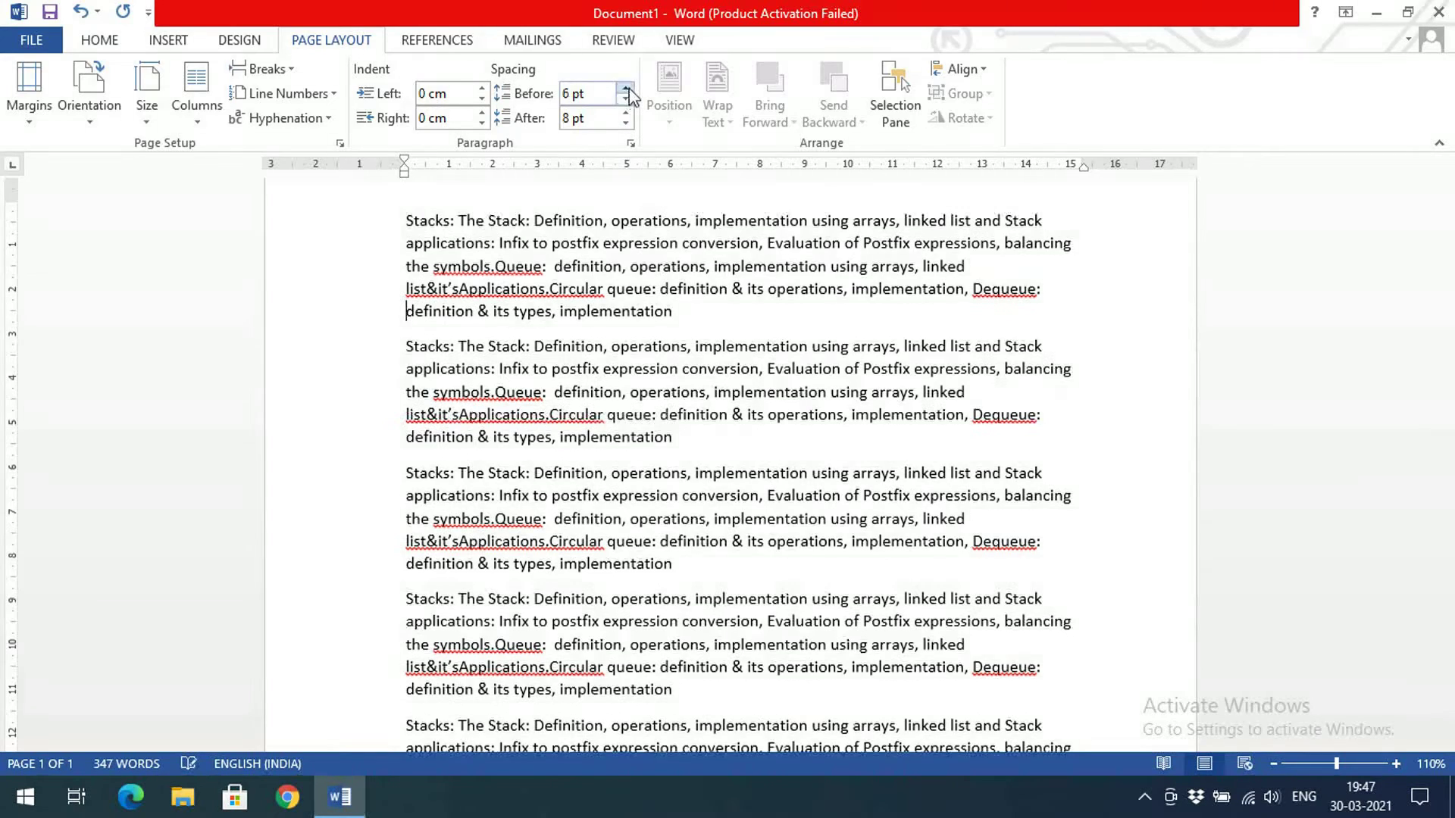
left_click(626, 90)
left_click(626, 89)
left_click(626, 90)
left_click(625, 89)
left_click(626, 90)
left_click(625, 89)
left_click(626, 89)
left_click(626, 89)
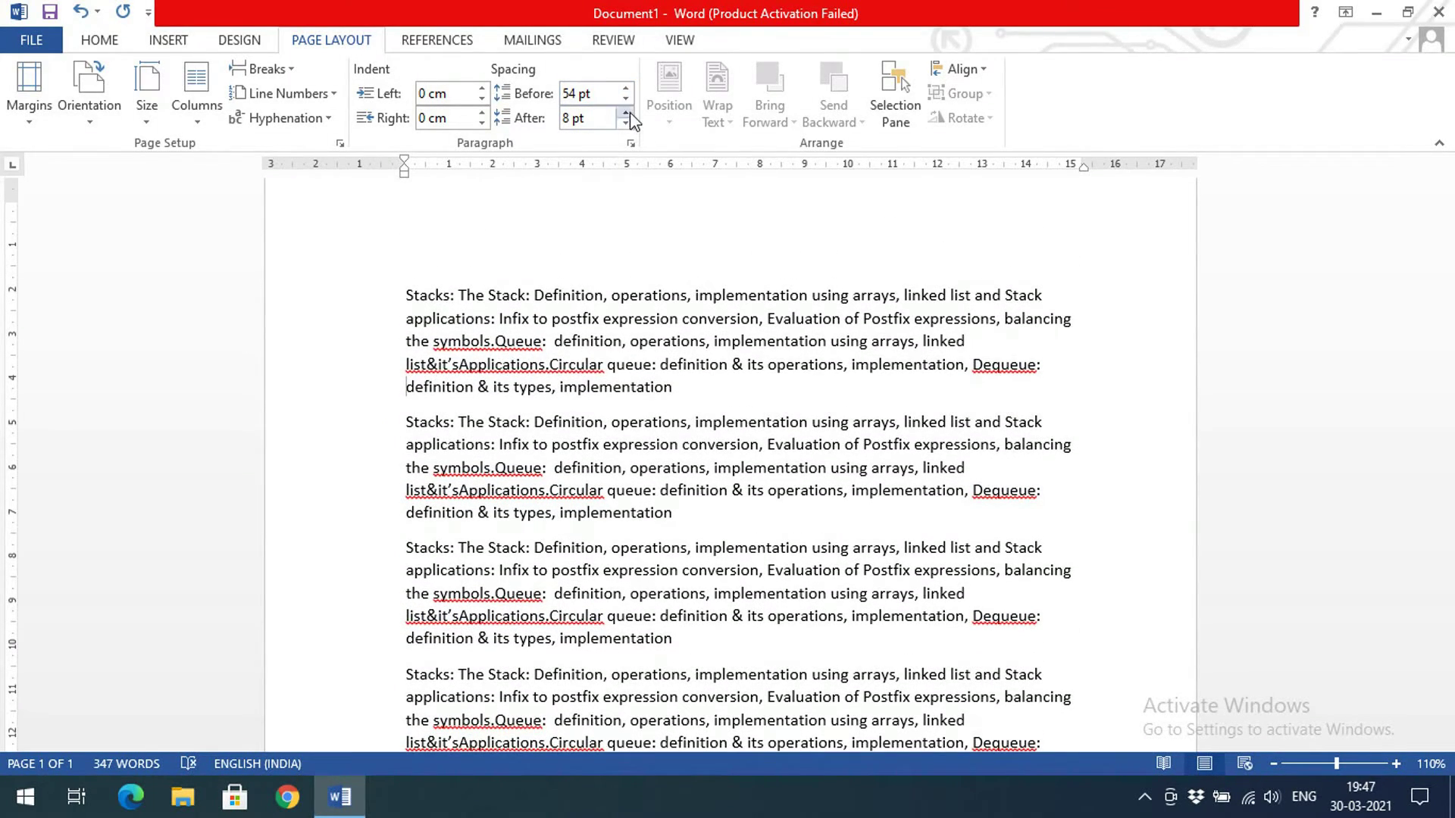
Step: Return the first paragraph's spacing before to 0 pt
left_click(626, 99)
left_click(626, 100)
left_click(626, 99)
left_click(626, 99)
left_click(626, 99)
left_click(626, 99)
left_click(626, 99)
left_click(626, 99)
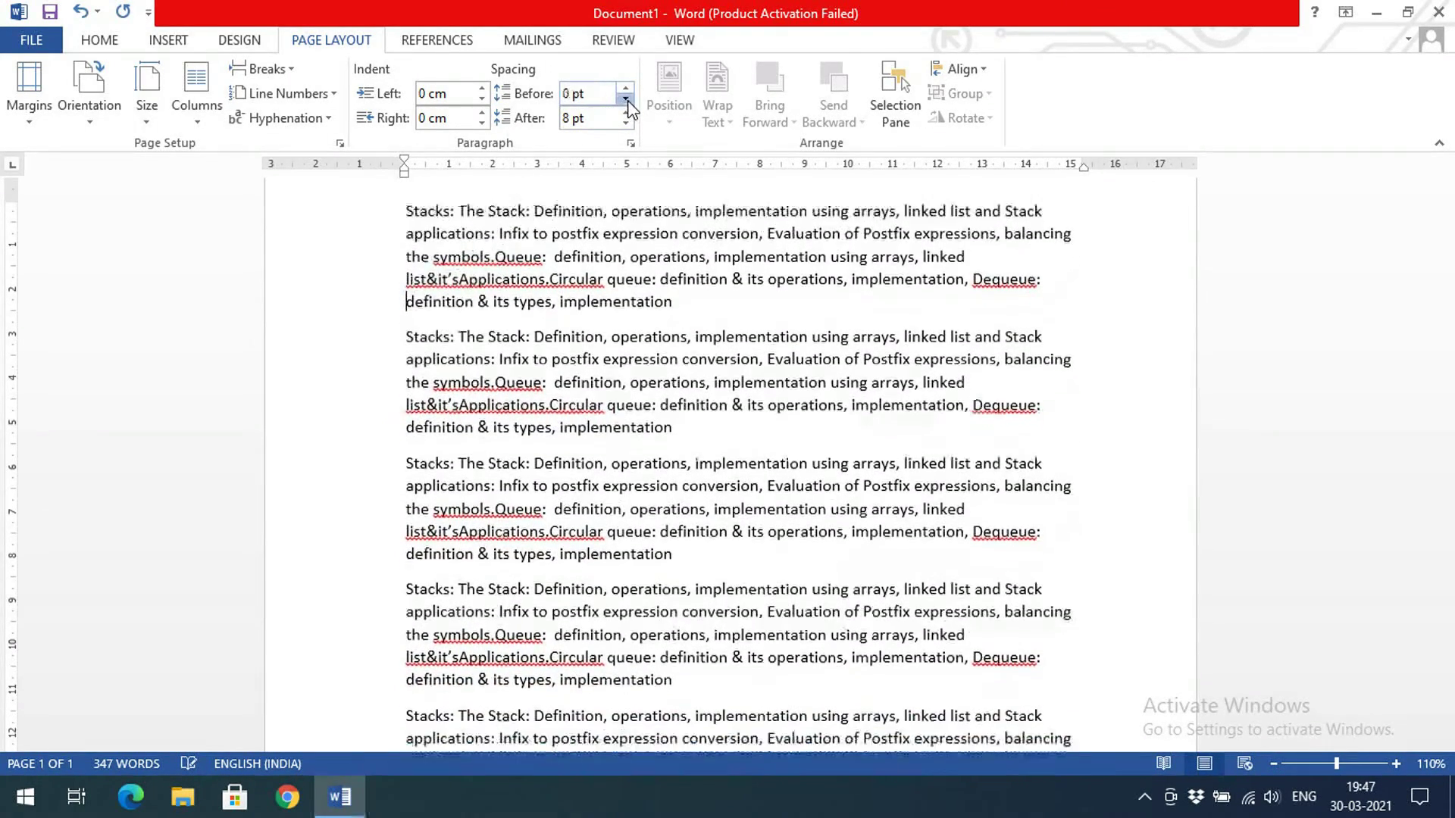
left_click(626, 99)
left_click(626, 90)
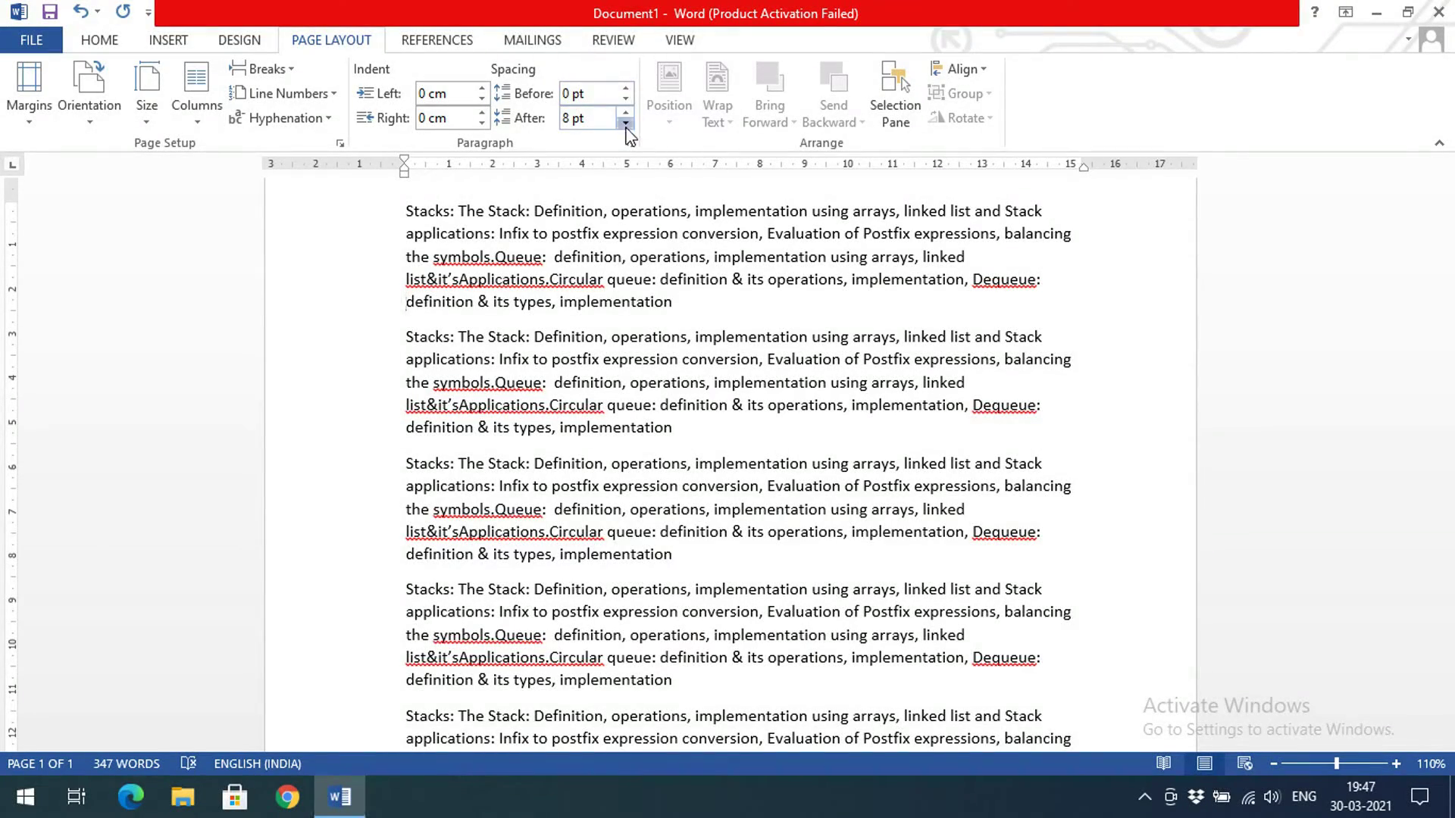
Step: Lower the first paragraph's spacing after to Auto and look at the gap below it
left_click(625, 123)
left_click(626, 123)
left_click(626, 123)
left_click(626, 123)
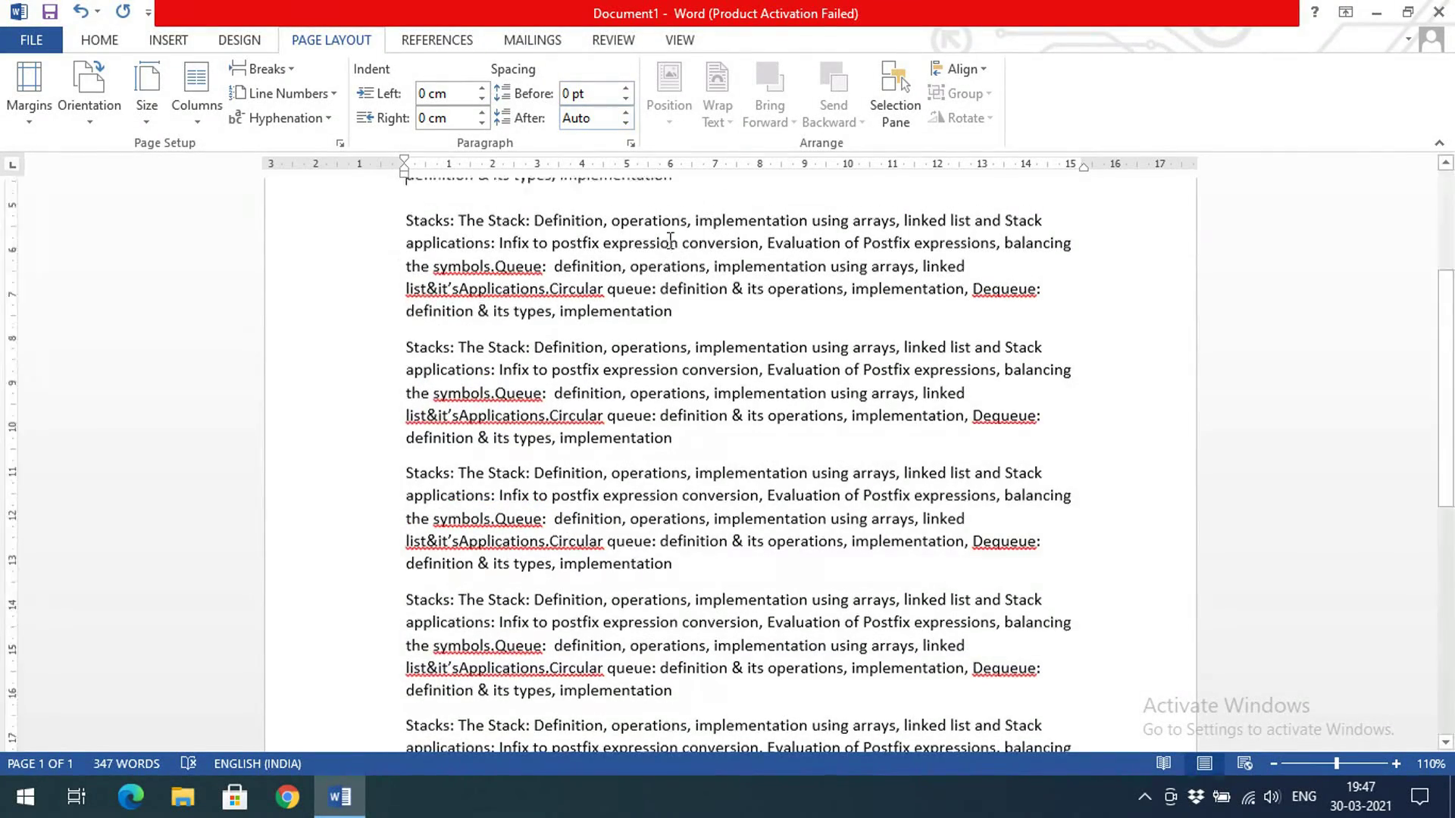
Step: Raise the first paragraph's spacing after to 54 pt
left_click(626, 112)
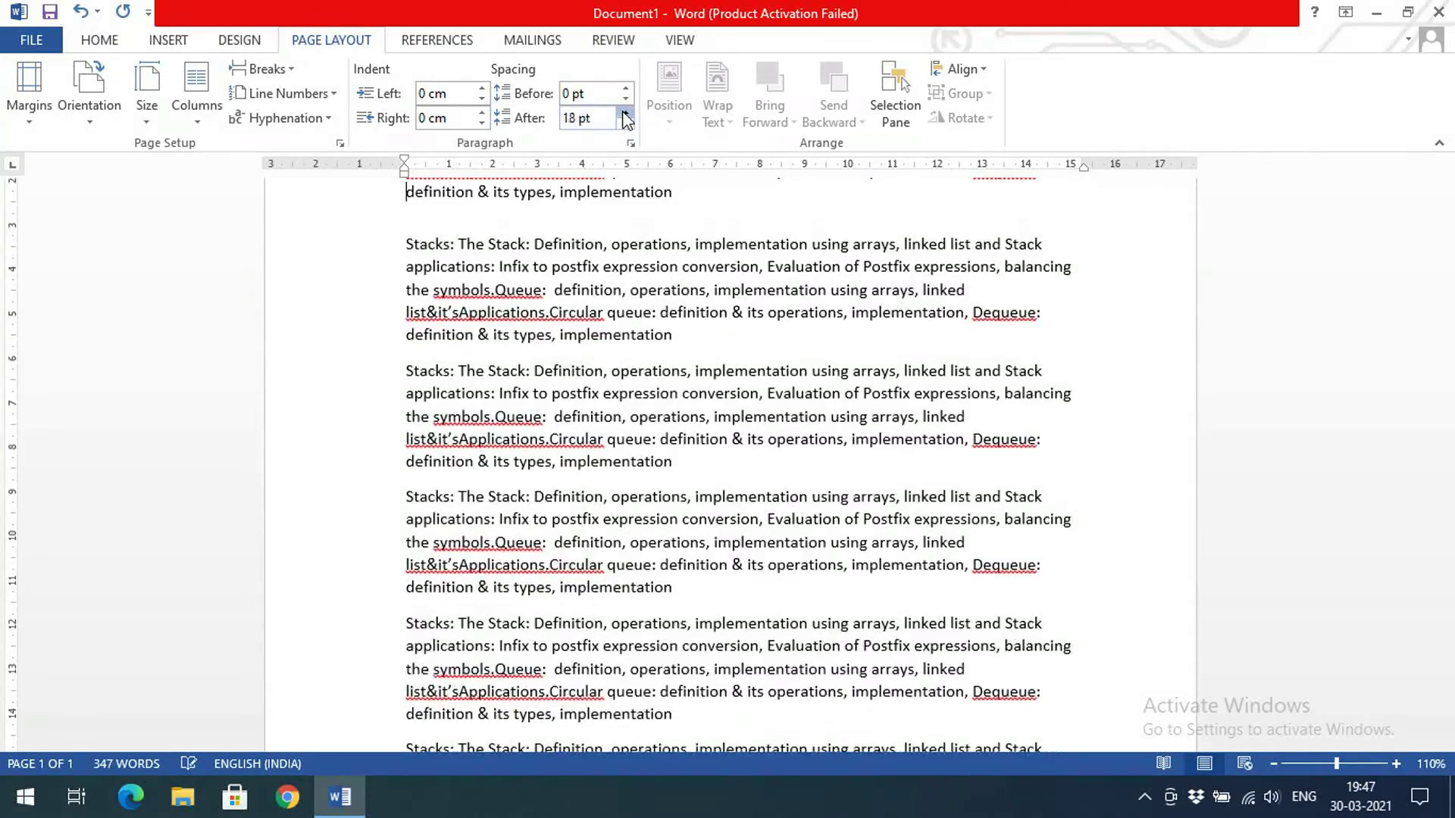
left_click(625, 113)
left_click(626, 112)
left_click(626, 112)
Step: Set the first paragraph's spacing after to 6 pt
left_click(626, 124)
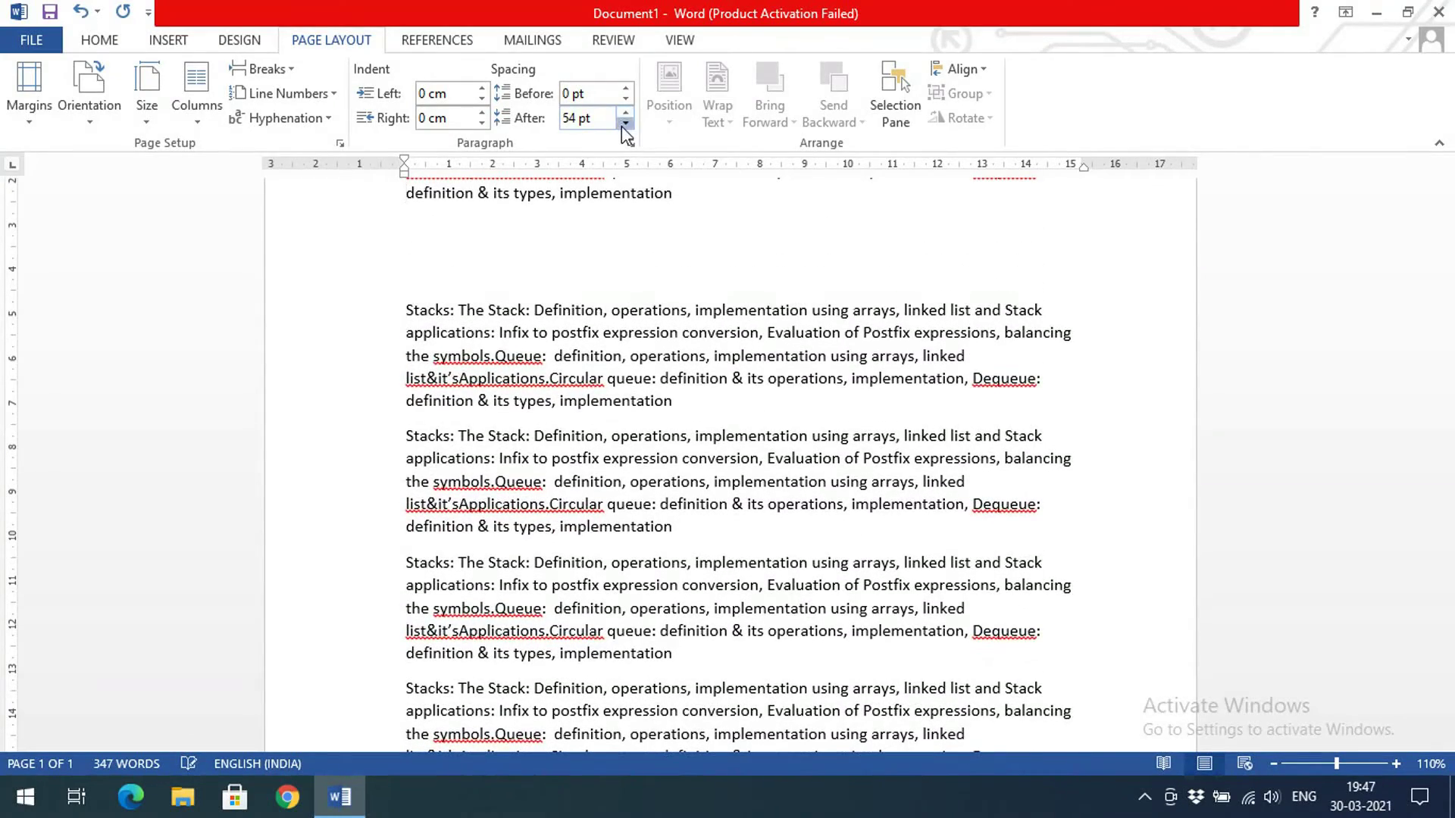
left_click(626, 123)
left_click(626, 123)
left_click(626, 123)
left_click(626, 123)
left_click(625, 124)
left_click(626, 124)
left_click(626, 124)
left_click(626, 124)
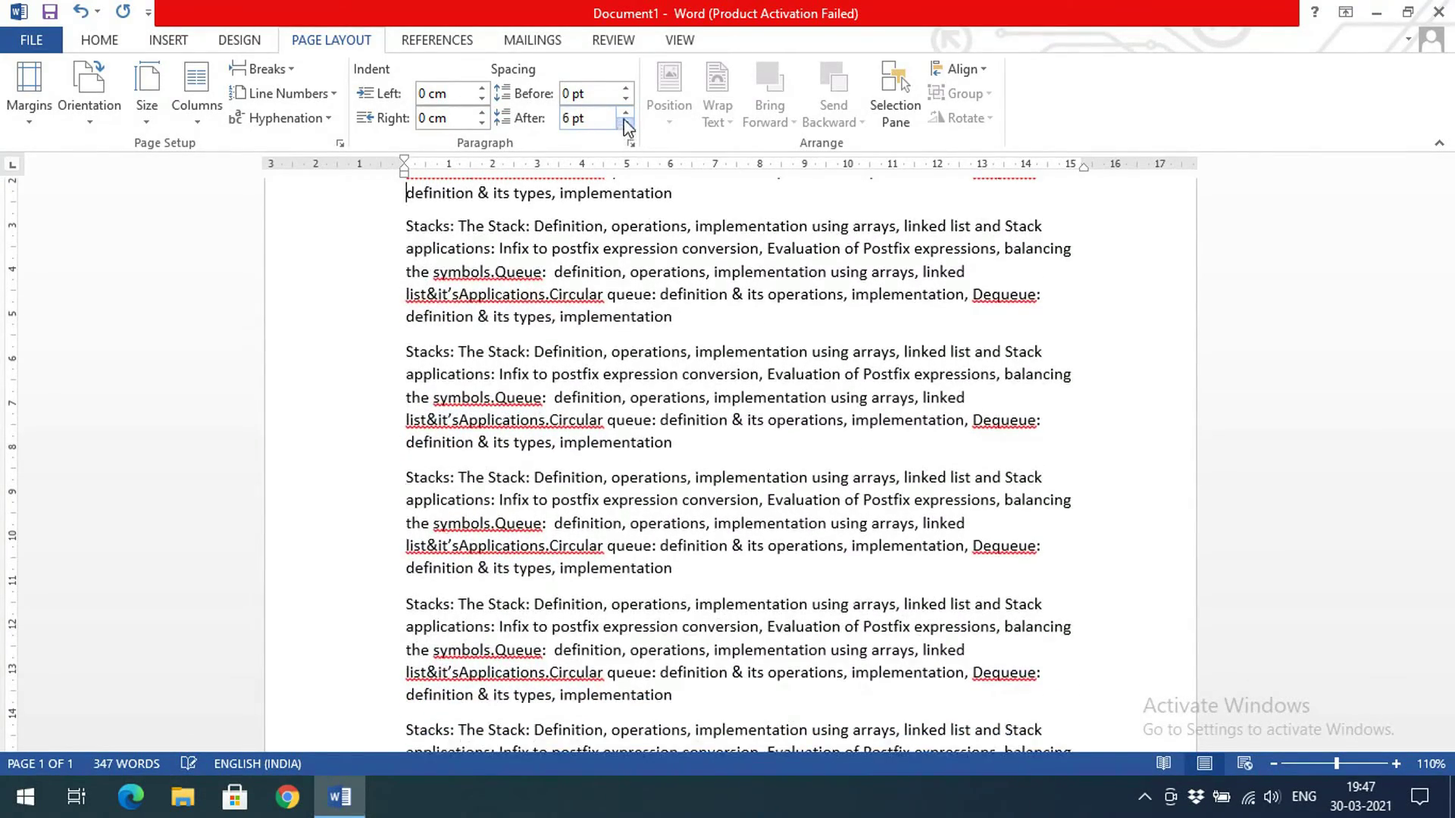
scroll(566, 293, "up", 3)
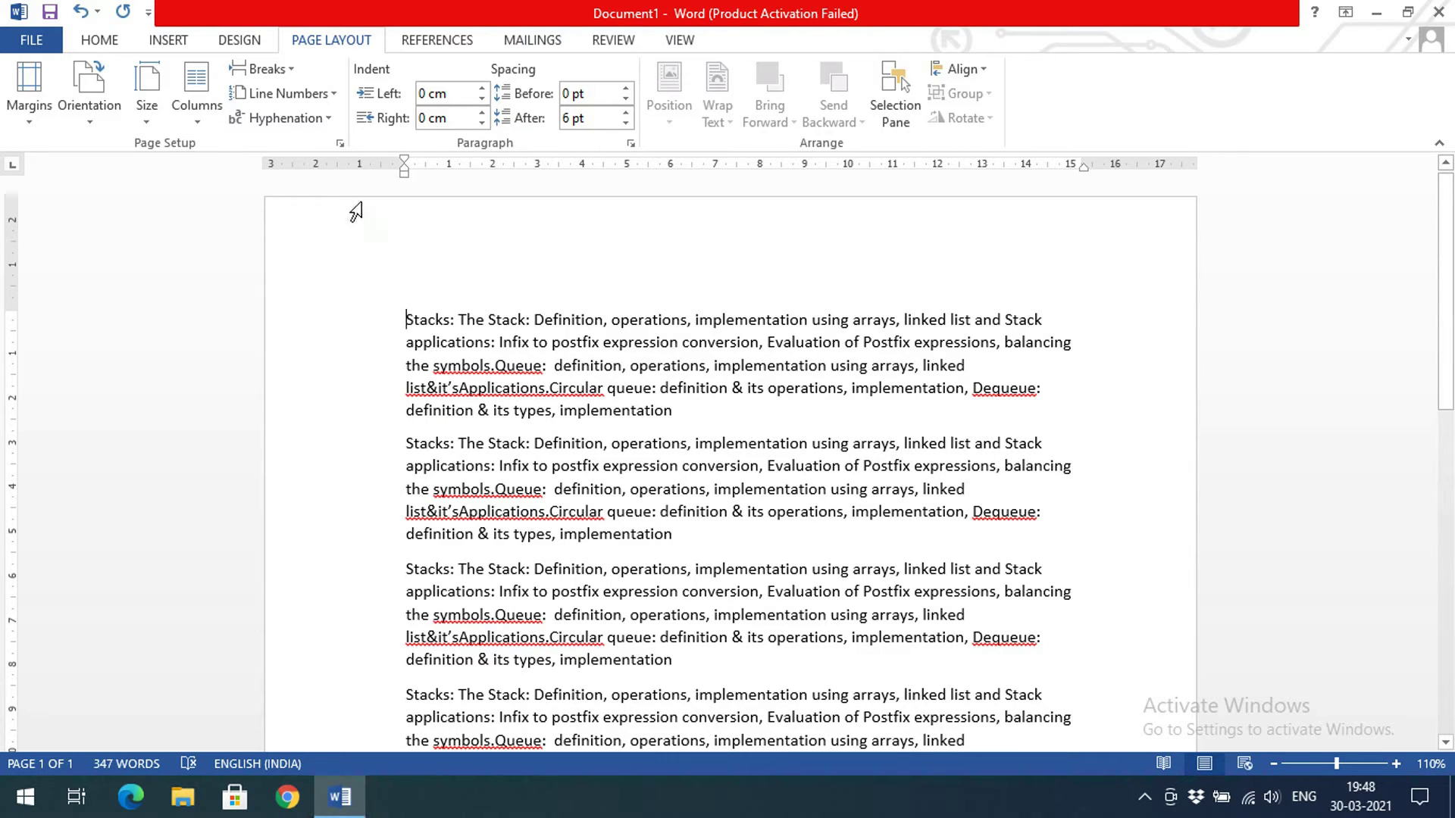
Step: Search Bing for online pictures of "stacks" to insert at the start of the first paragraph
left_click(168, 39)
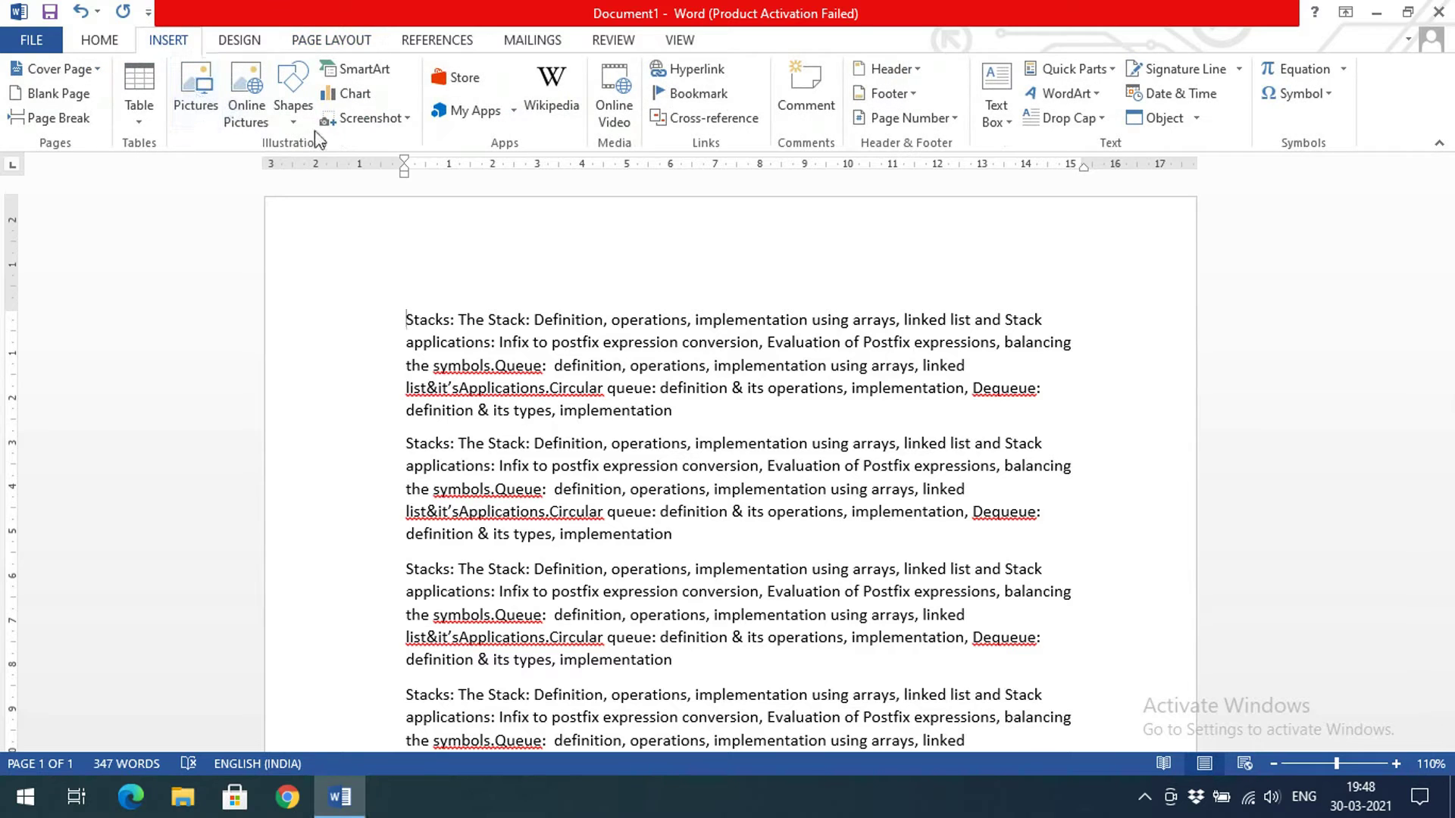
left_click(246, 114)
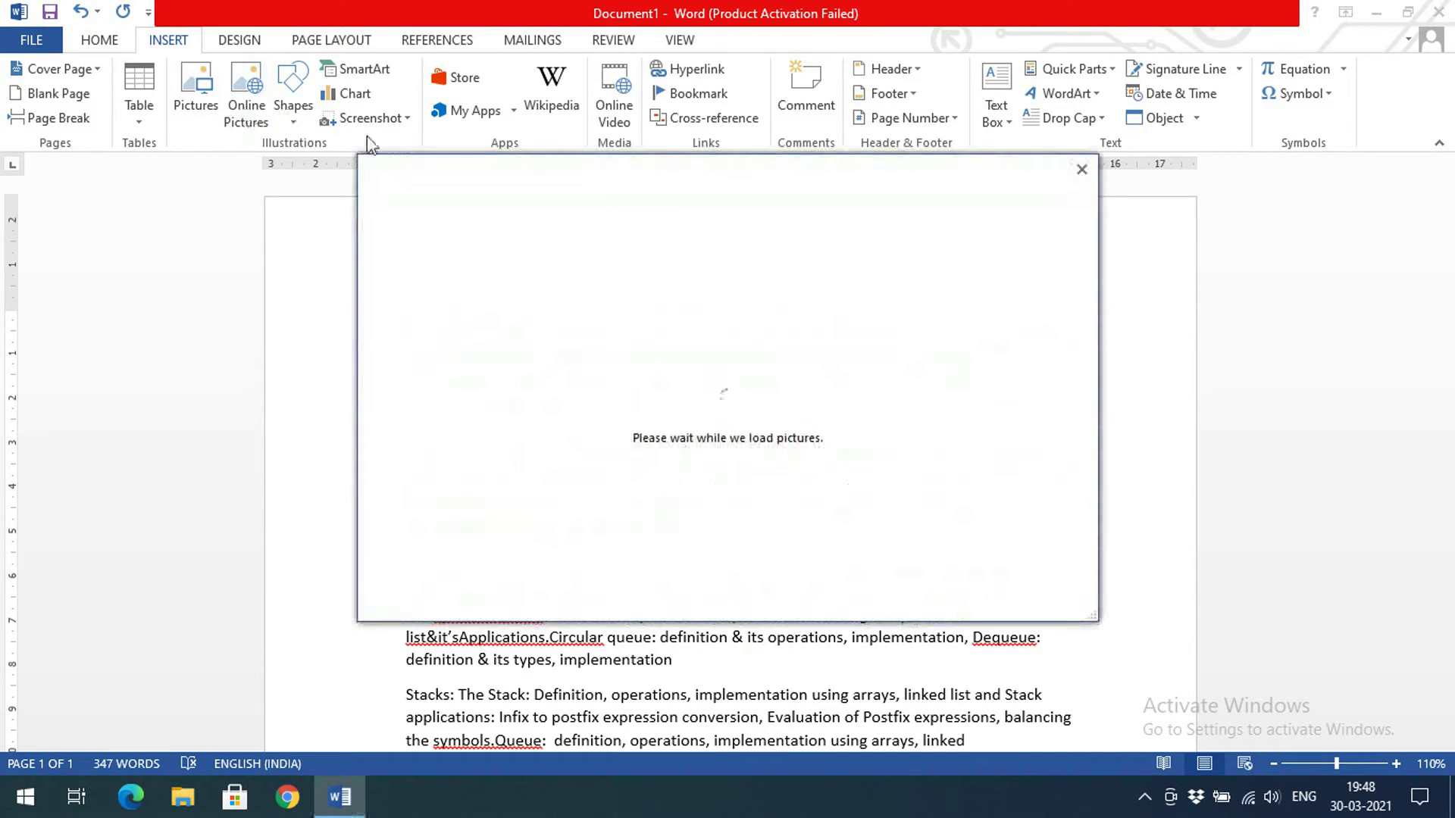
left_click(855, 282)
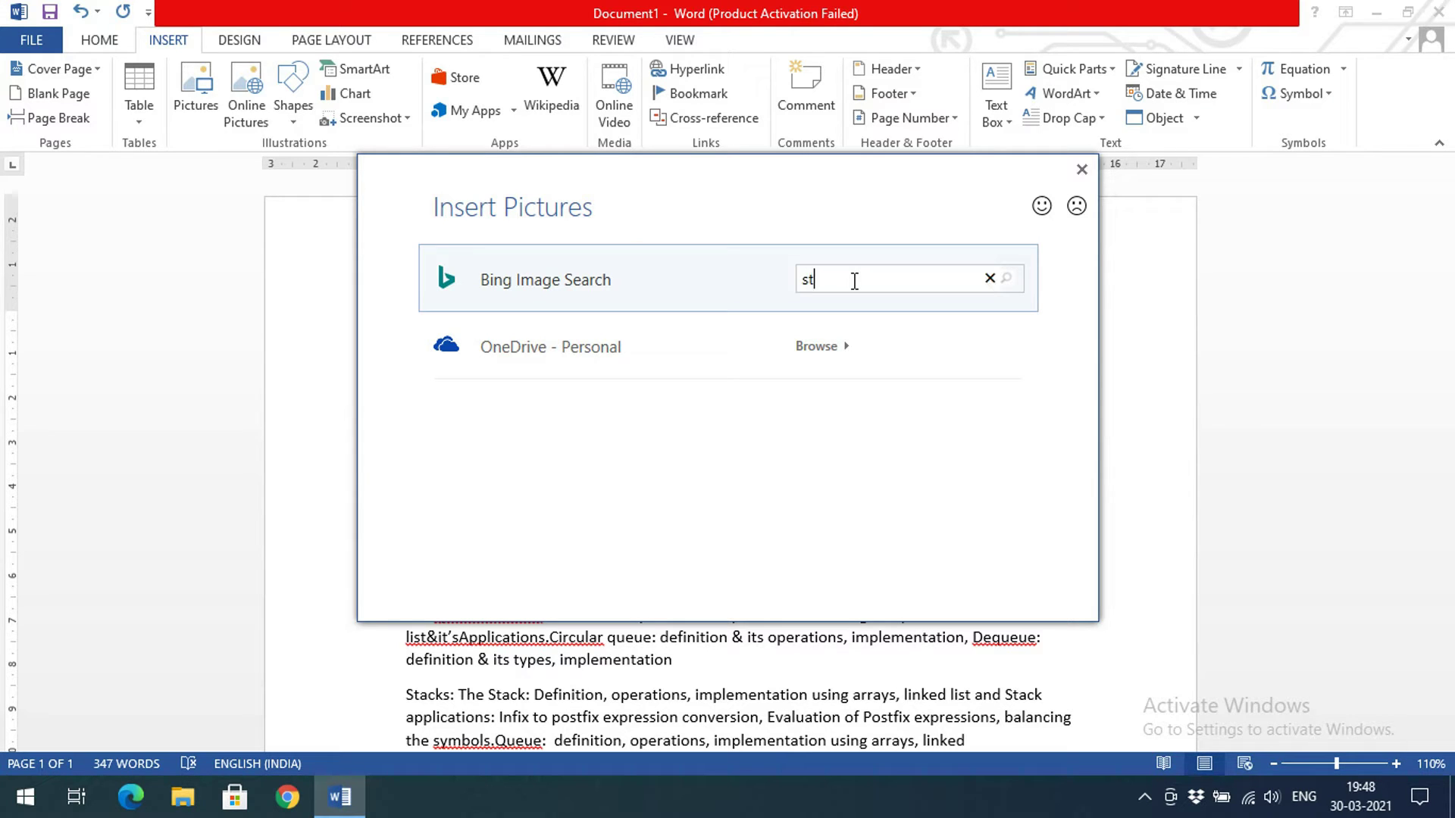
key("Return")
Step: Refine the online picture search to "stacks in data structures"
left_click(643, 209)
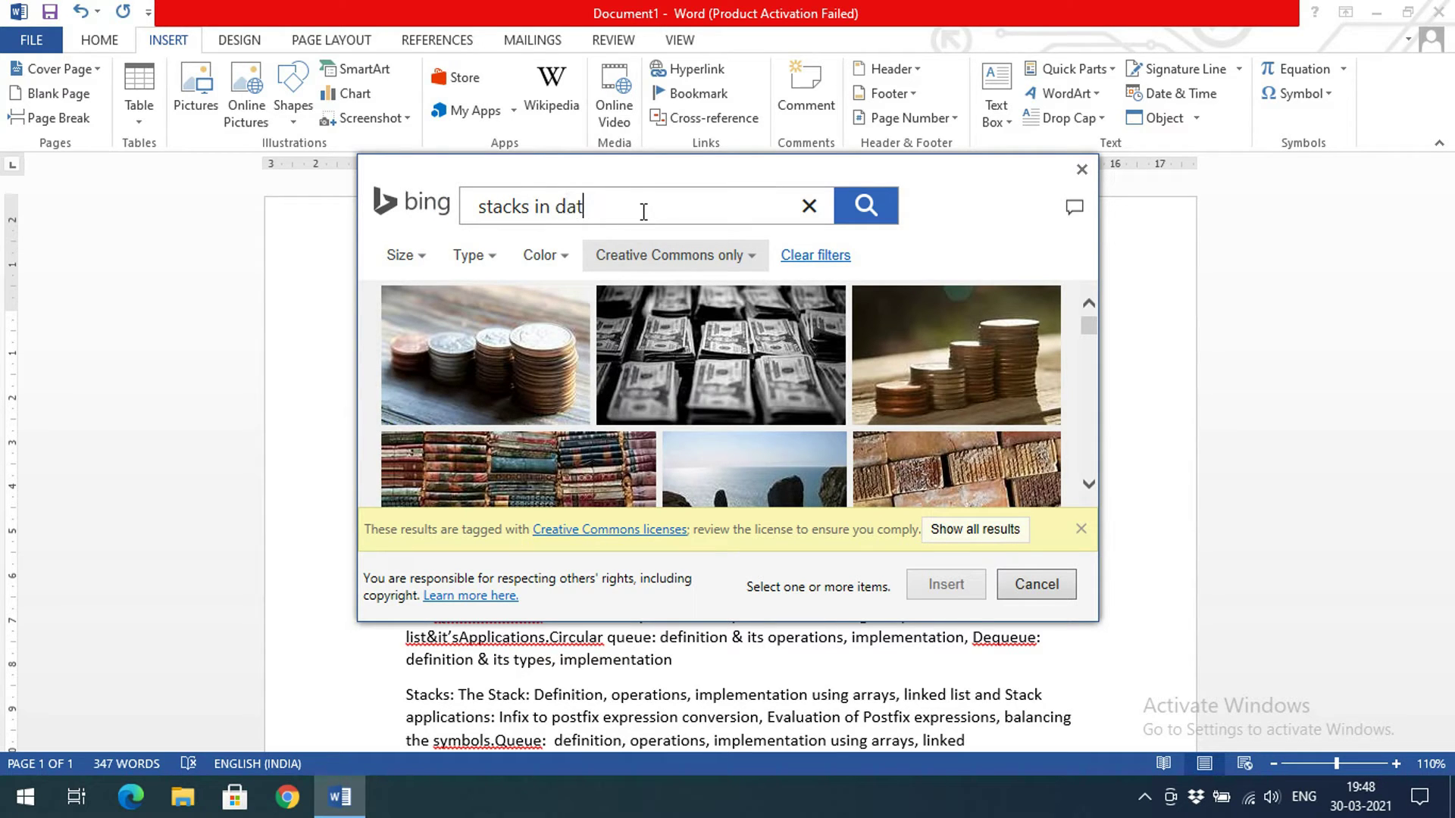
type("in data structure")
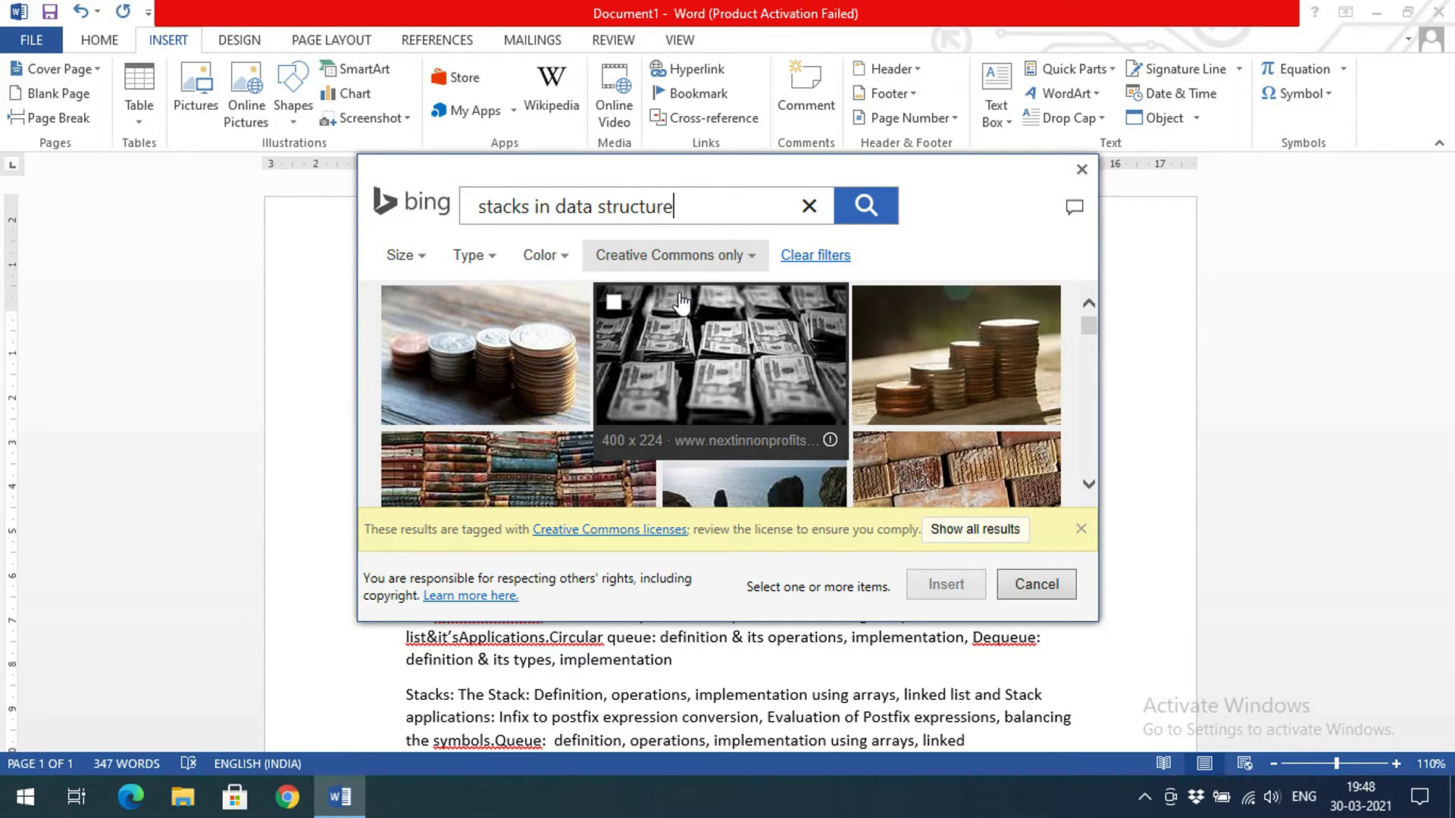
type("s")
key("Return")
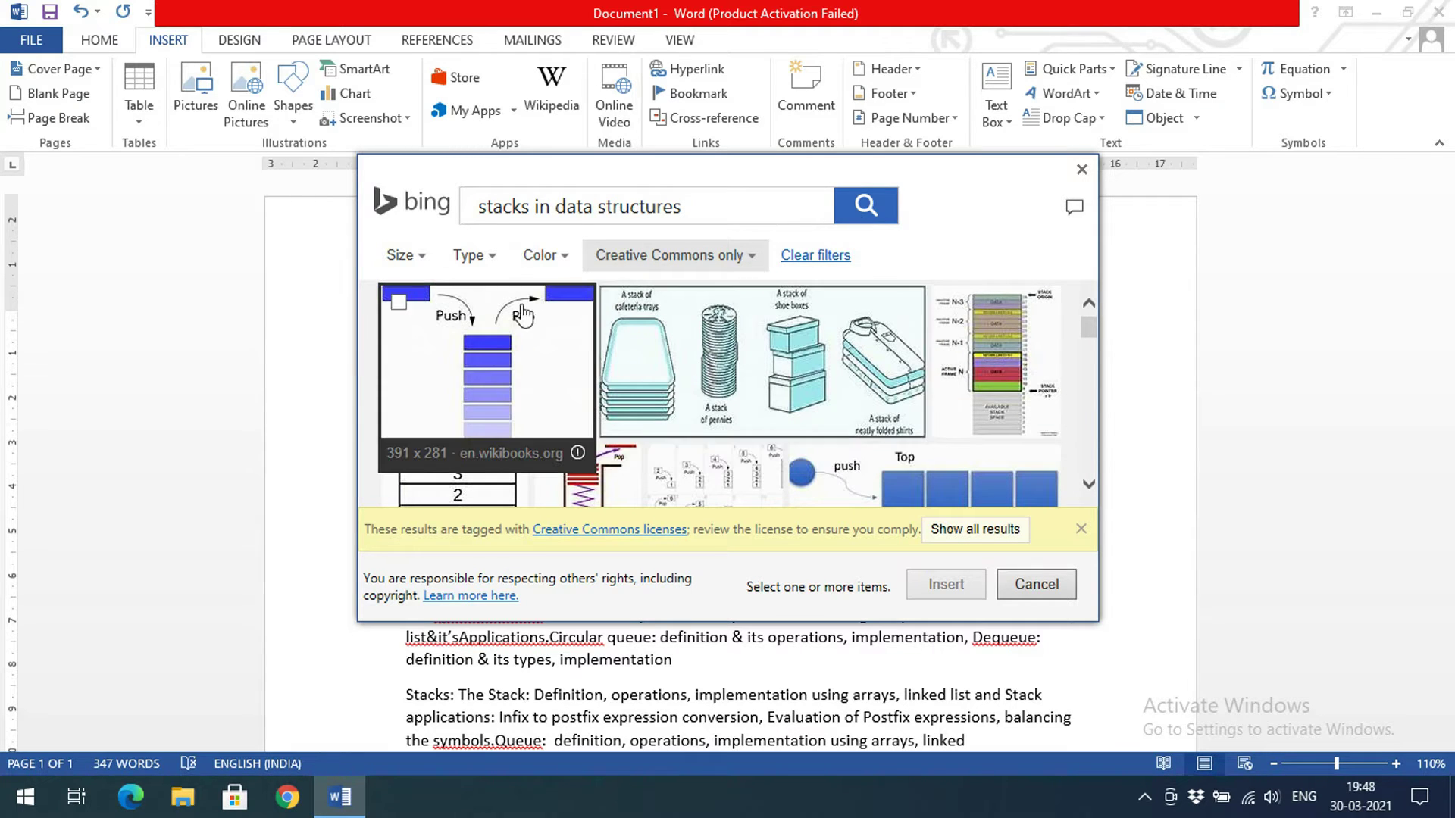
Step: Browse the image results and insert the blue Push/Pop stack diagram from en.wikibooks.org into the document
scroll(701, 409, "down", 3)
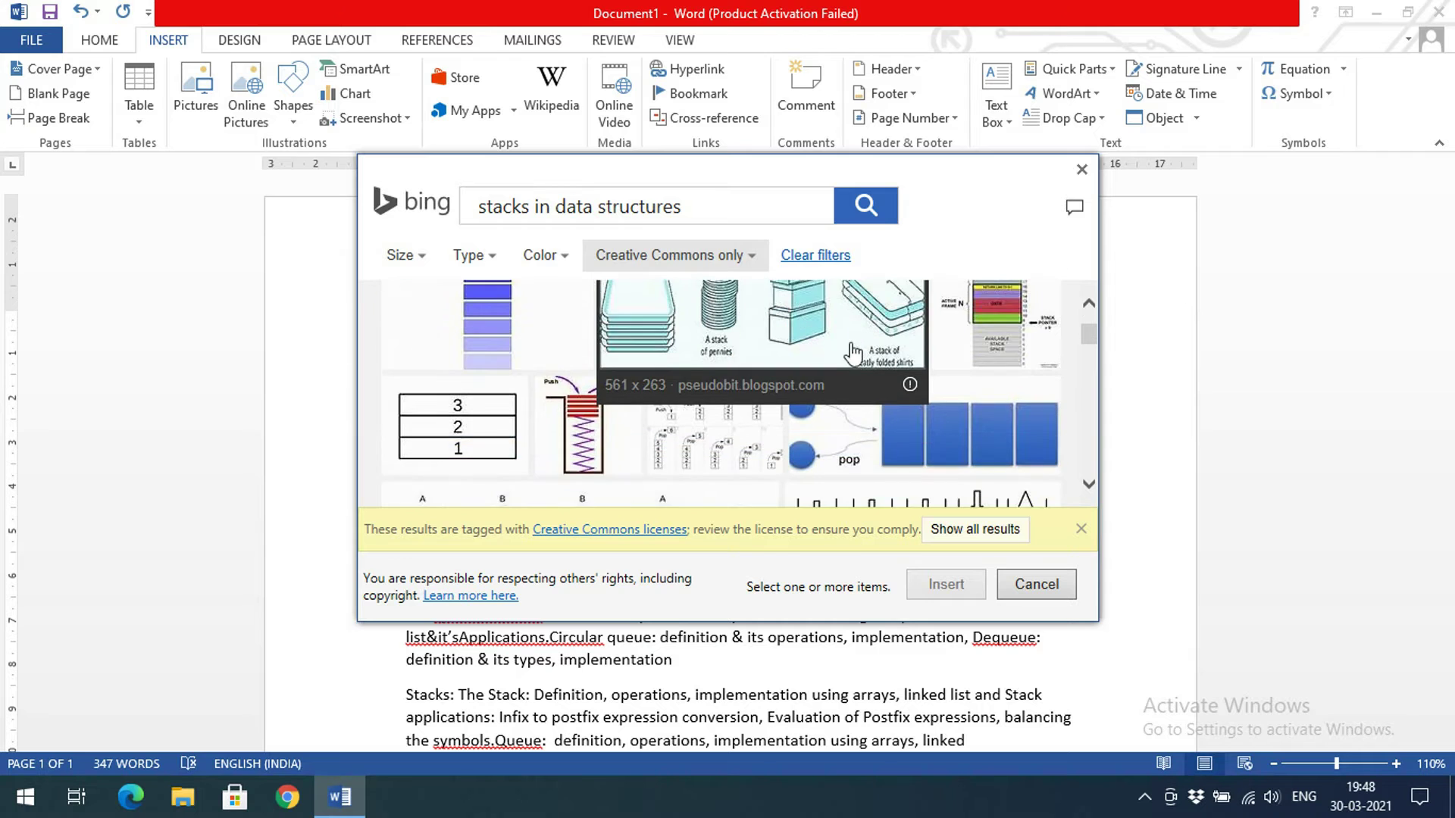
scroll(701, 409, "down", 9)
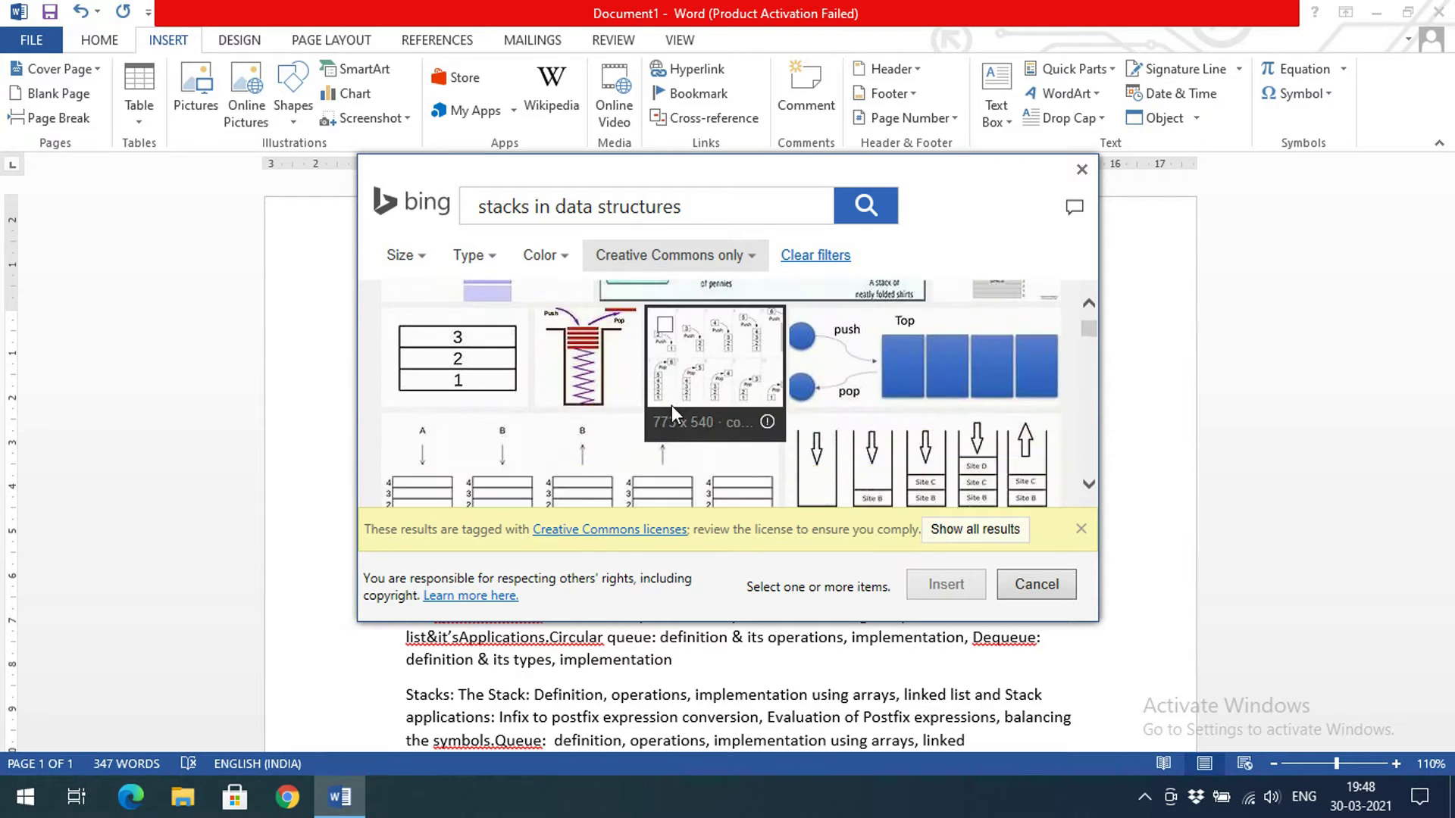
scroll(677, 415, "down", 10)
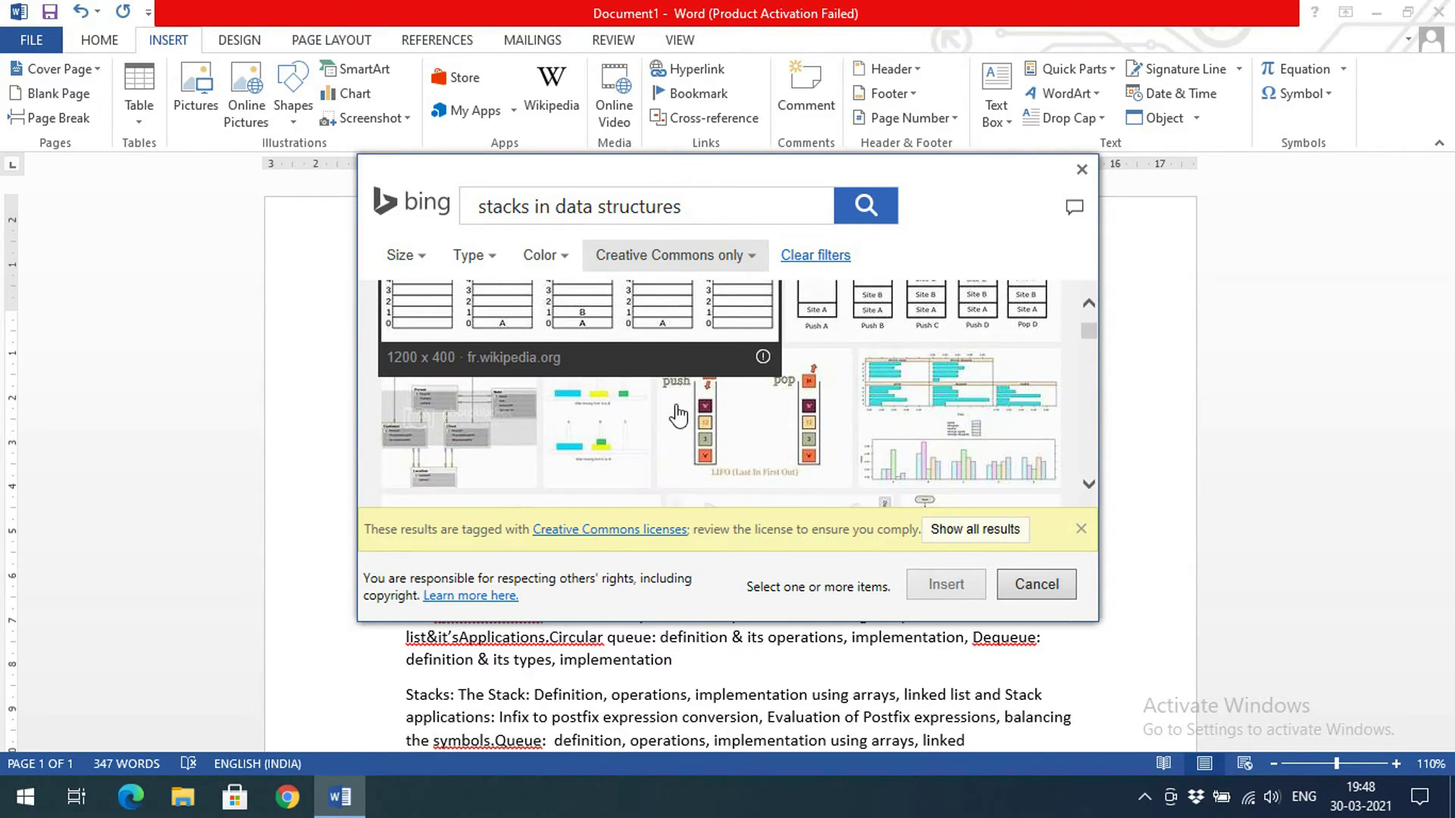
scroll(682, 425, "up", 2)
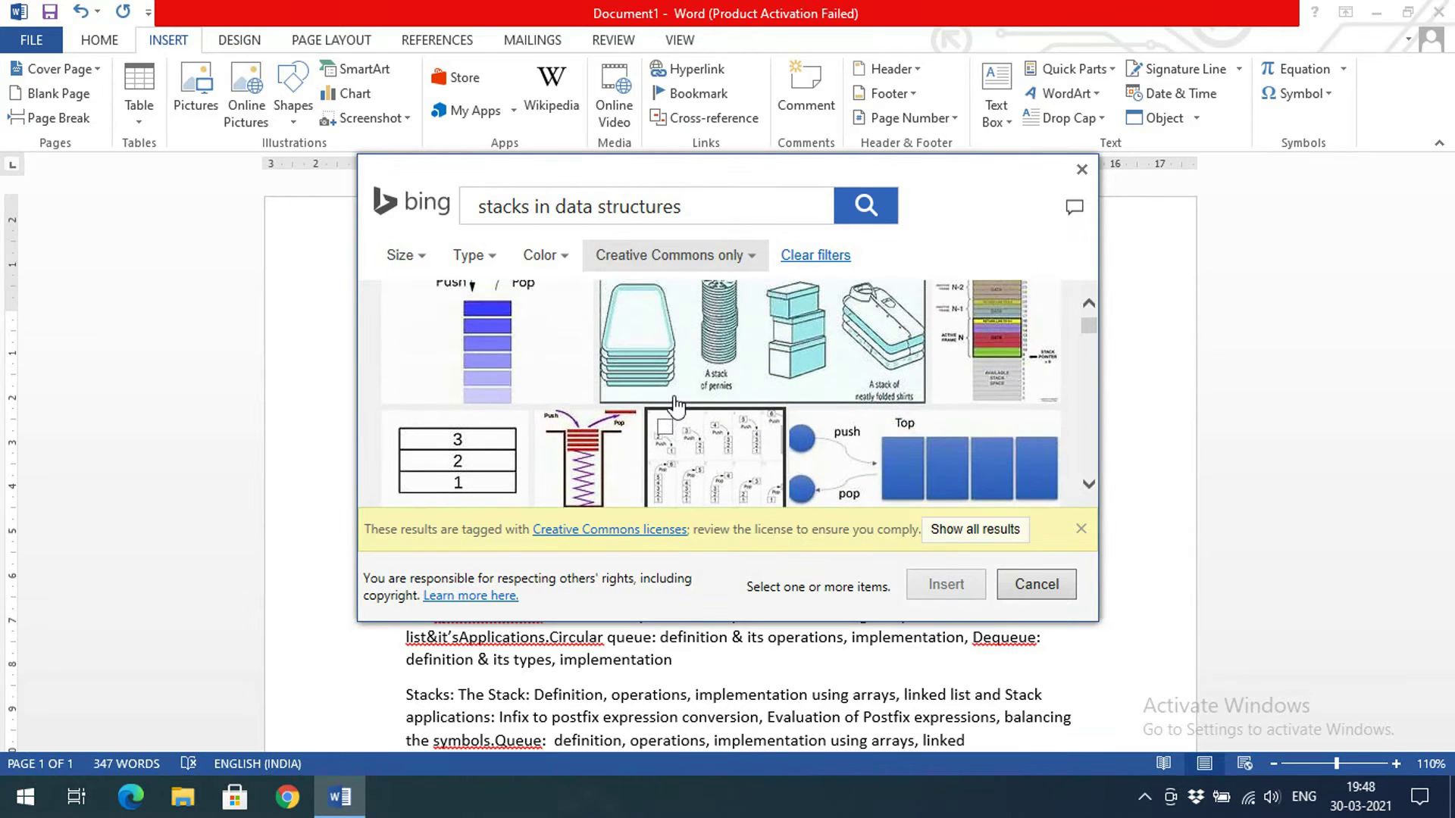
left_click(502, 403)
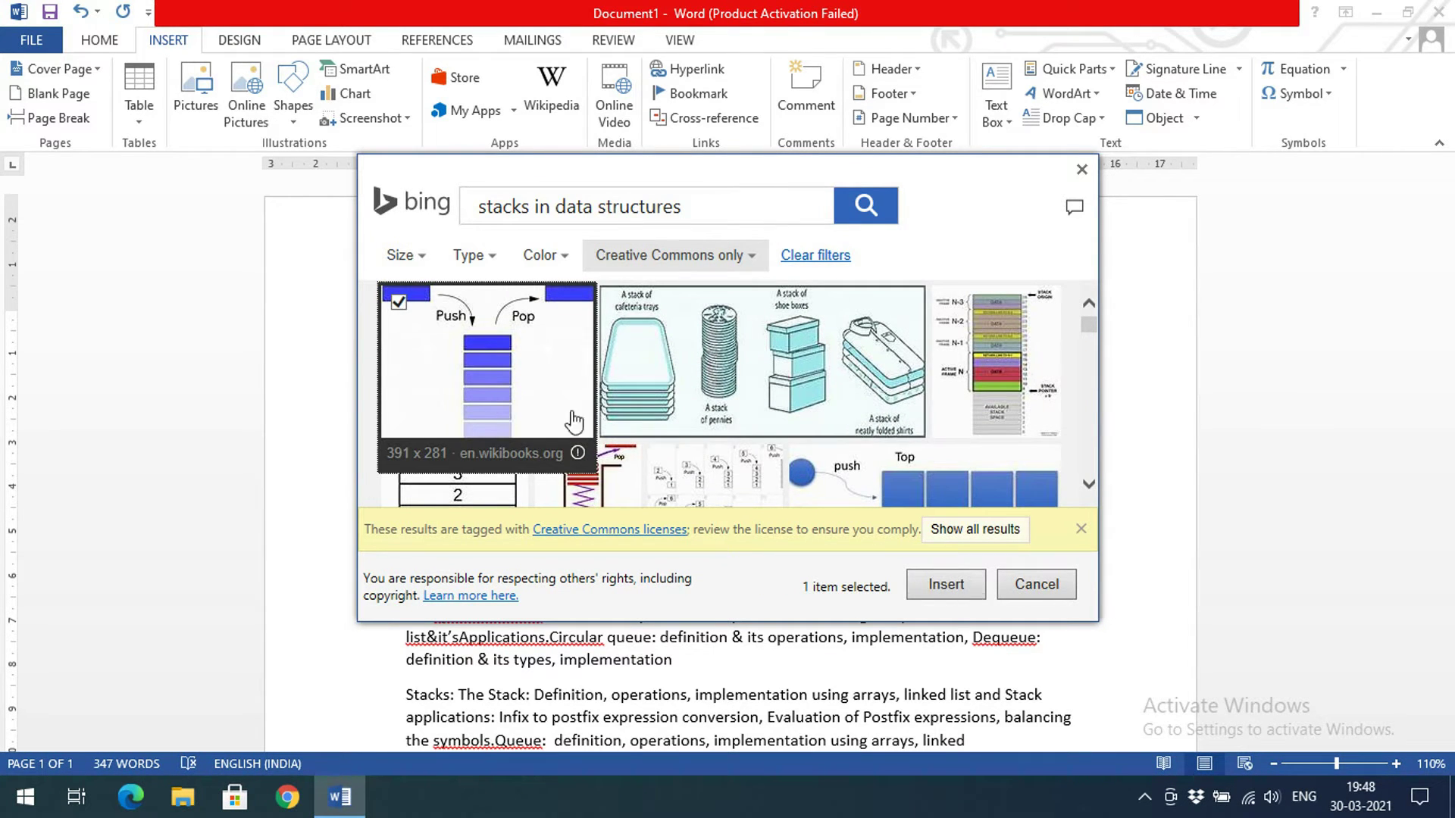
left_click(948, 596)
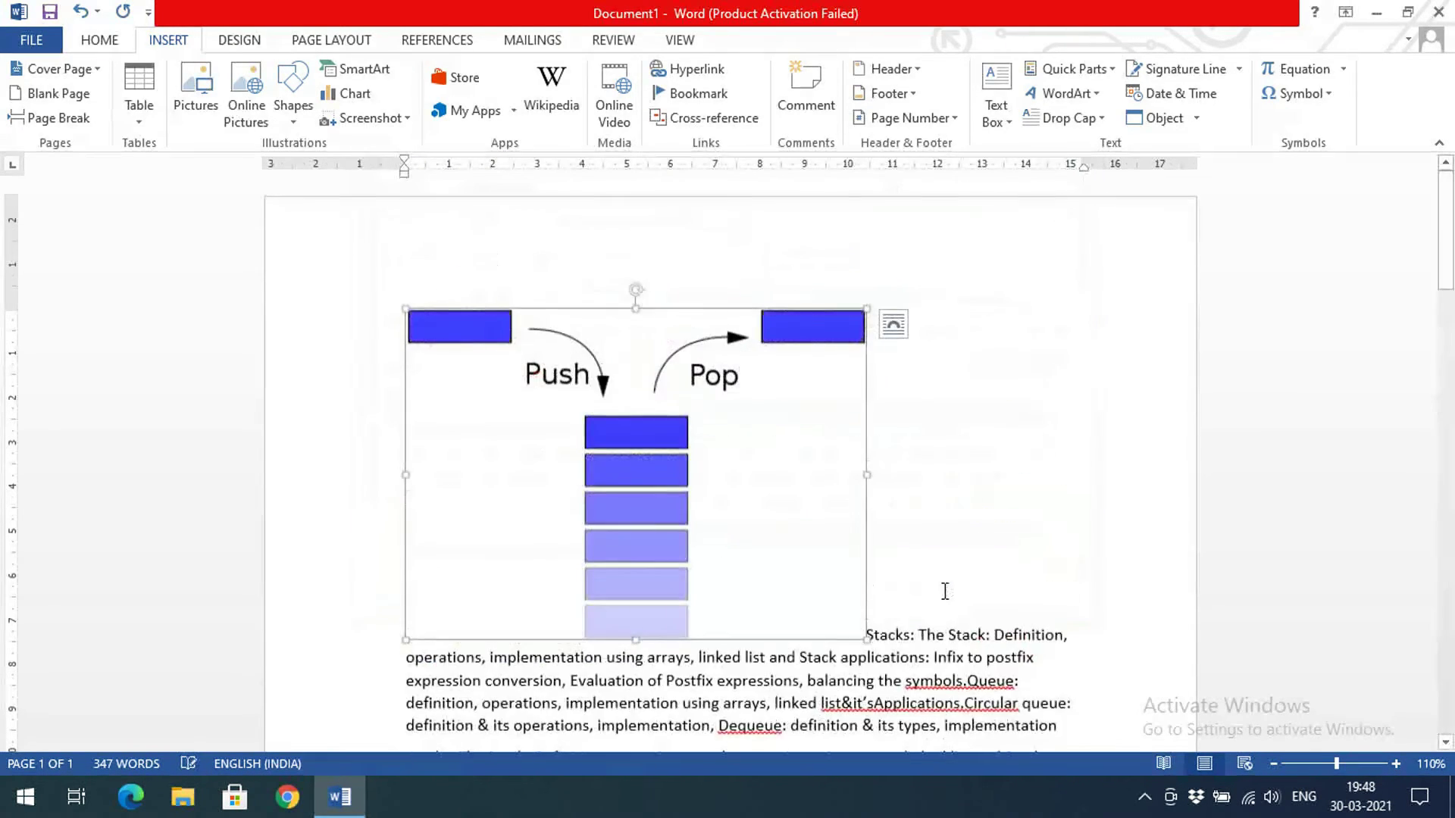
Step: Open the Position layout choices for the inserted Push/Pop picture
scroll(845, 547, "down", 3)
scroll(785, 490, "up", 1)
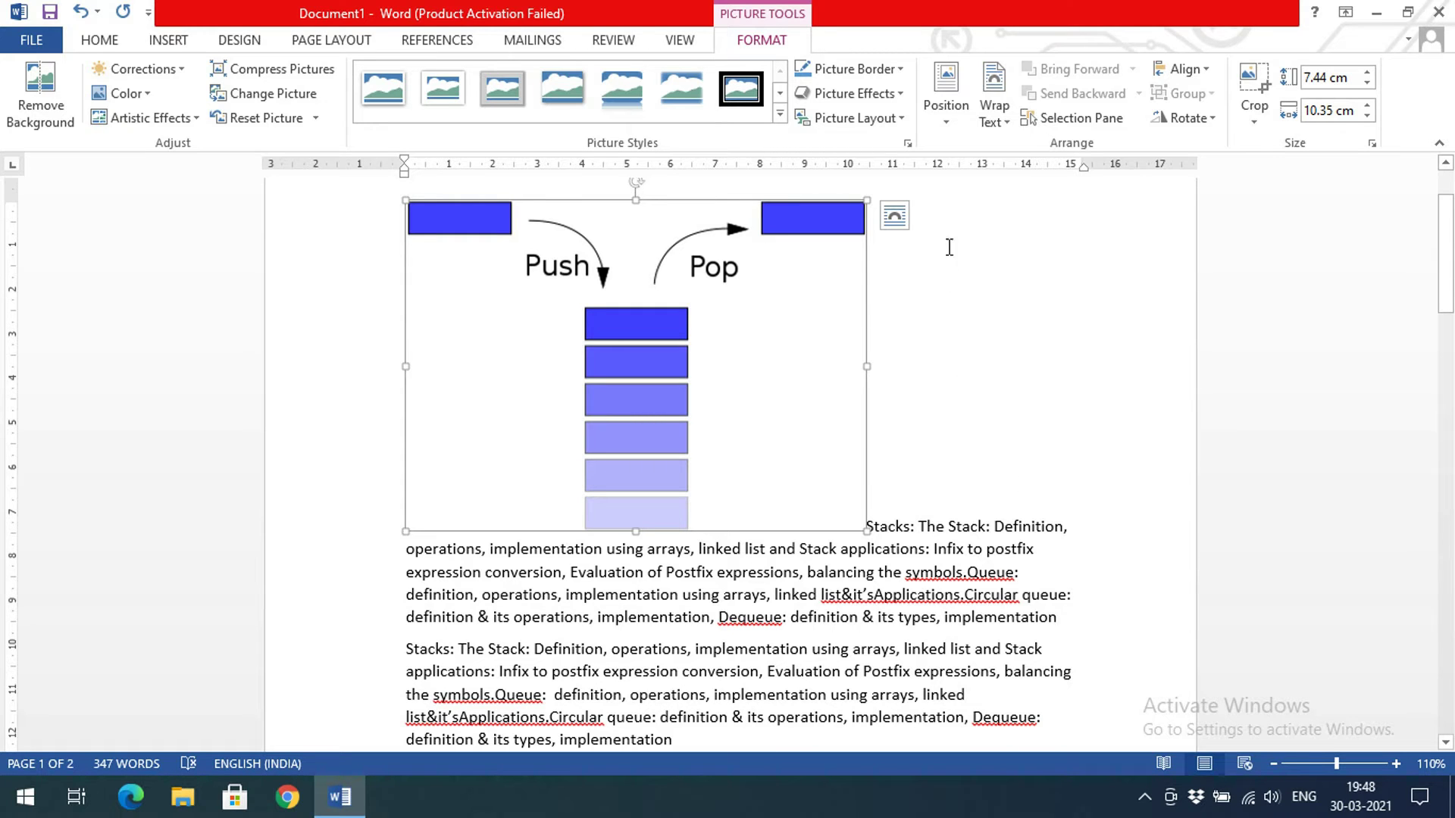
left_click(961, 117)
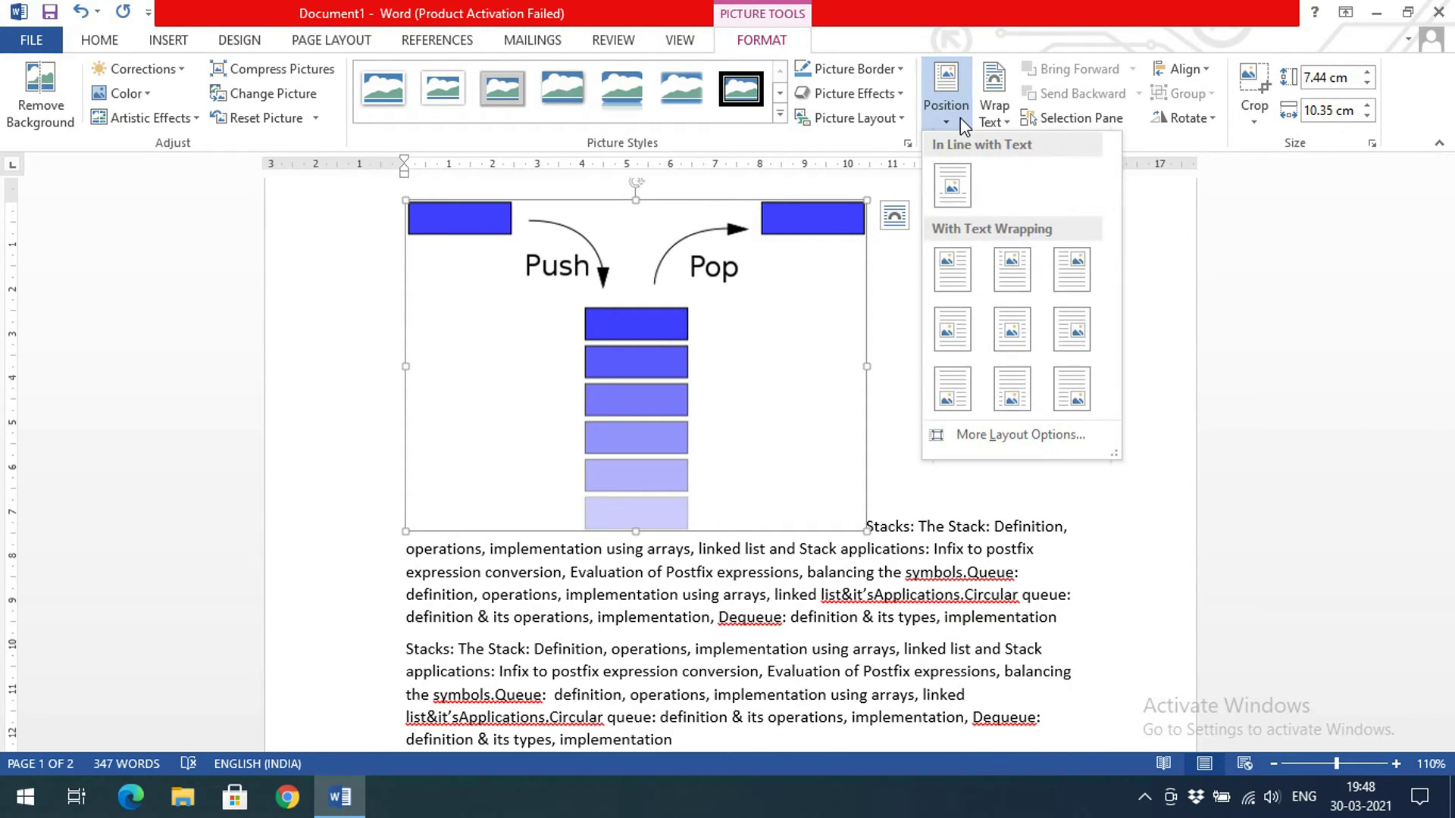